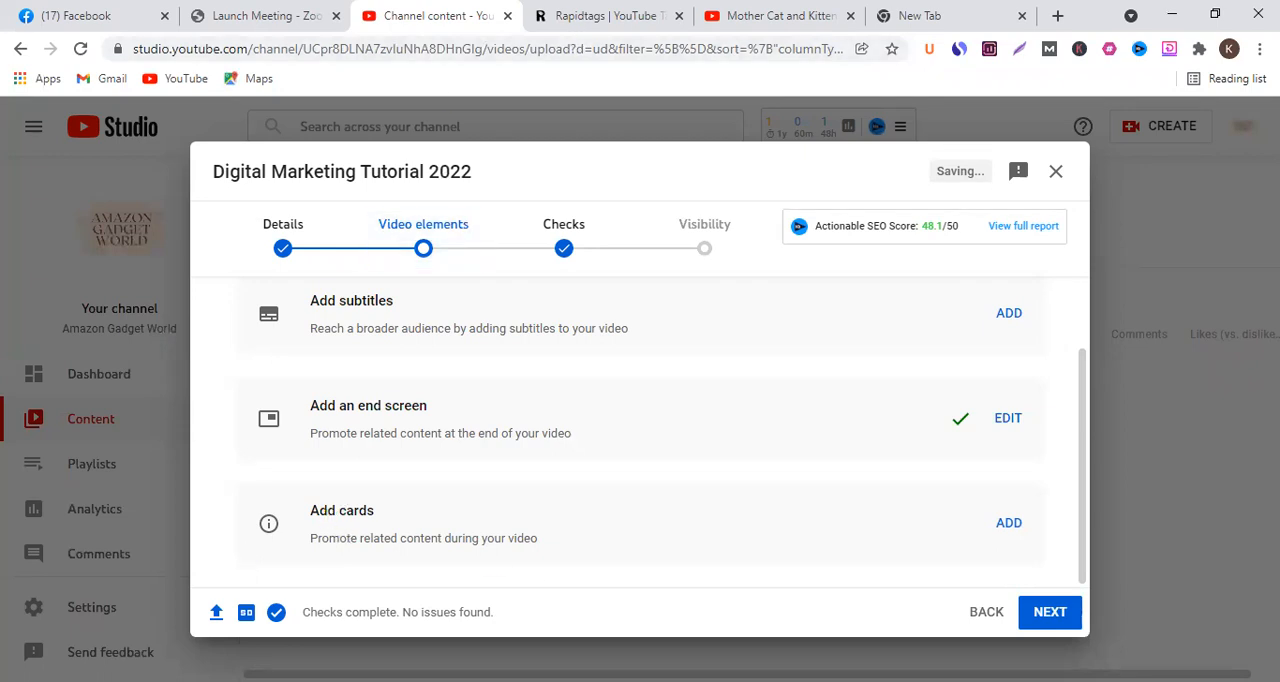
- Examine the Mother Cat and Kittens Reunited video page on YouTube, including its tags and comments
left_click(826, 20)
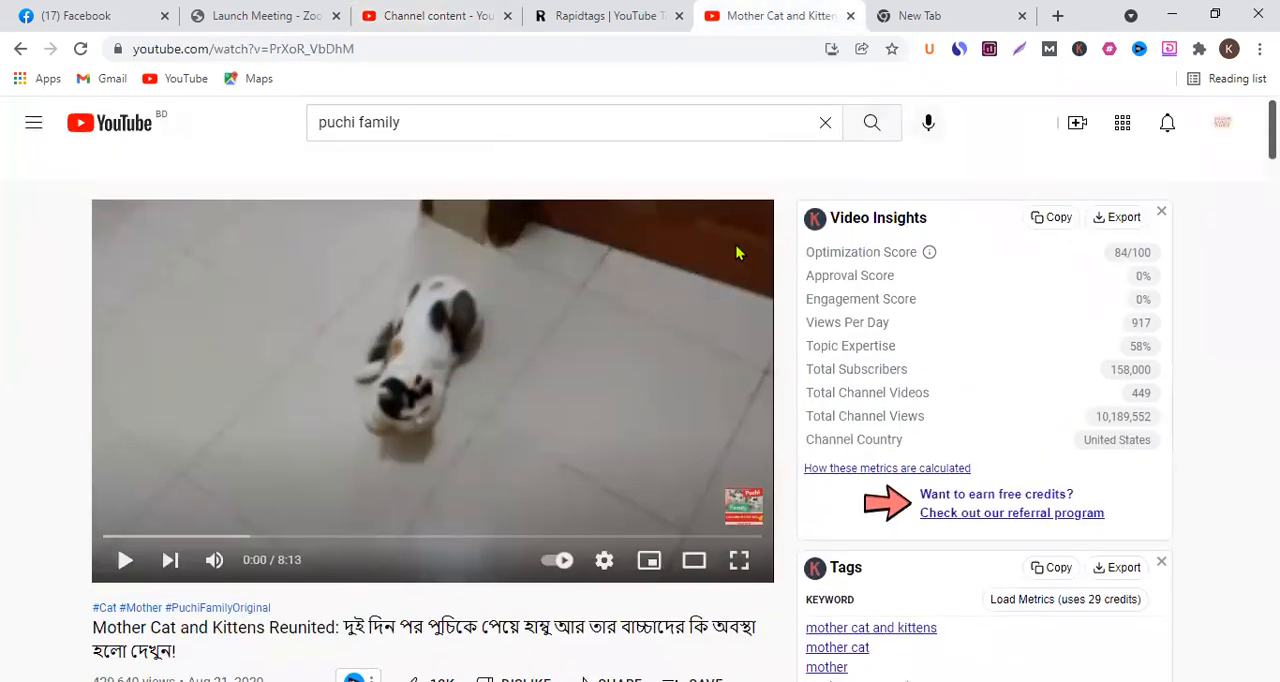
scroll(655, 356, "down", 1)
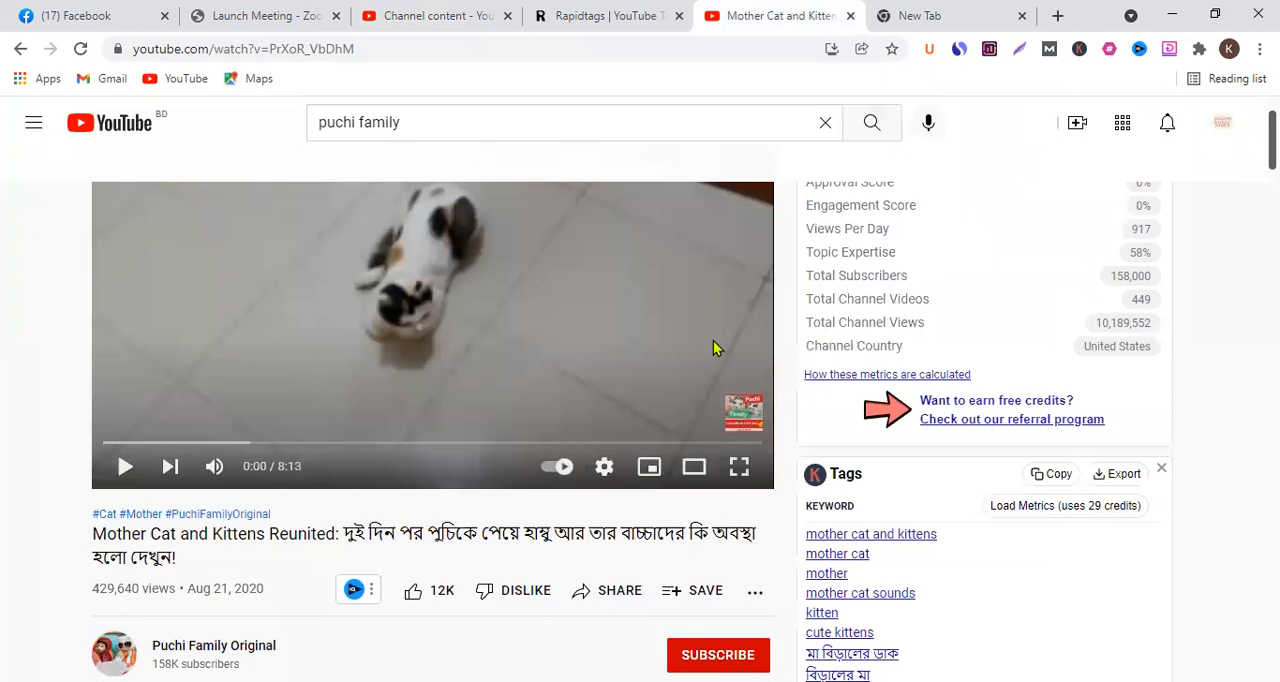
scroll(713, 340, "up", 1)
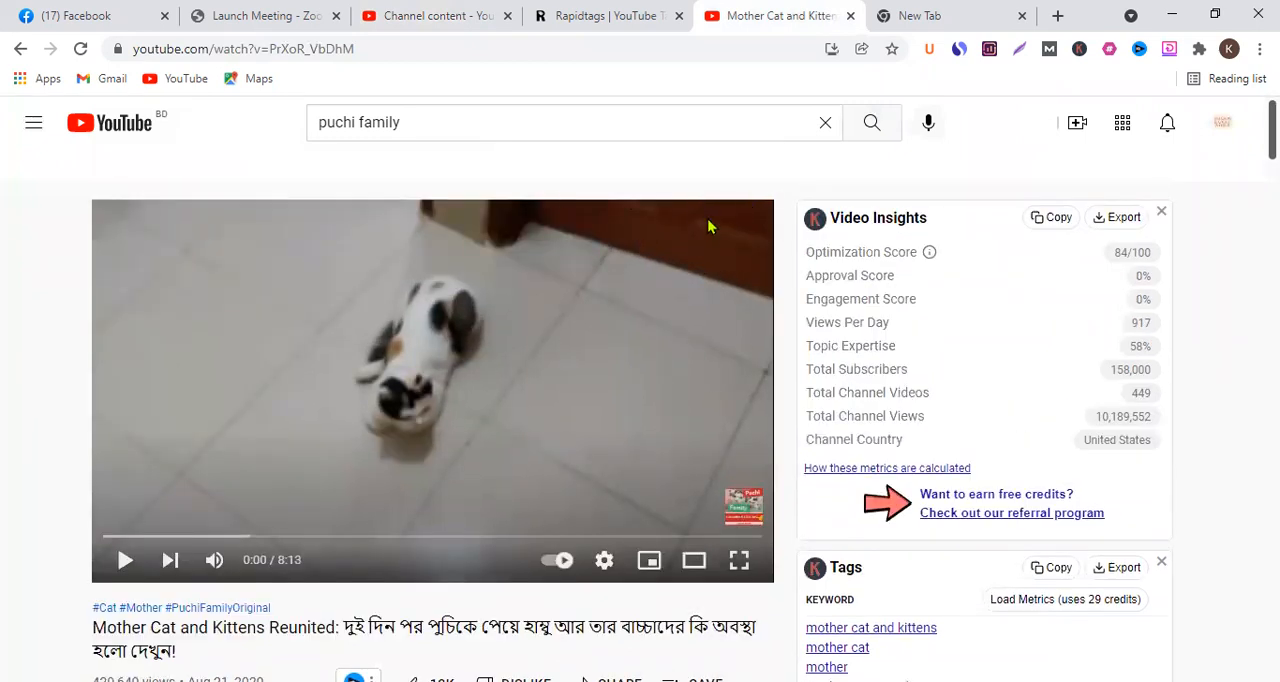
scroll(713, 236, "down", 9)
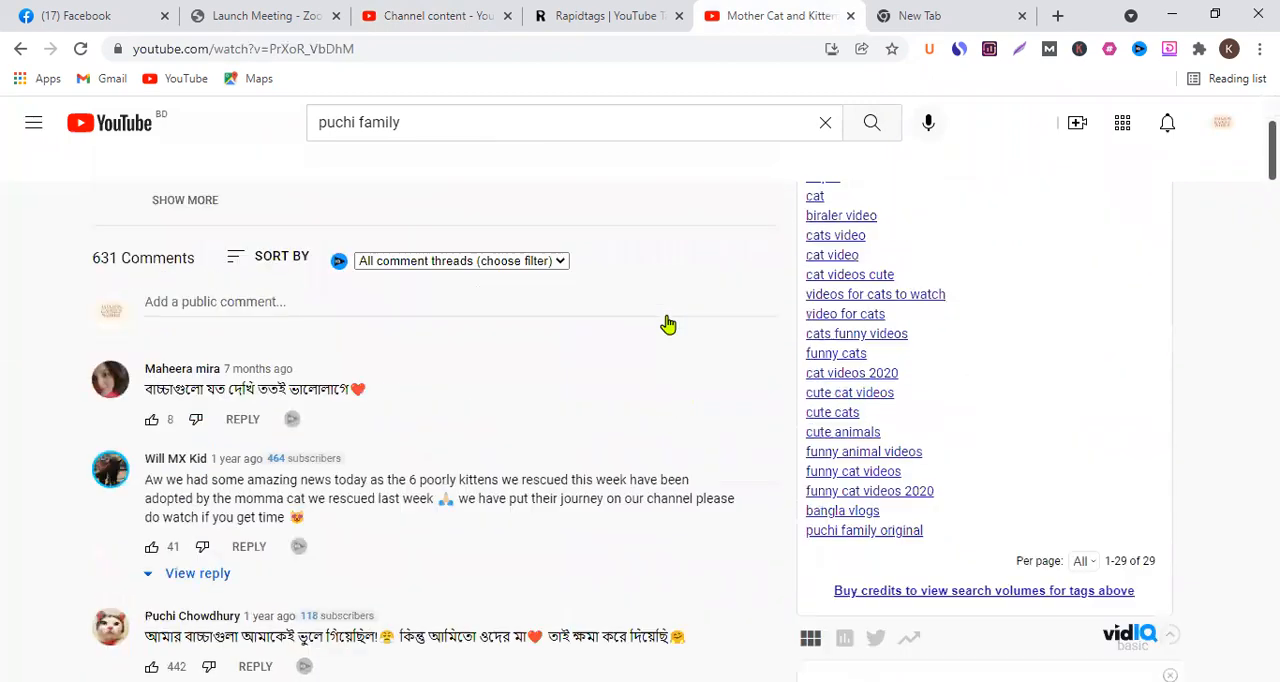
scroll(720, 571, "up", 5)
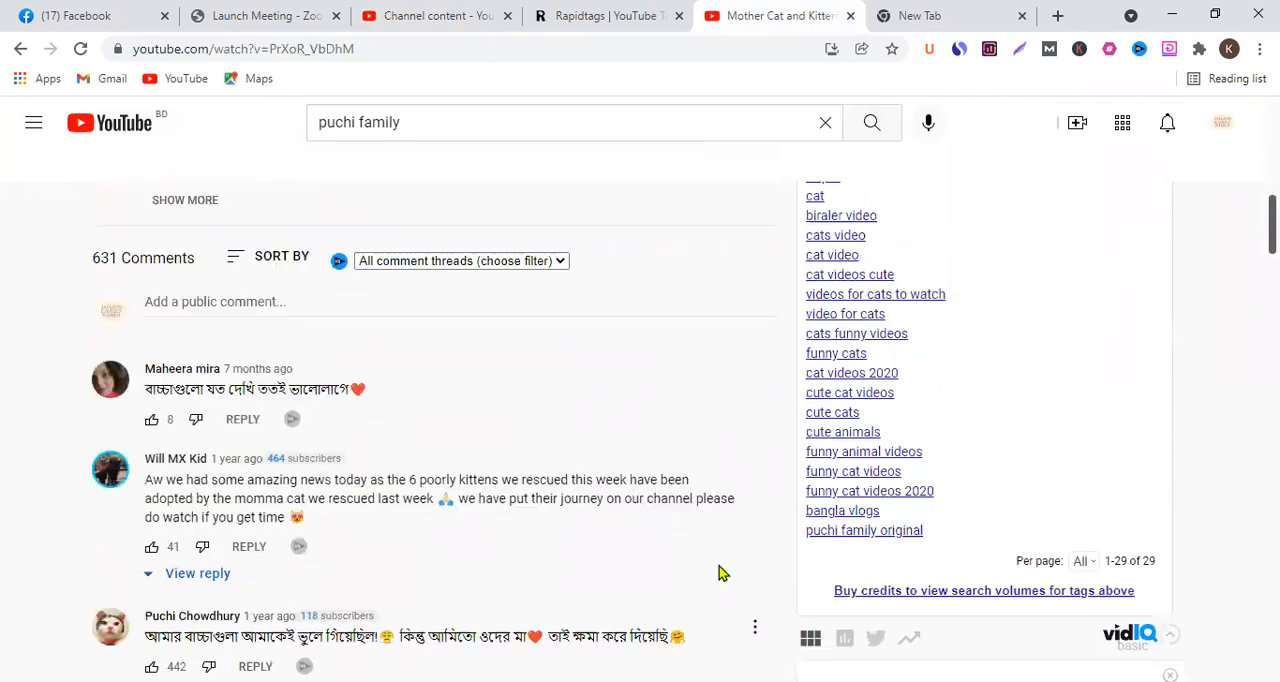
scroll(490, 400, "up", 3)
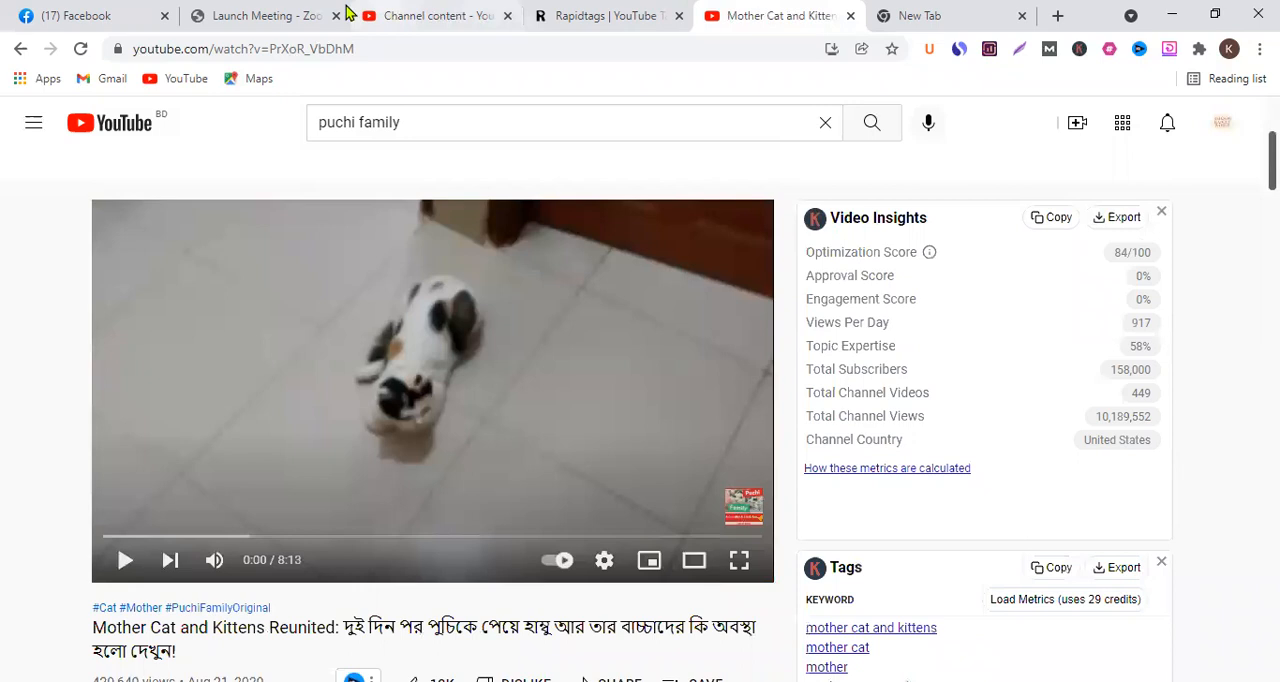
- Back in YouTube Studio, add a video card to the upload linking to the channel's Hamilton Beach Masticating Juicer Machine video
left_click(413, 14)
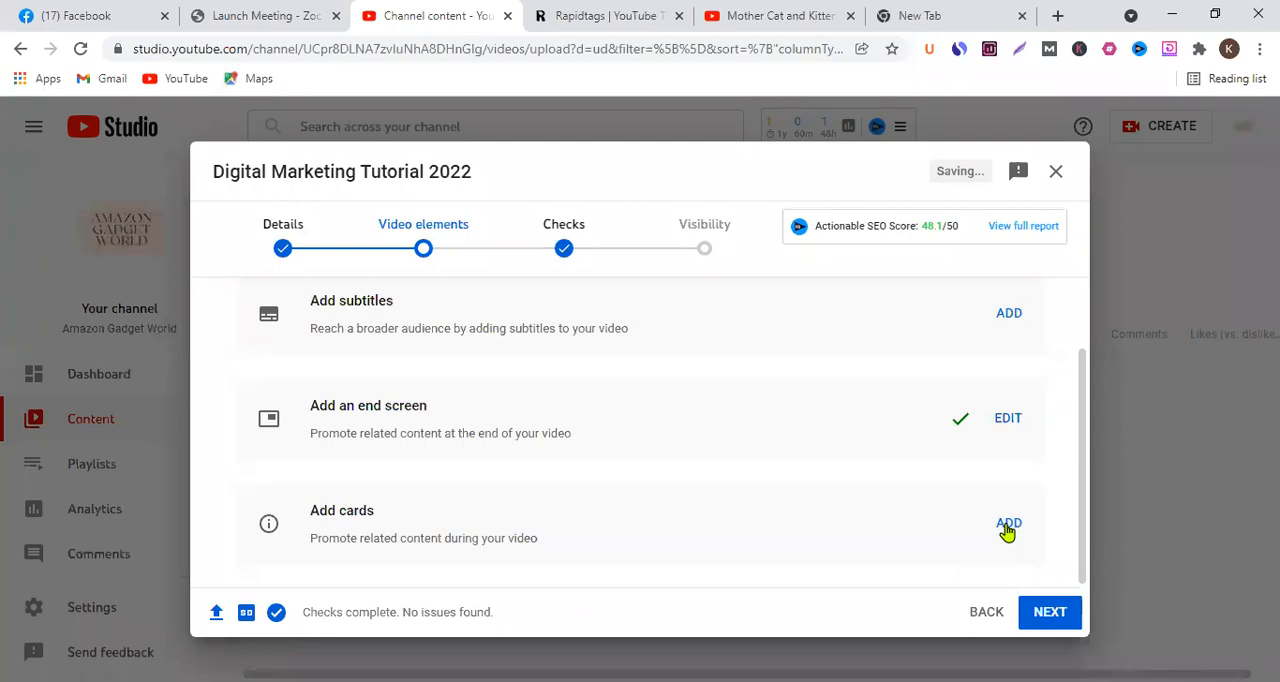
left_click(1007, 525)
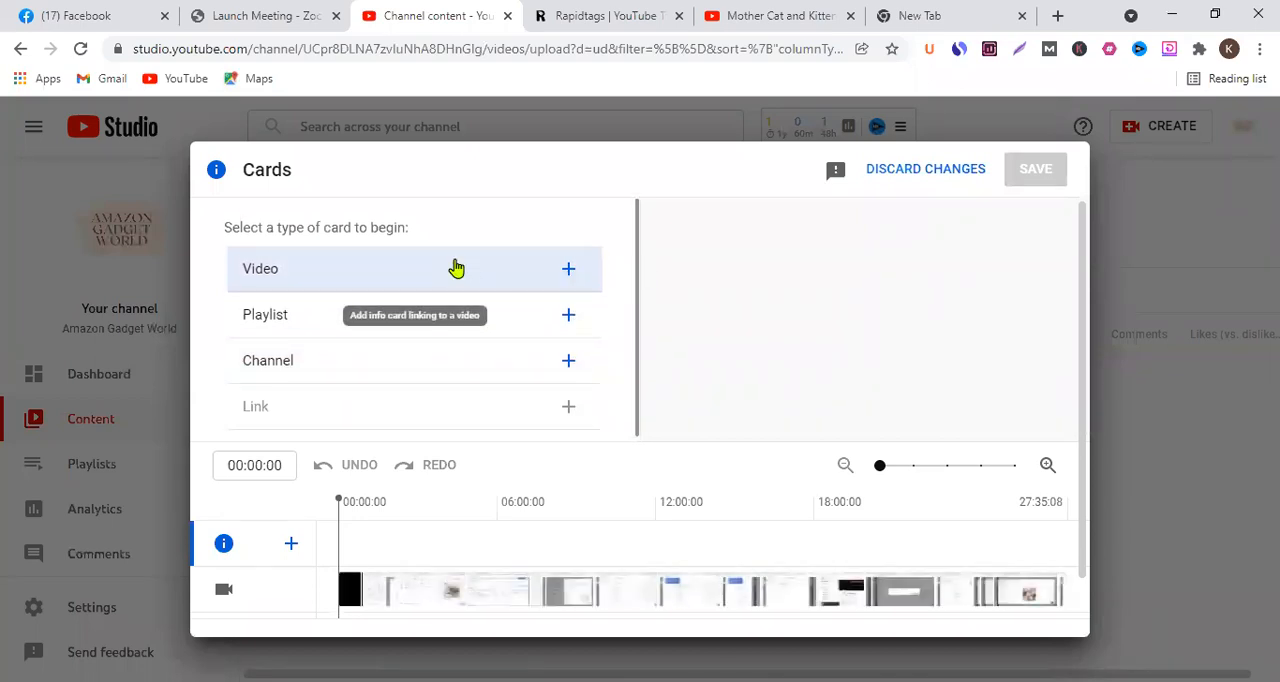
left_click(454, 268)
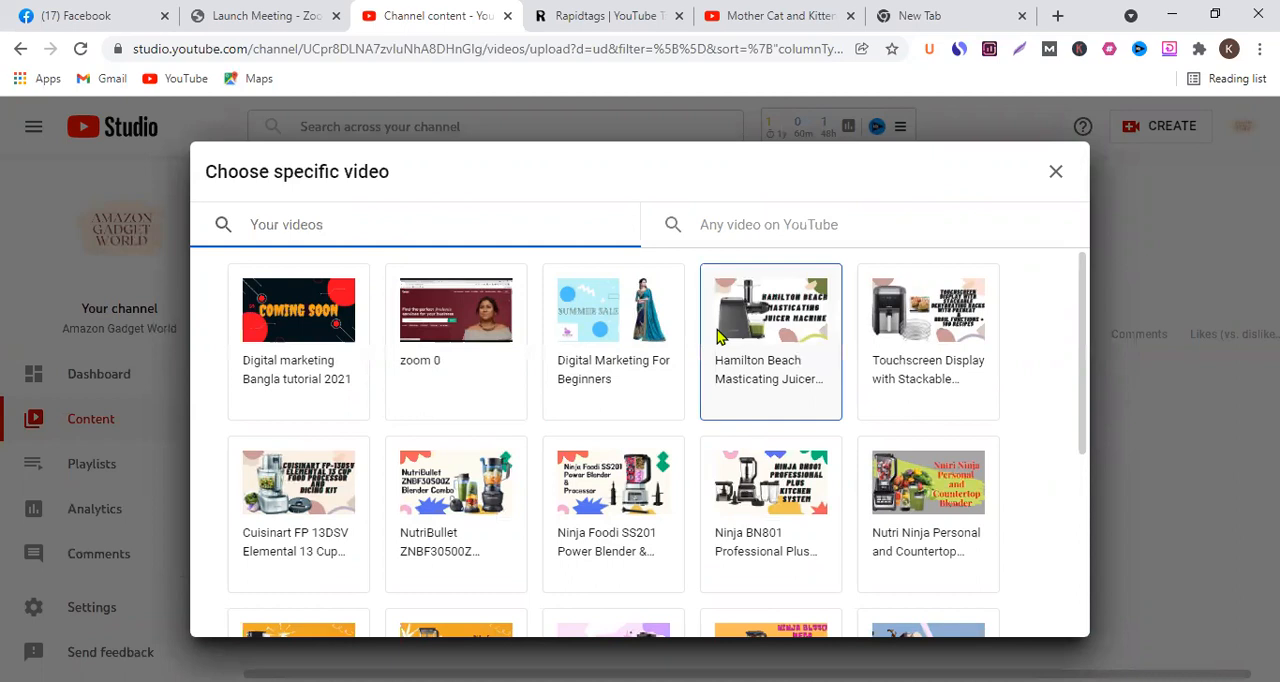
left_click(797, 397)
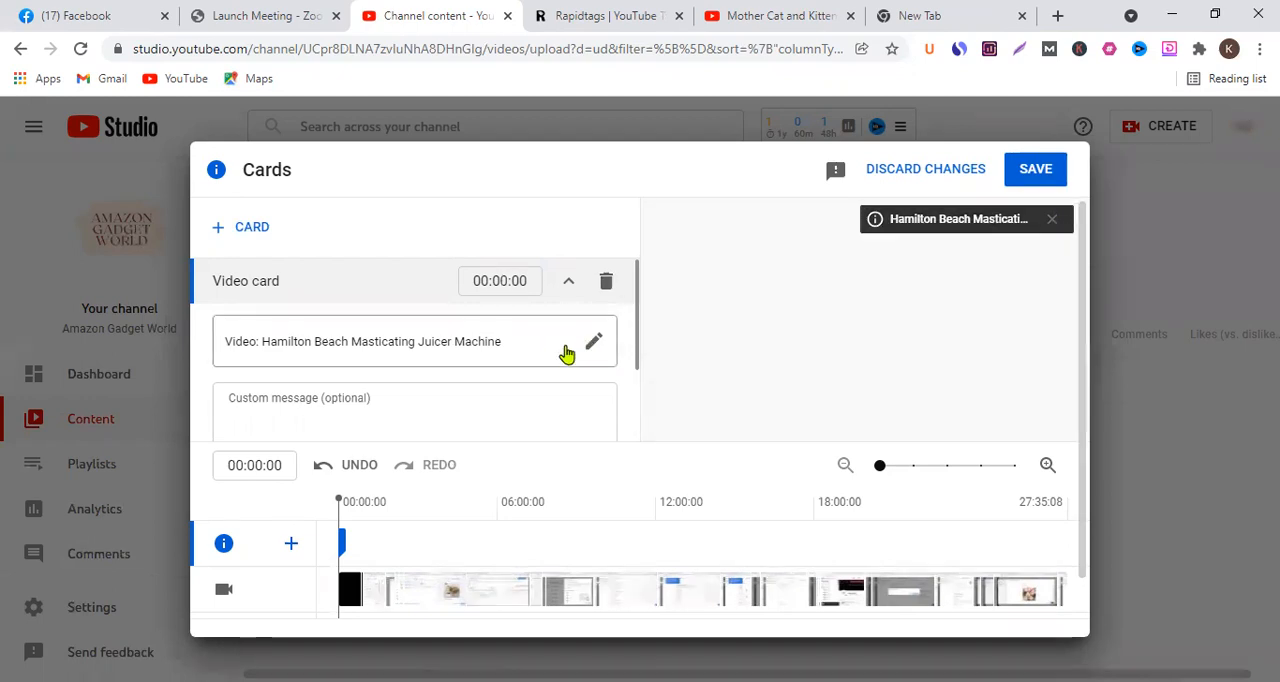
- Start a second video card and copy the web address of the Mother Cat and Kittens Reunited video from YouTube
left_click(217, 226)
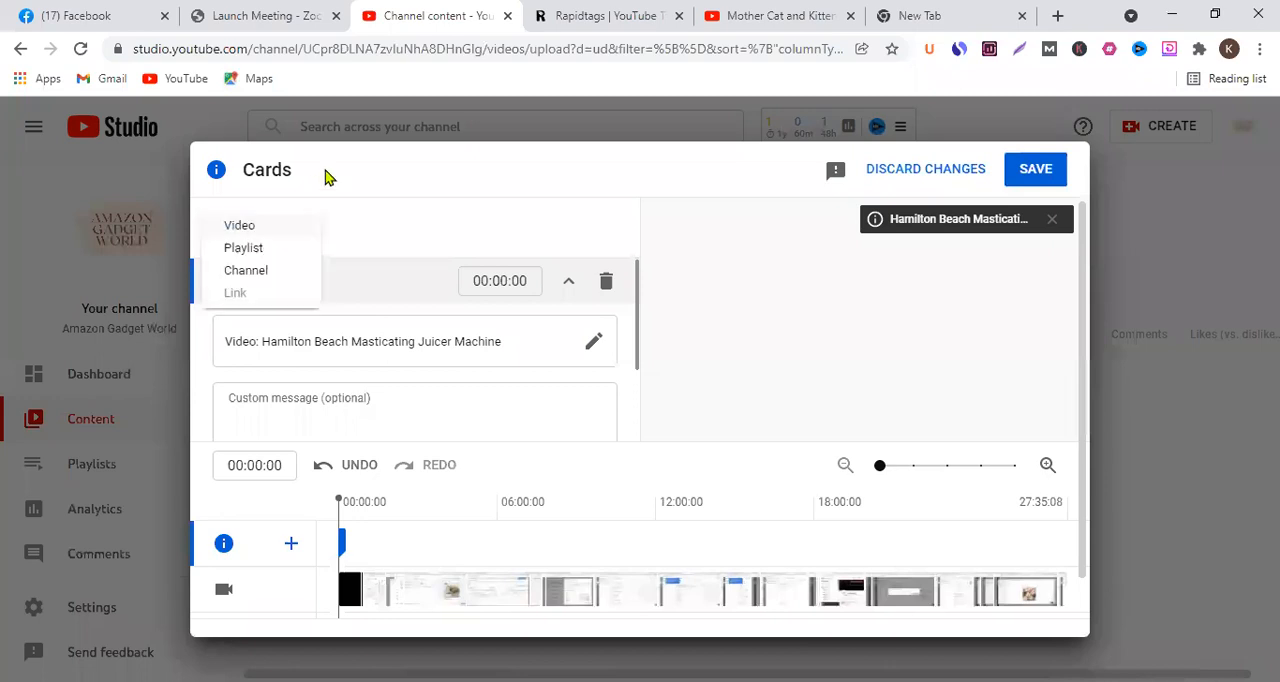
left_click(993, 229)
left_click(247, 223)
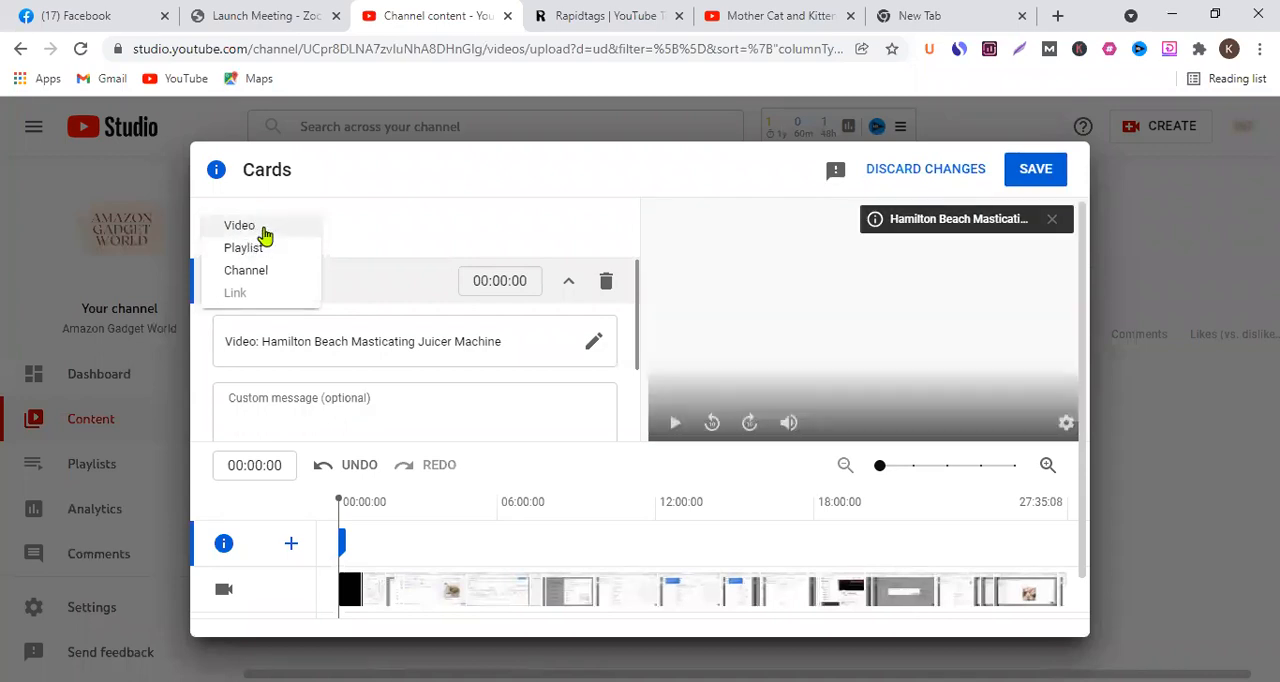
left_click(258, 228)
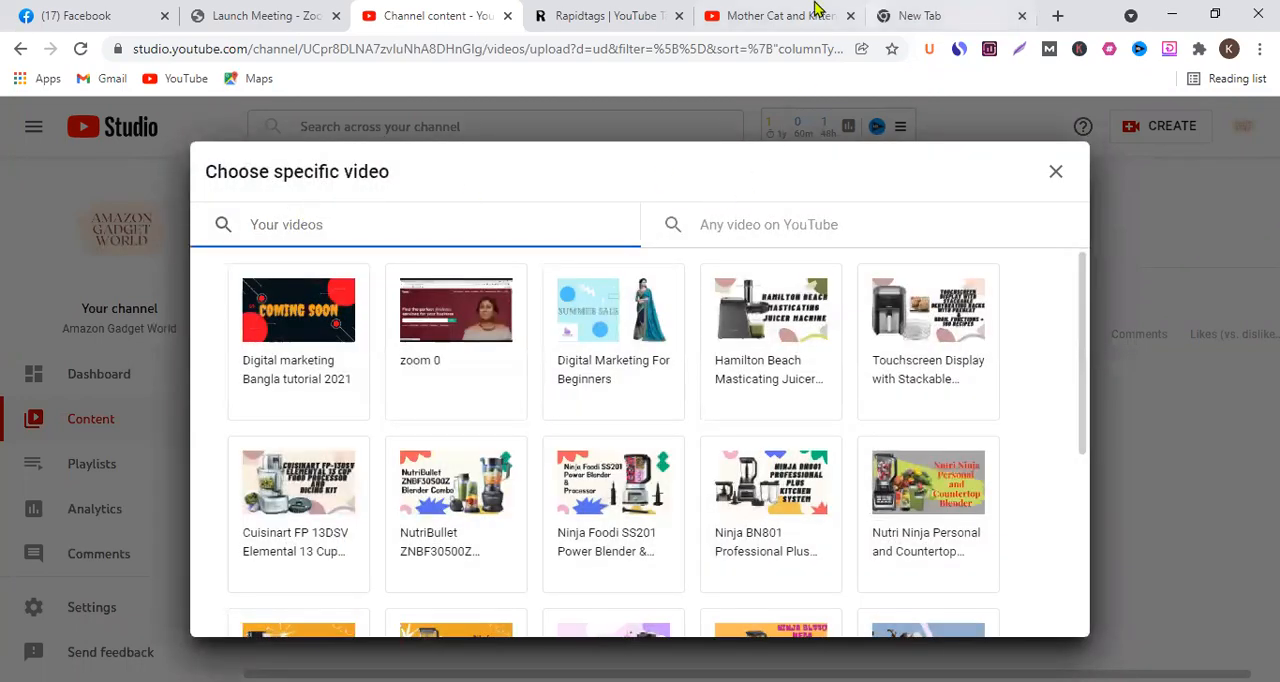
left_click(795, 15)
left_click(345, 48)
right_click(336, 50)
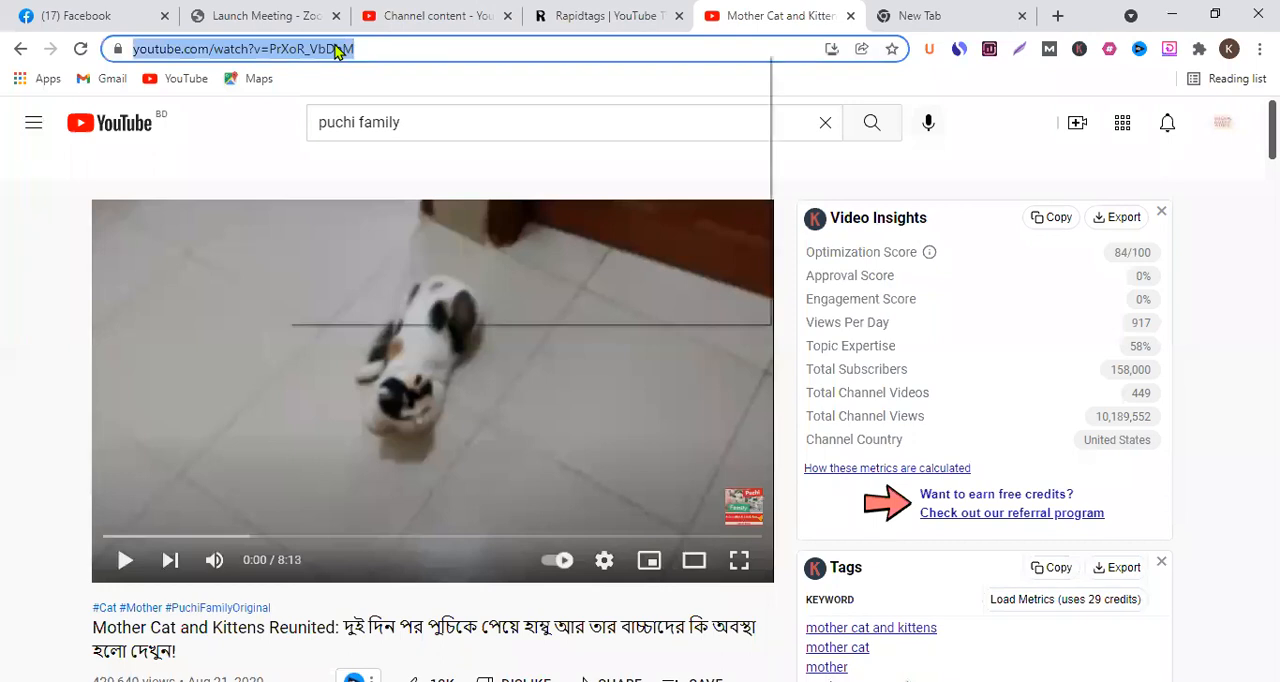
left_click(333, 154)
left_click(50, 12)
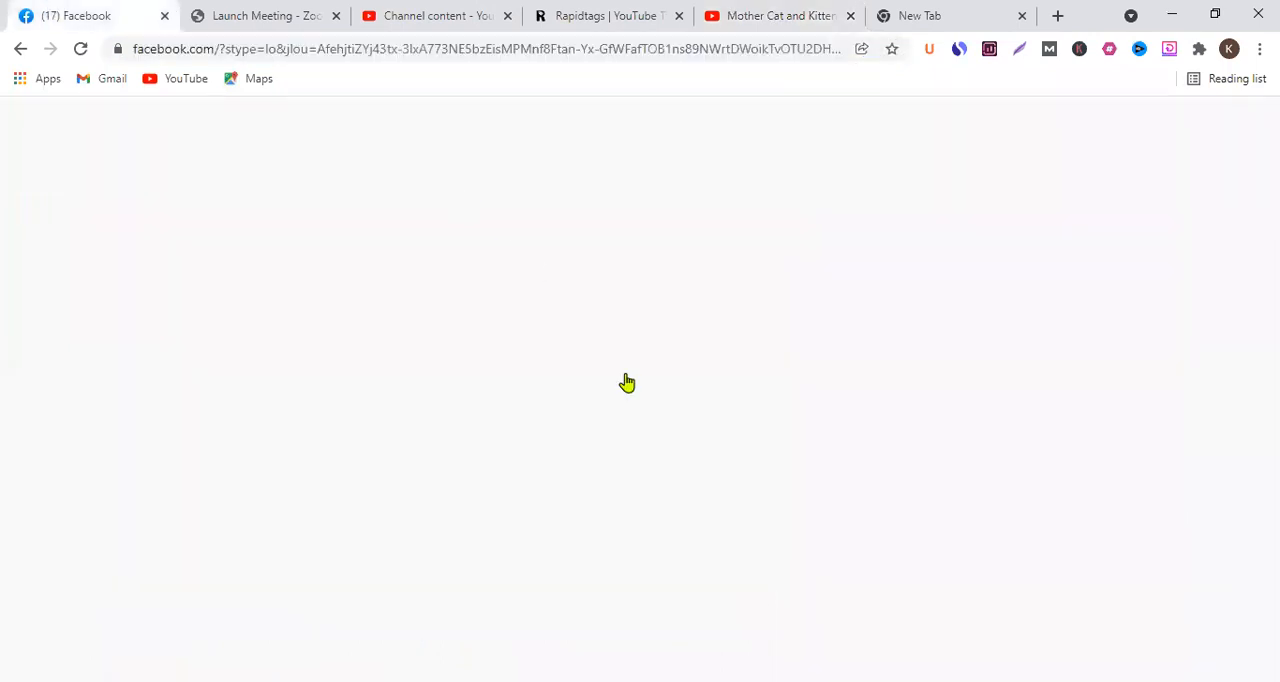
left_click(412, 10)
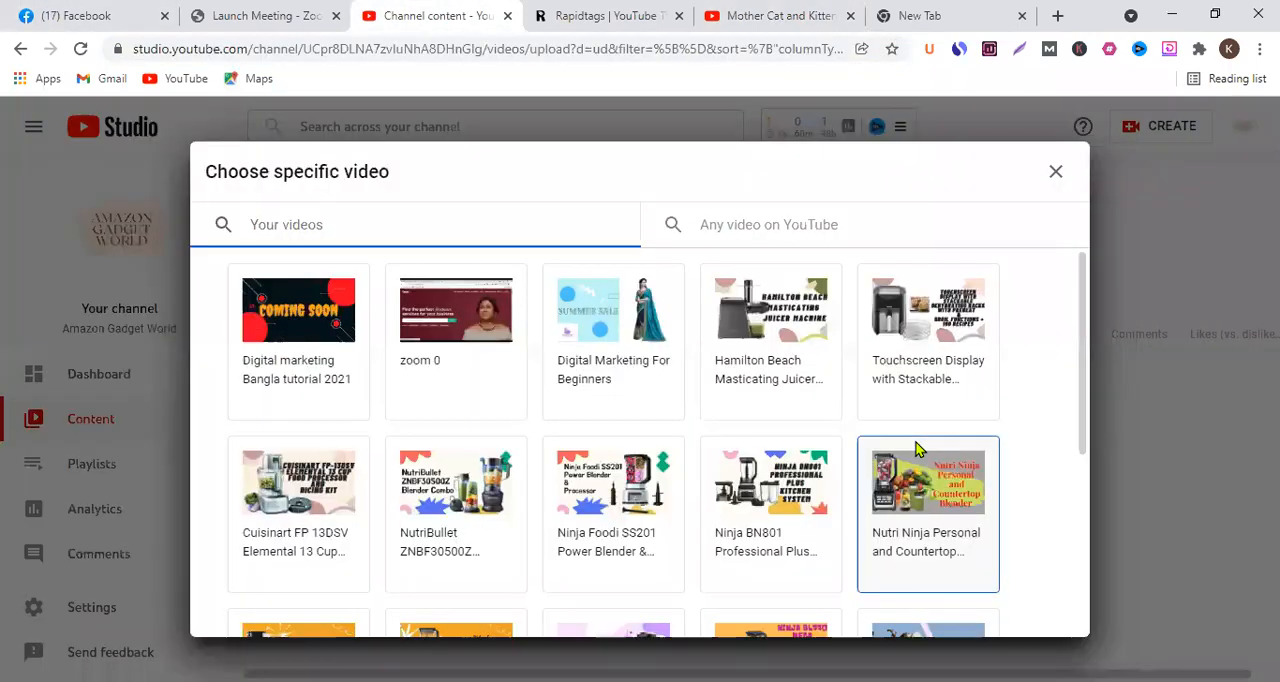
right_click(796, 228)
left_click(848, 366)
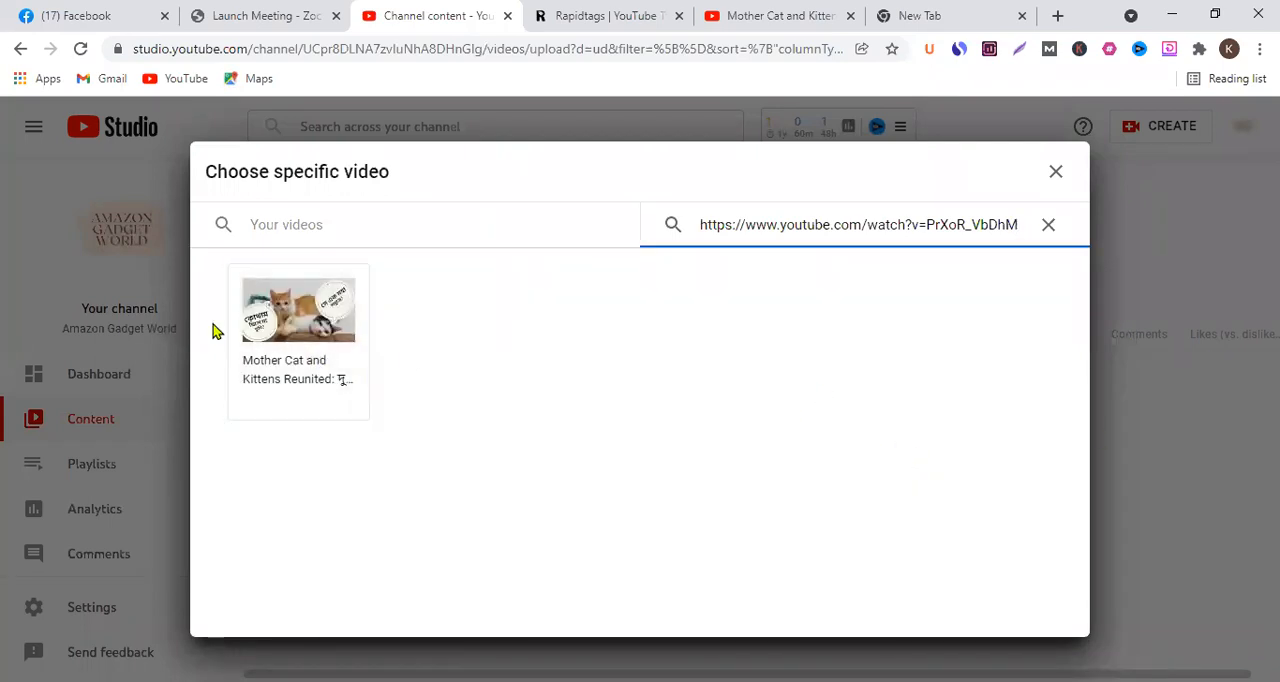
left_click(340, 374)
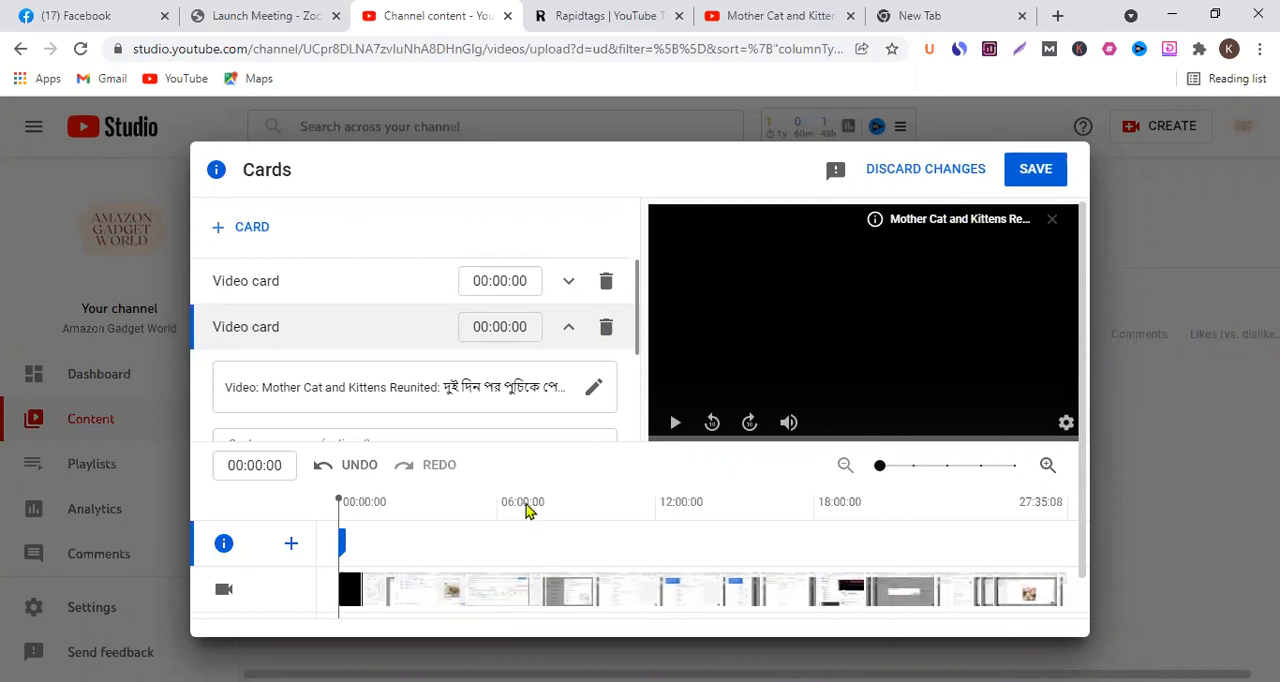
- Enter "hello" as the custom message of the Hamilton Beach Masticating Juicer Machine video card
scroll(360, 330, "down", 1)
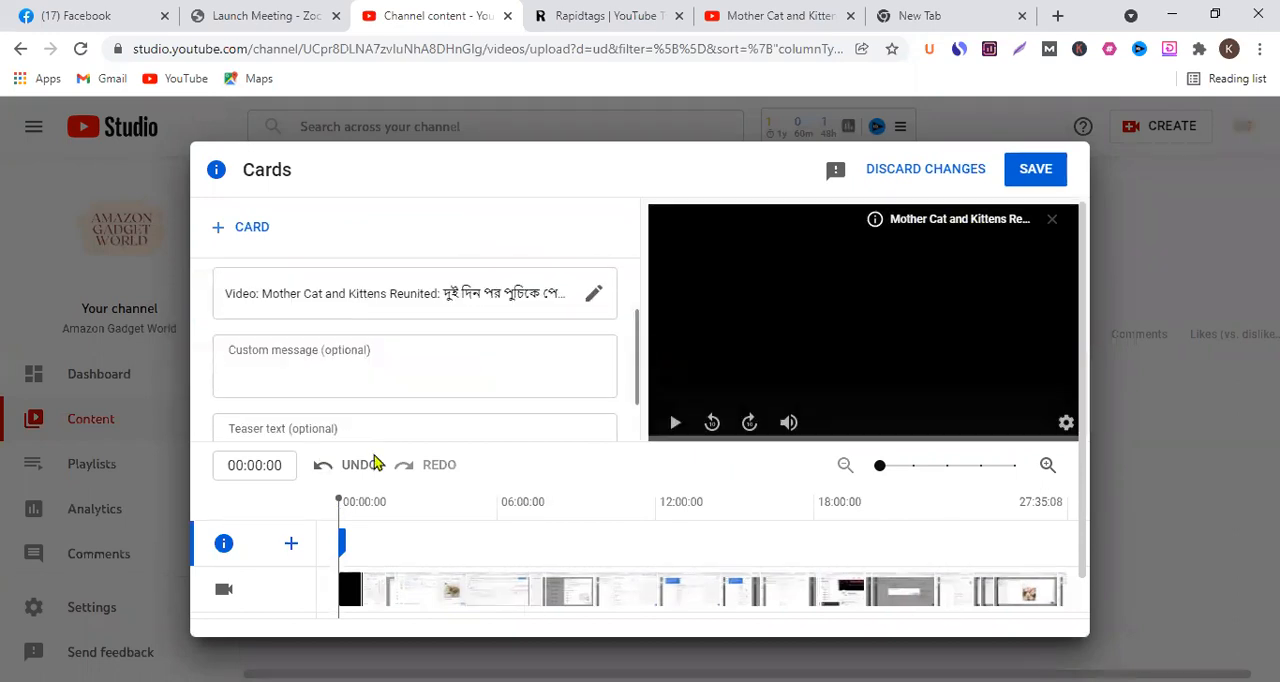
scroll(437, 325, "up", 1)
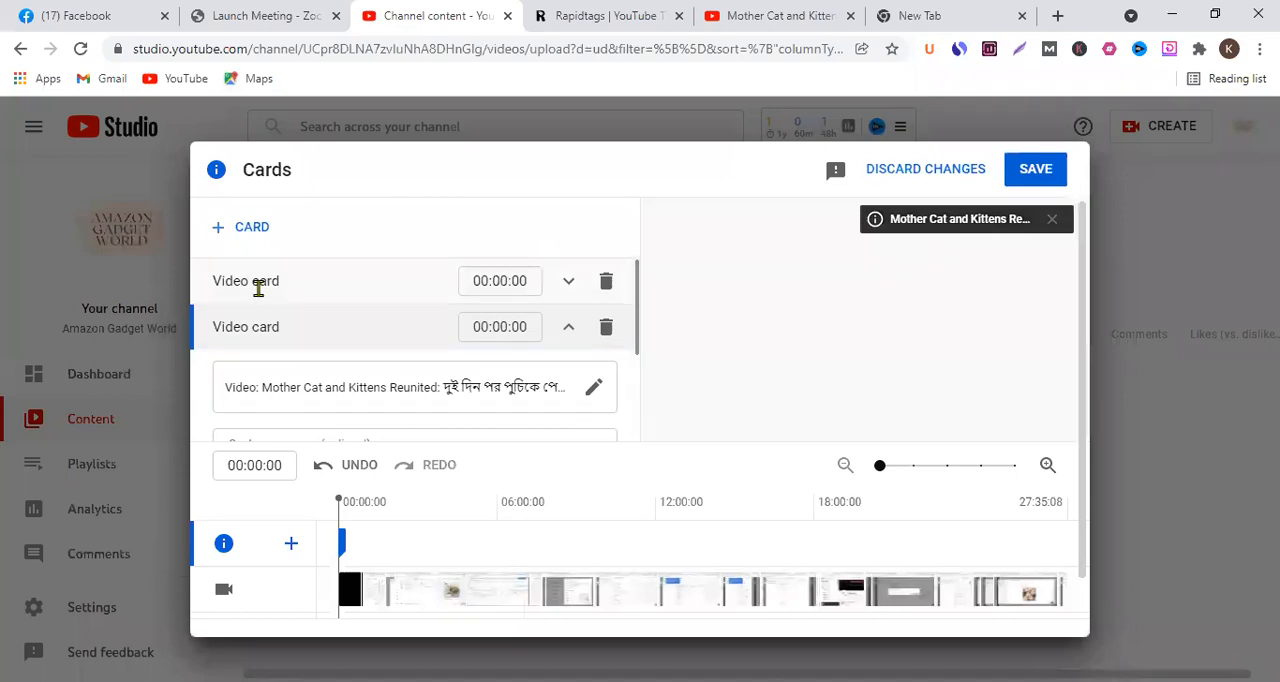
left_click(258, 284)
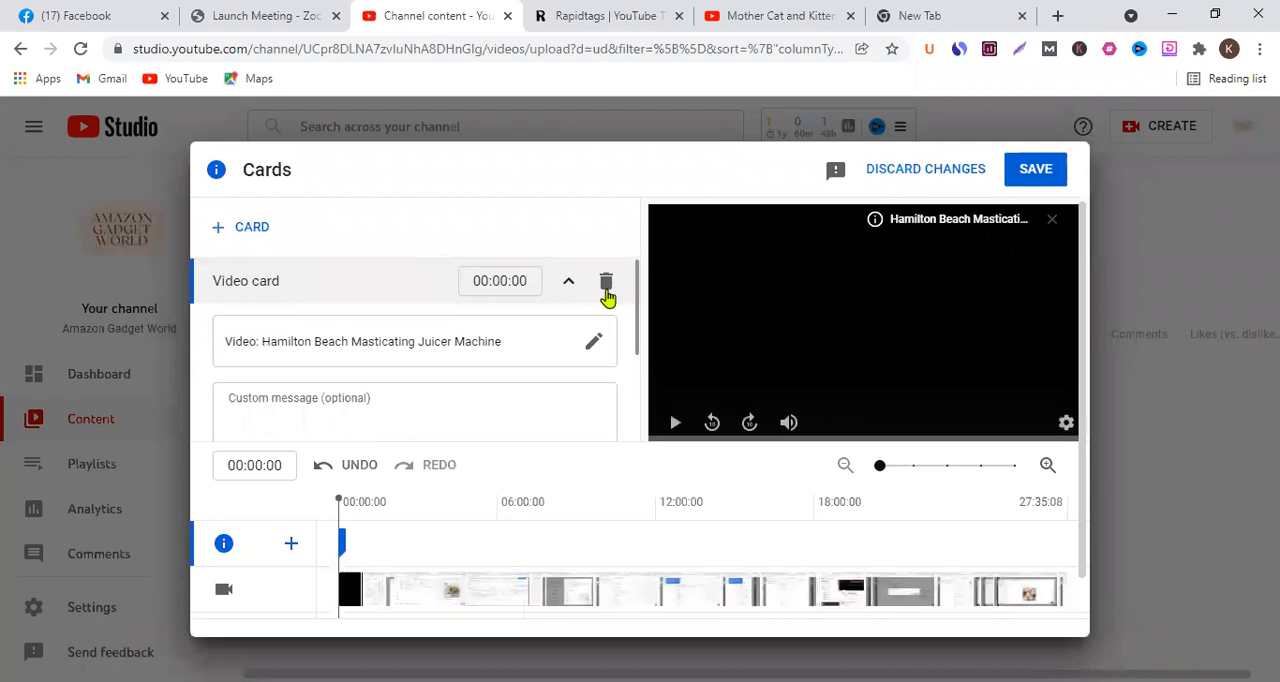
scroll(523, 340, "down", 2)
scroll(523, 337, "up", 2)
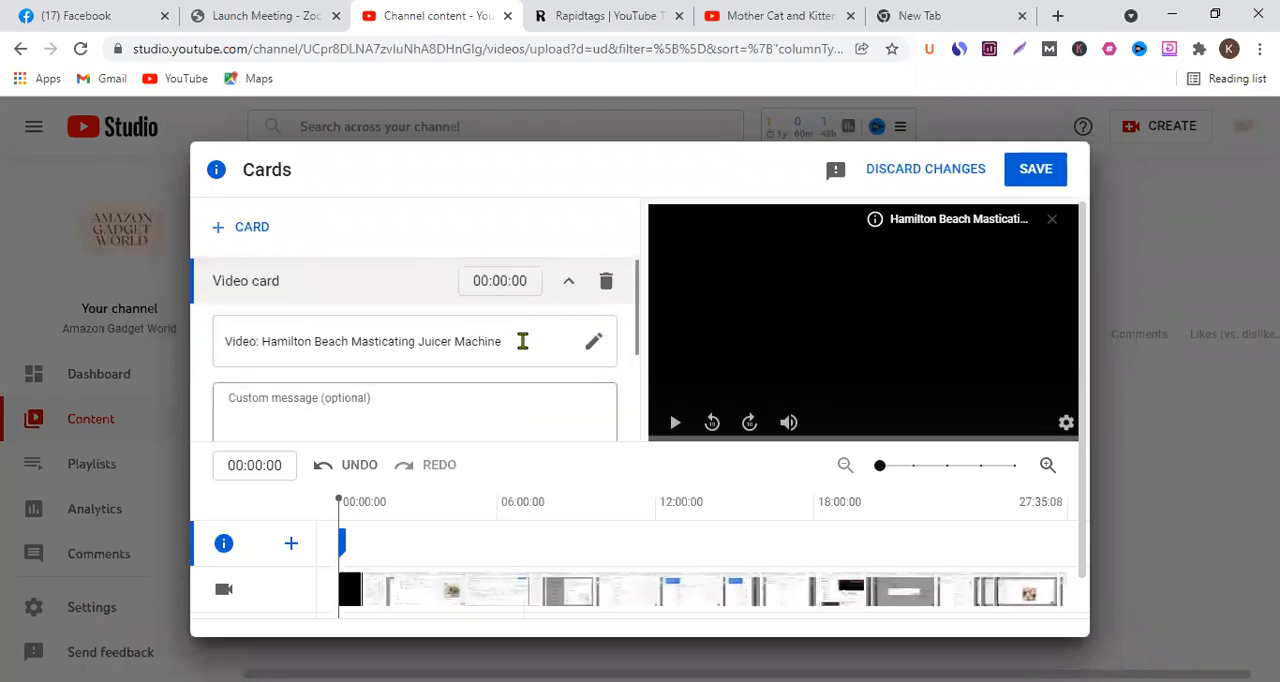
left_click(397, 382)
scroll(491, 354, "down", 1)
scroll(351, 310, "up", 1)
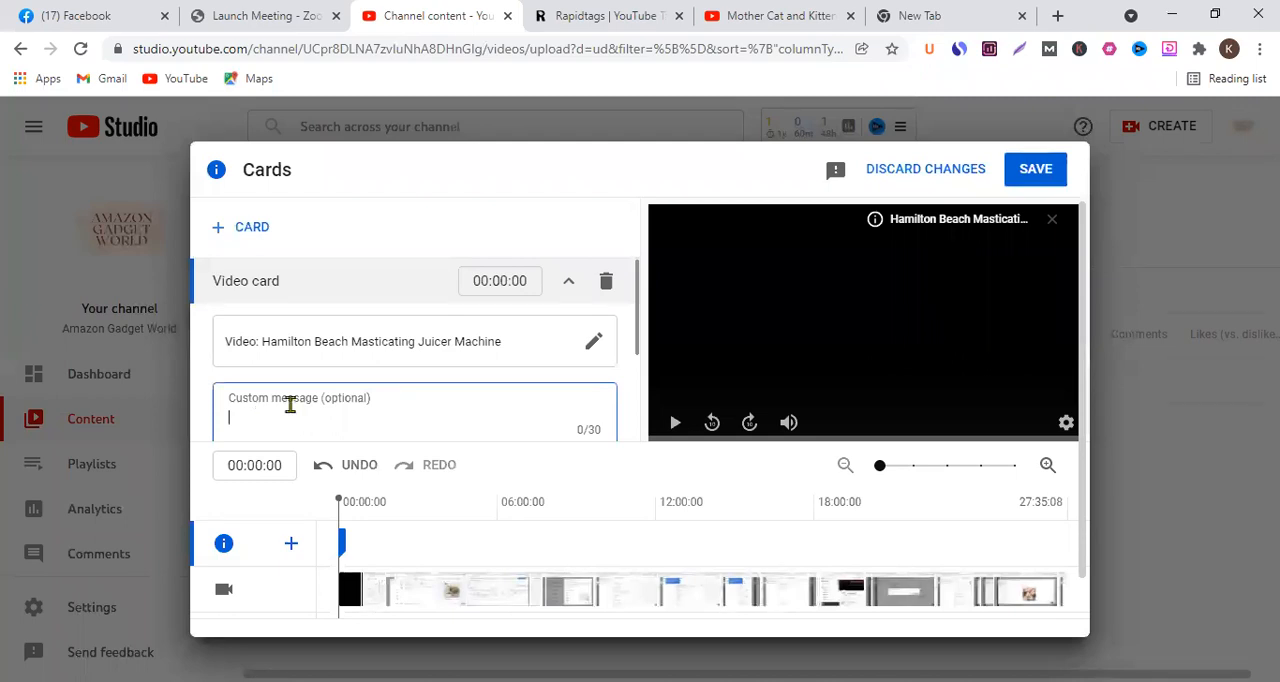
scroll(288, 403, "down", 1)
type("hello")
scroll(286, 343, "up", 1)
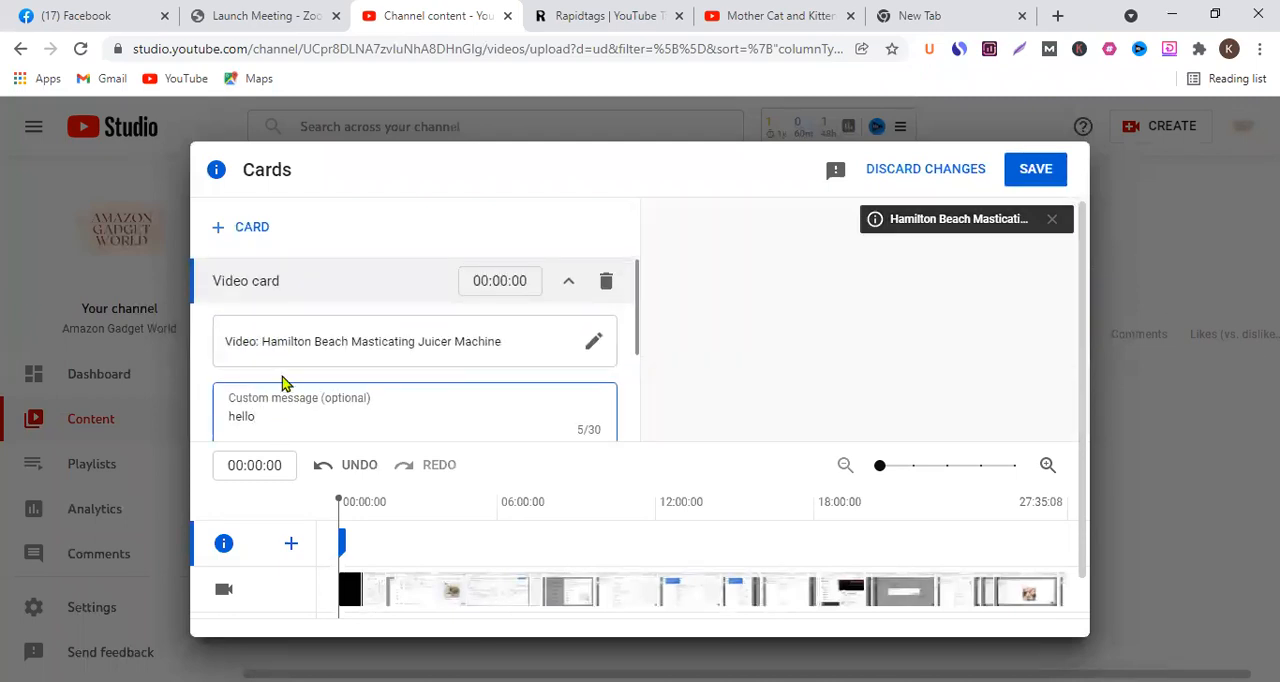
- Copy the custom message "hello" into the teaser text of the same video card
left_click_drag(258, 424, 214, 416)
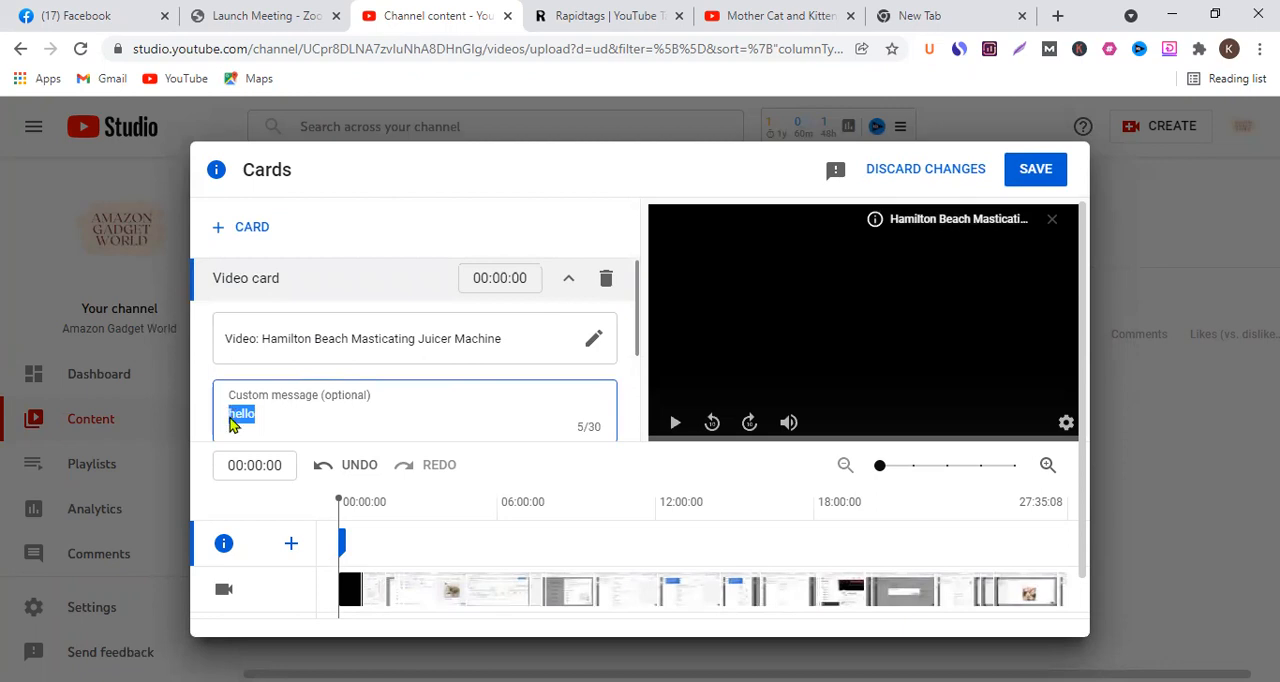
right_click(226, 416)
left_click(349, 117)
scroll(351, 334, "down", 1)
left_click(232, 401)
right_click(232, 401)
left_click(390, 205)
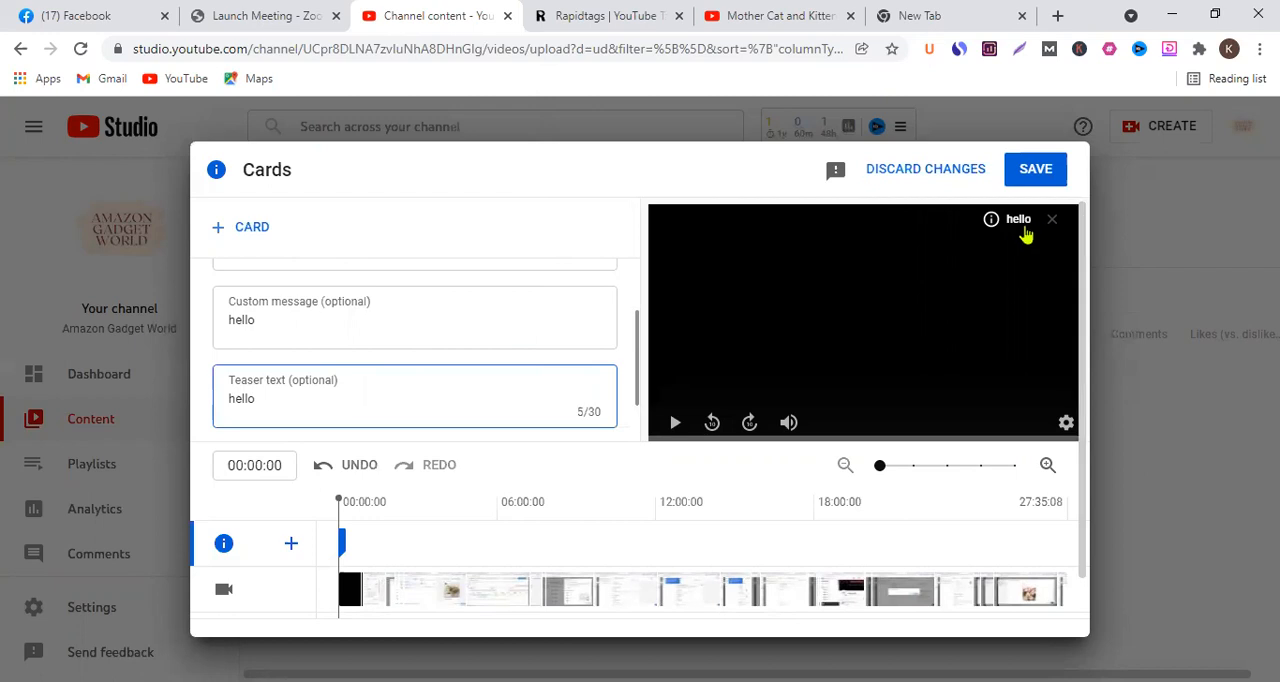
- Check the card's message and teaser against the video preview, and look at the Mother Cat and Kittens card
scroll(400, 360, "up", 1)
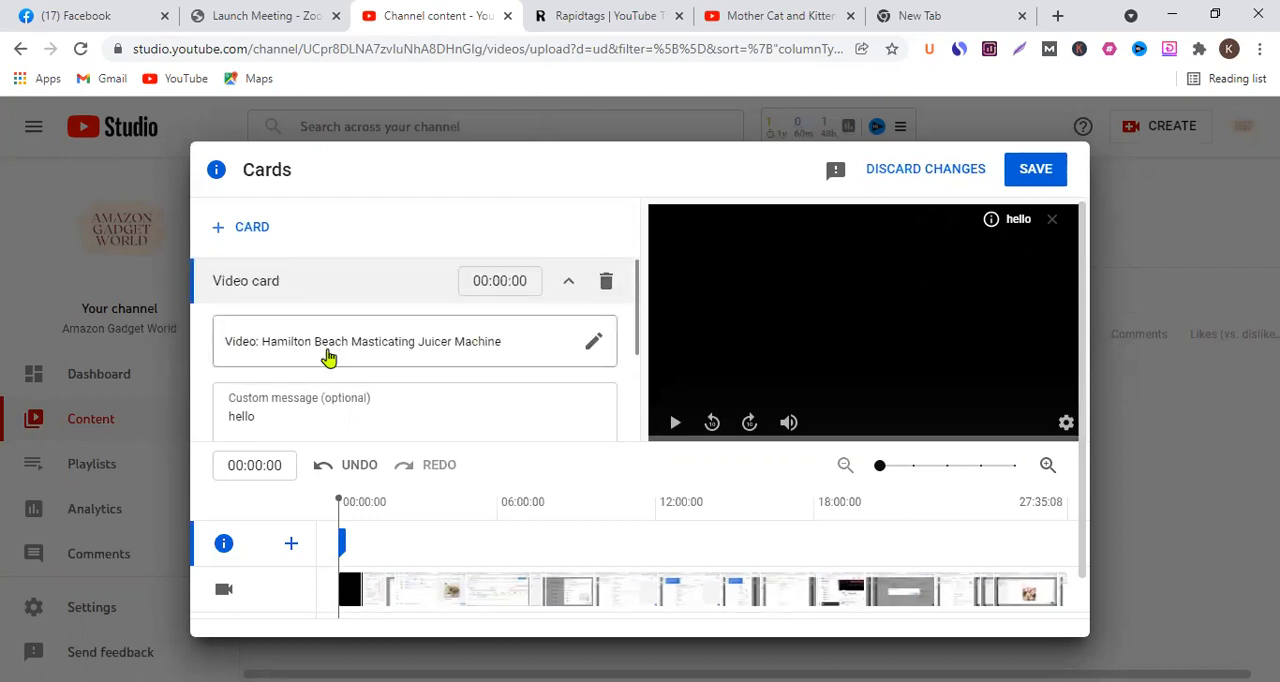
left_click(1032, 230)
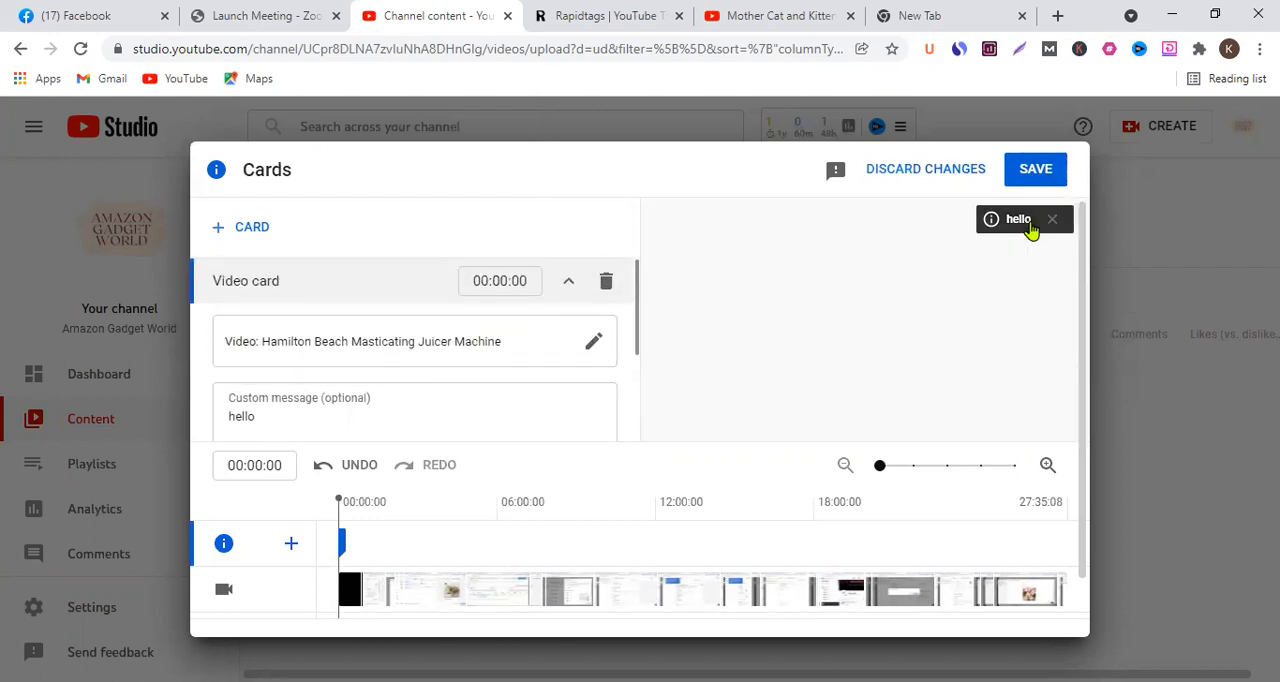
scroll(437, 294, "down", 1)
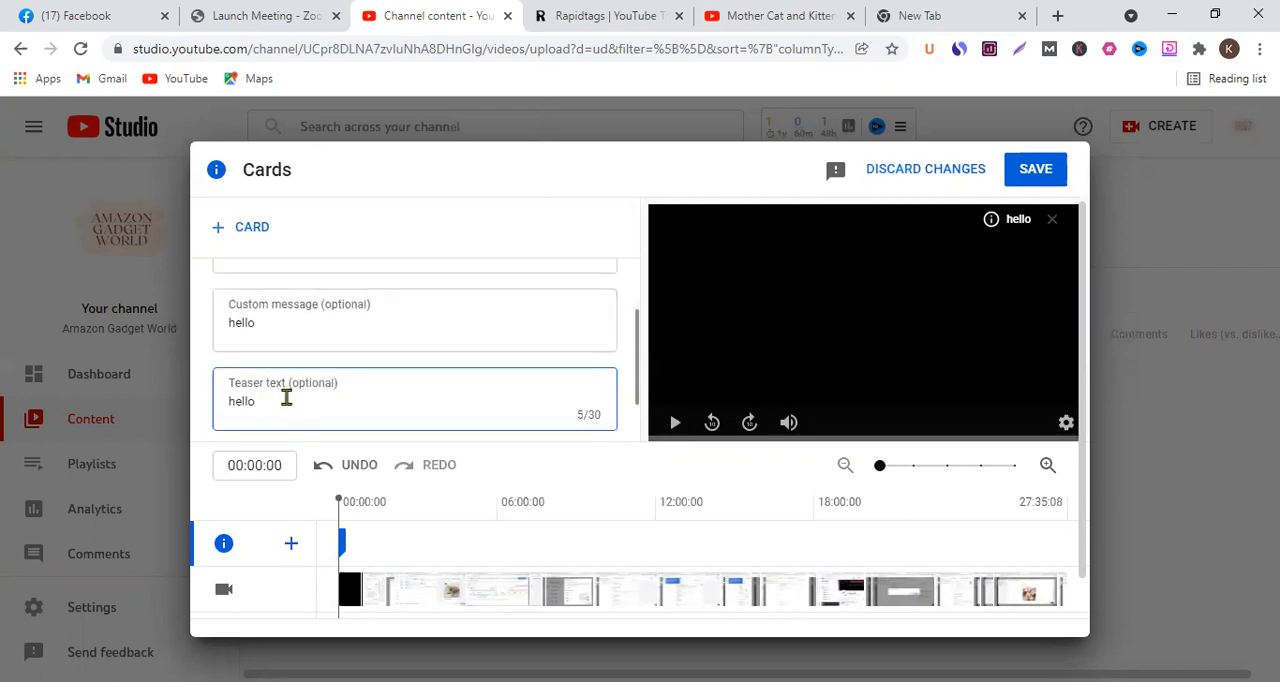
scroll(340, 367, "up", 1)
scroll(341, 368, "down", 2)
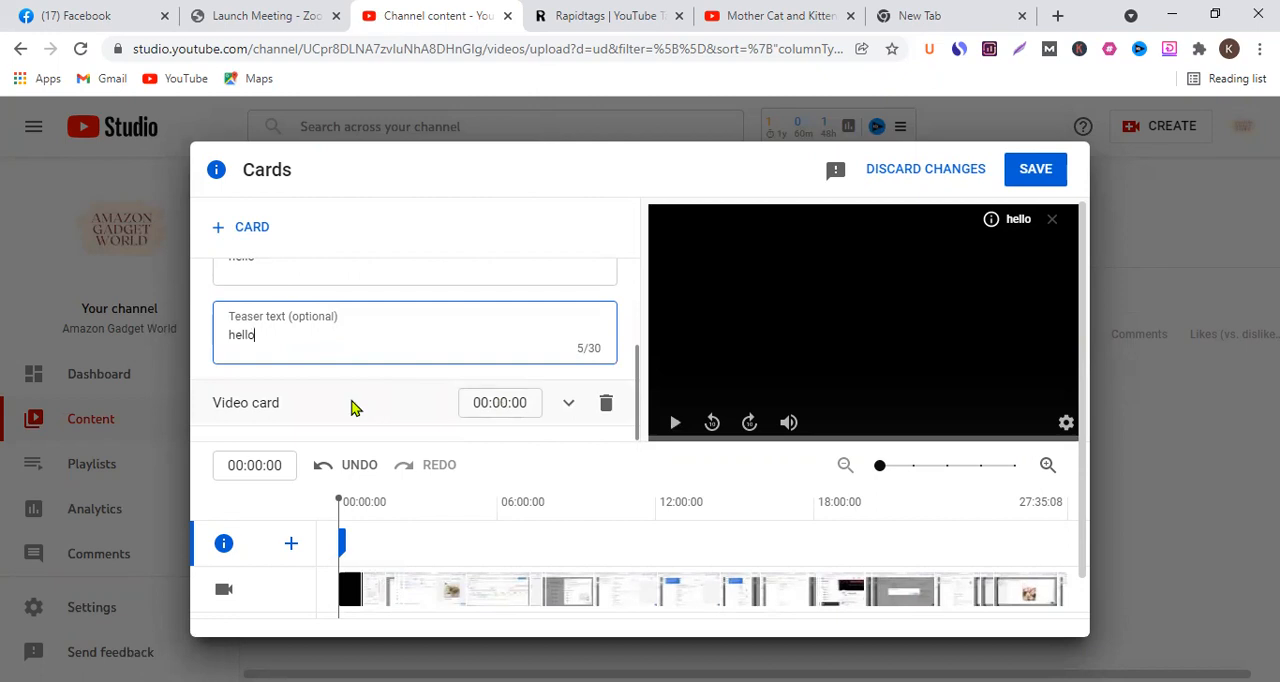
left_click(568, 402)
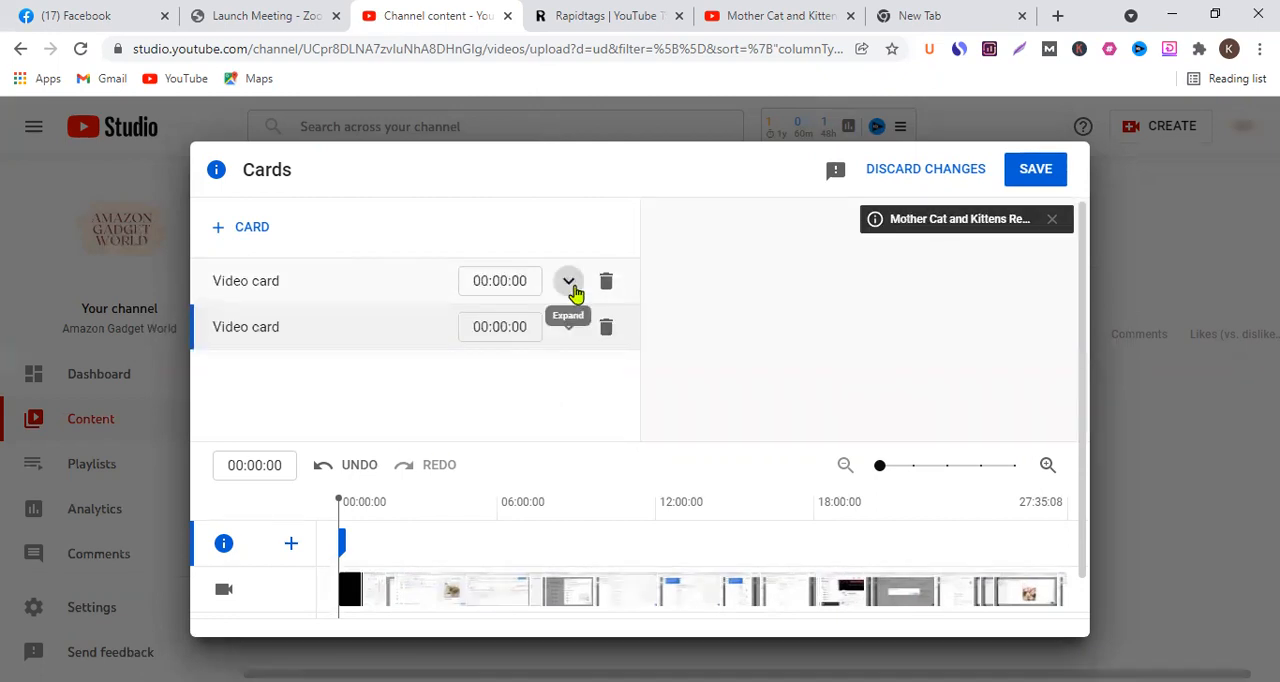
- Set the Hamilton Beach video card's start time to 00:05:00 and review its message and teaser text
left_click(569, 280)
scroll(500, 385, "down", 2)
scroll(500, 380, "up", 2)
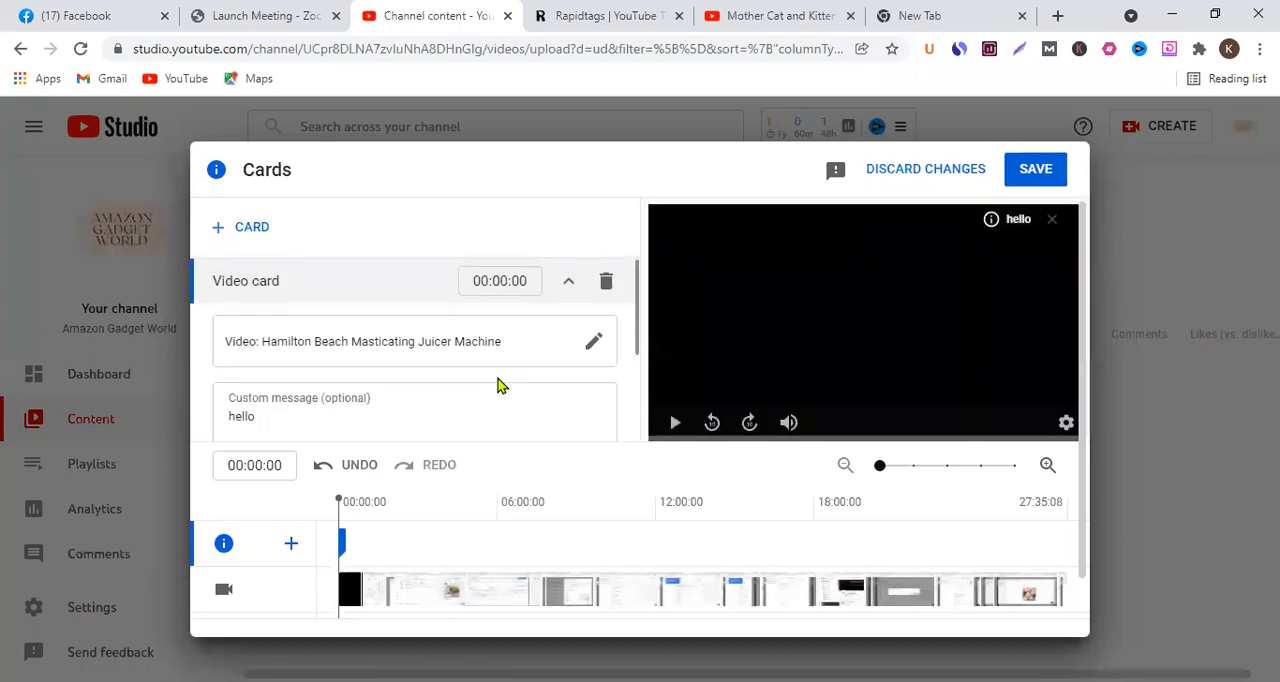
left_click(504, 280)
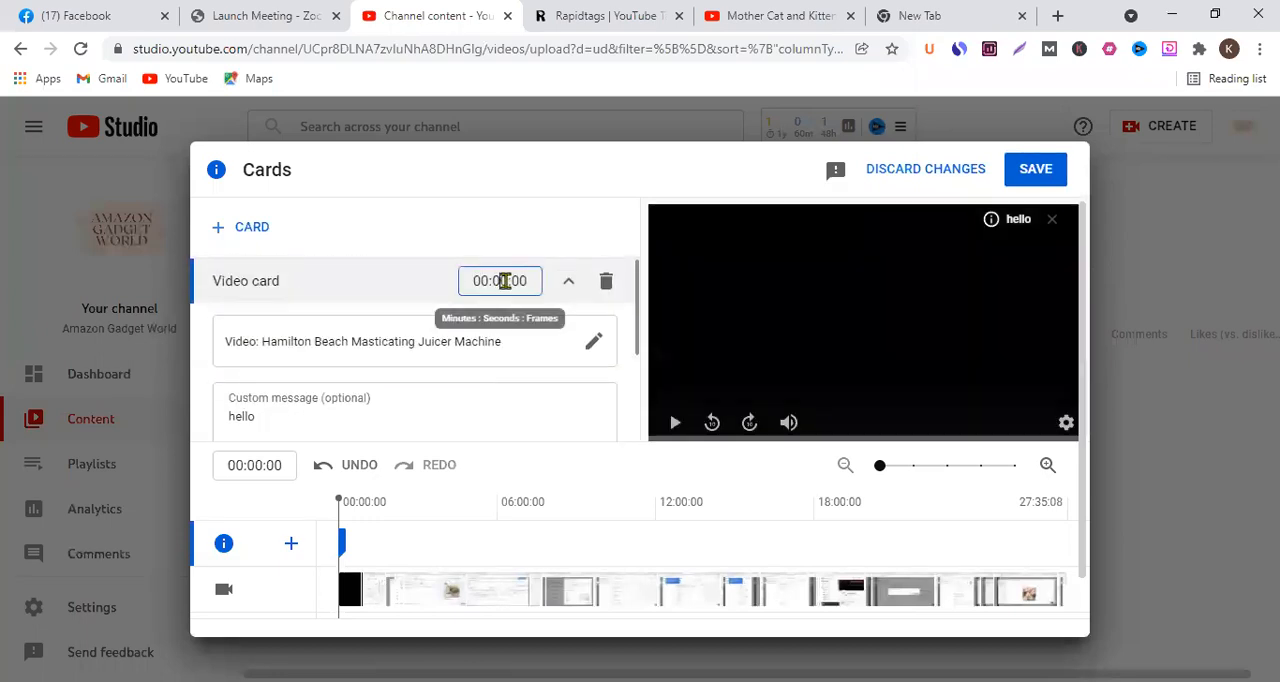
type("5")
left_click(552, 249)
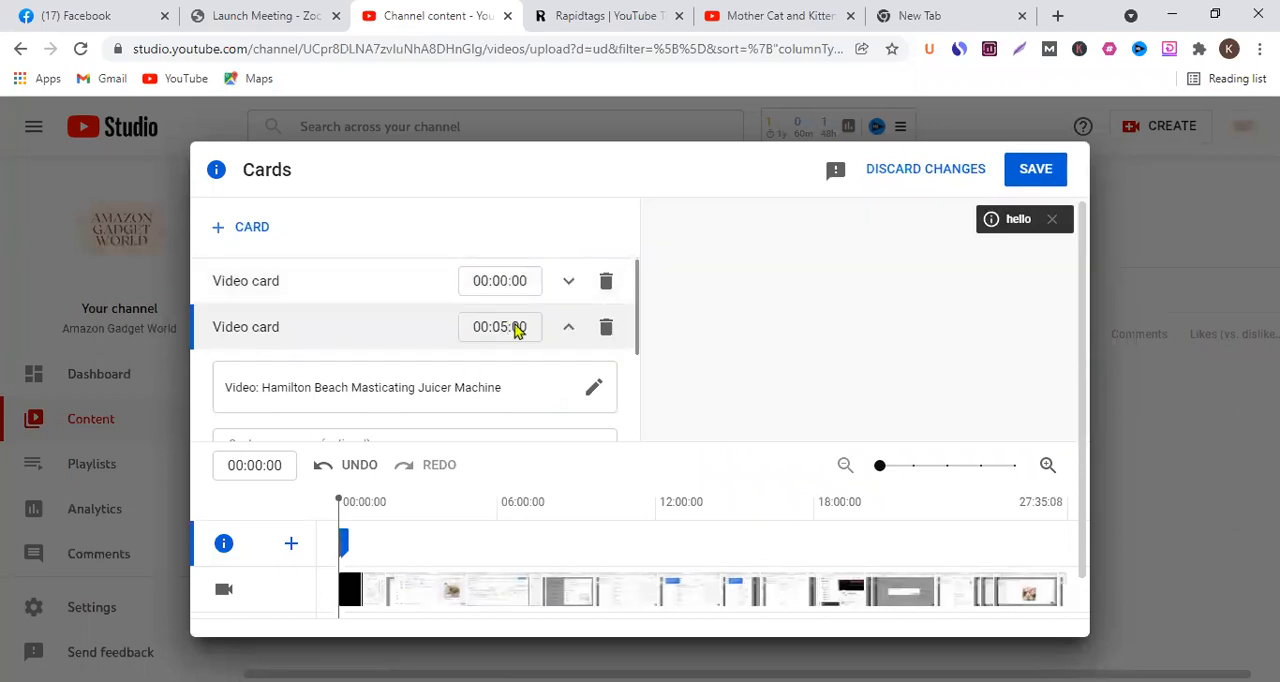
scroll(467, 369, "down", 3)
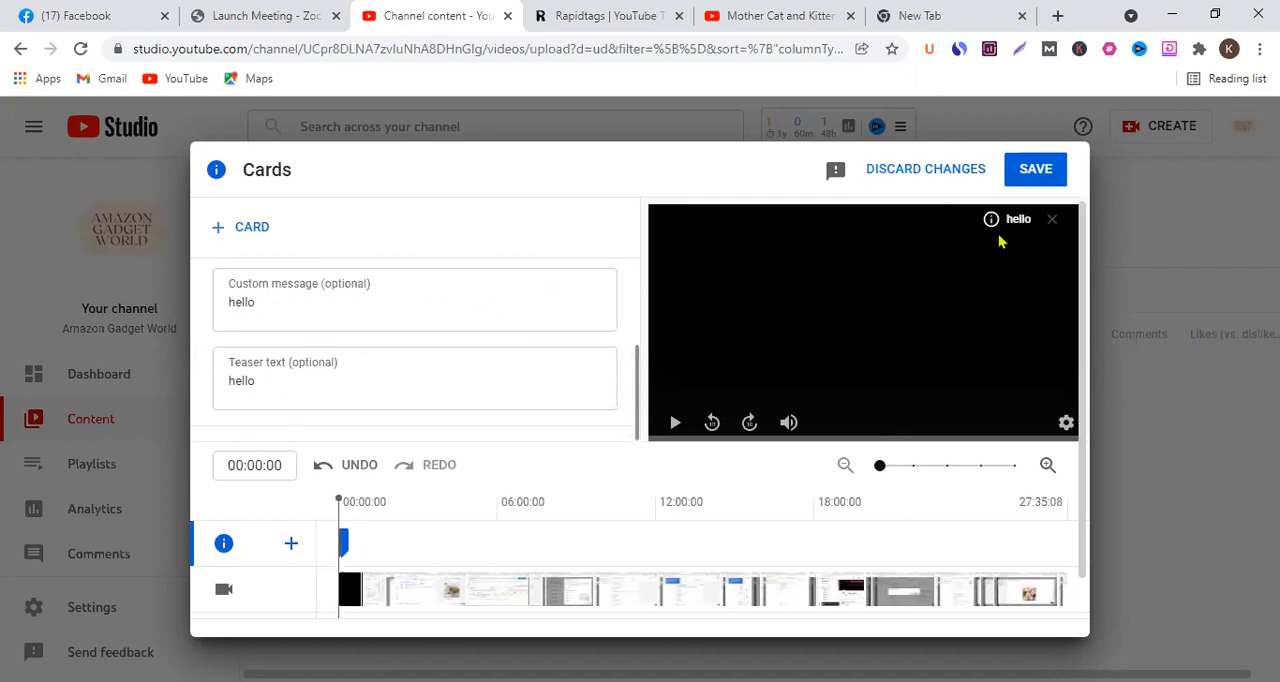
- Delete both video cards, the Hamilton Beach one at 00:05:00 and the Mother Cat and Kittens one at 00:00:00
scroll(543, 320, "up", 3)
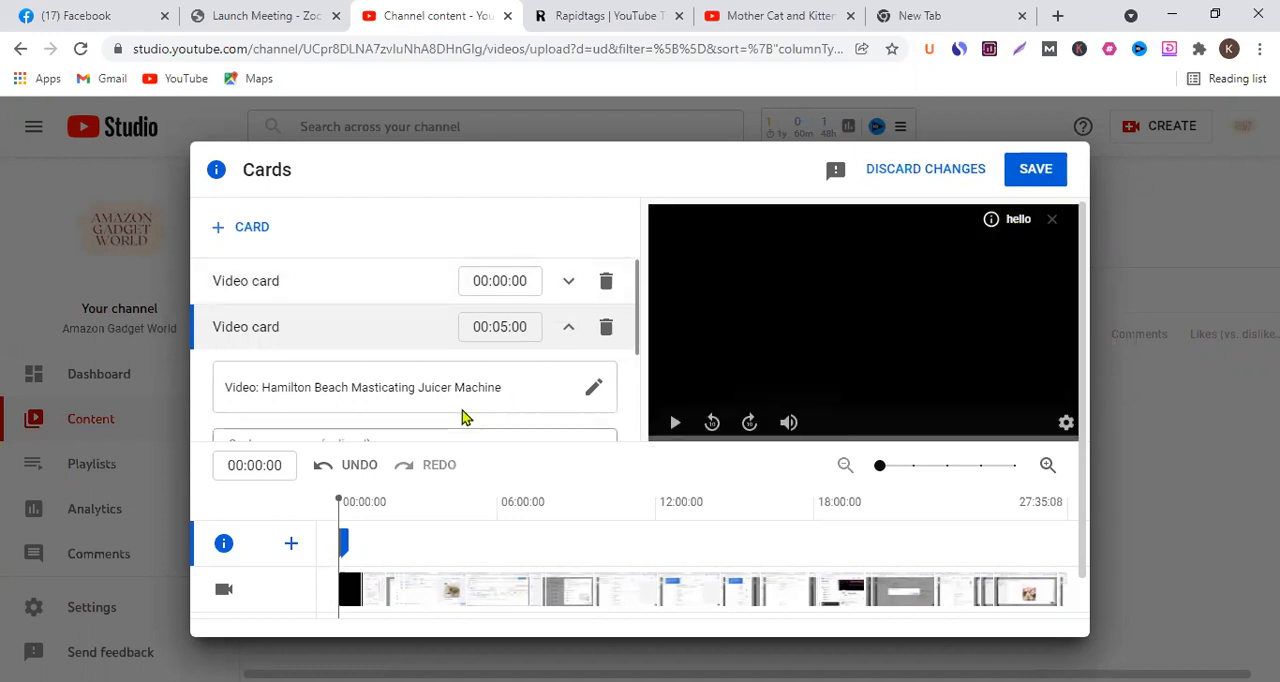
left_click(605, 327)
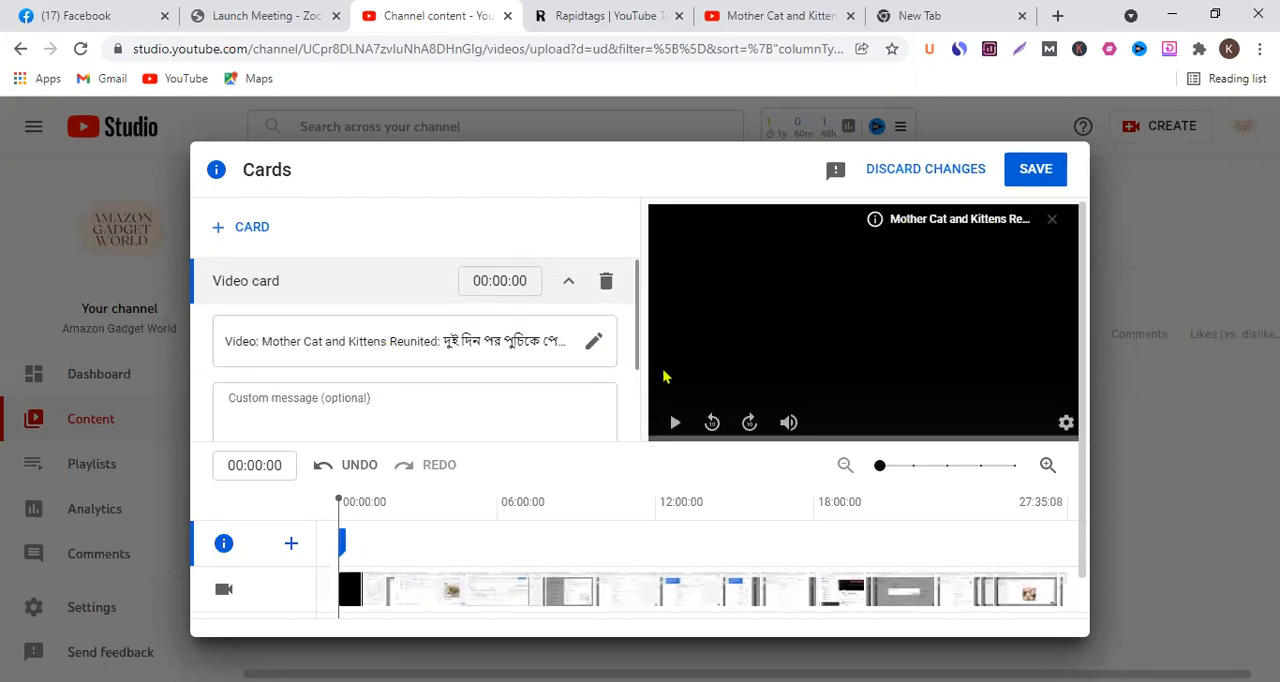
scroll(536, 345, "down", 2)
scroll(536, 345, "up", 2)
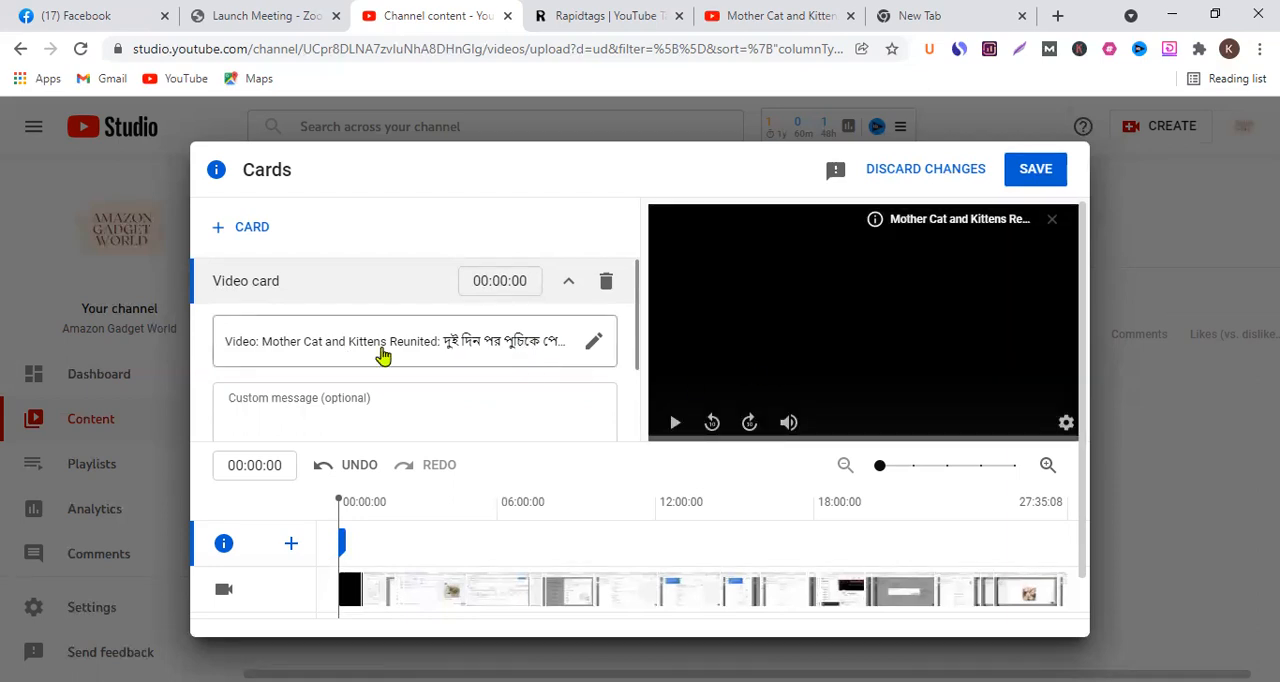
left_click(607, 283)
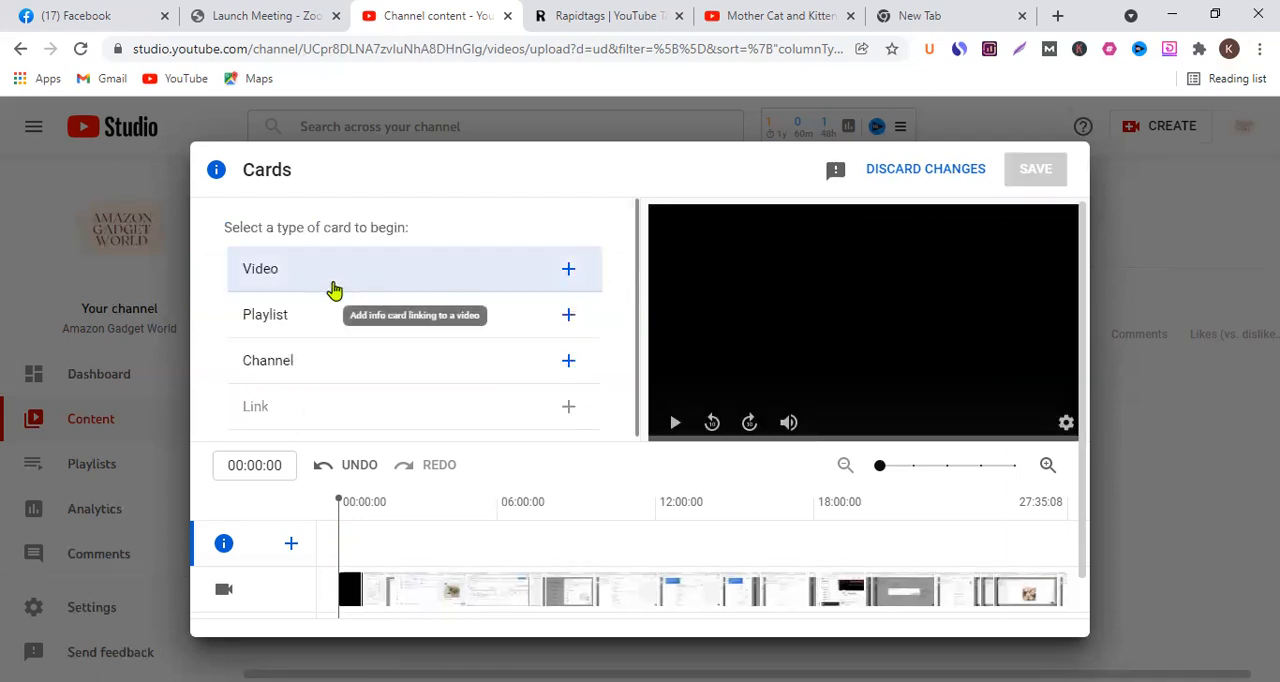
- Add a video card linking to the channel's Hamilton Beach Masticating Juicer Machine video, look over the other card types, and save the cards
left_click(334, 290)
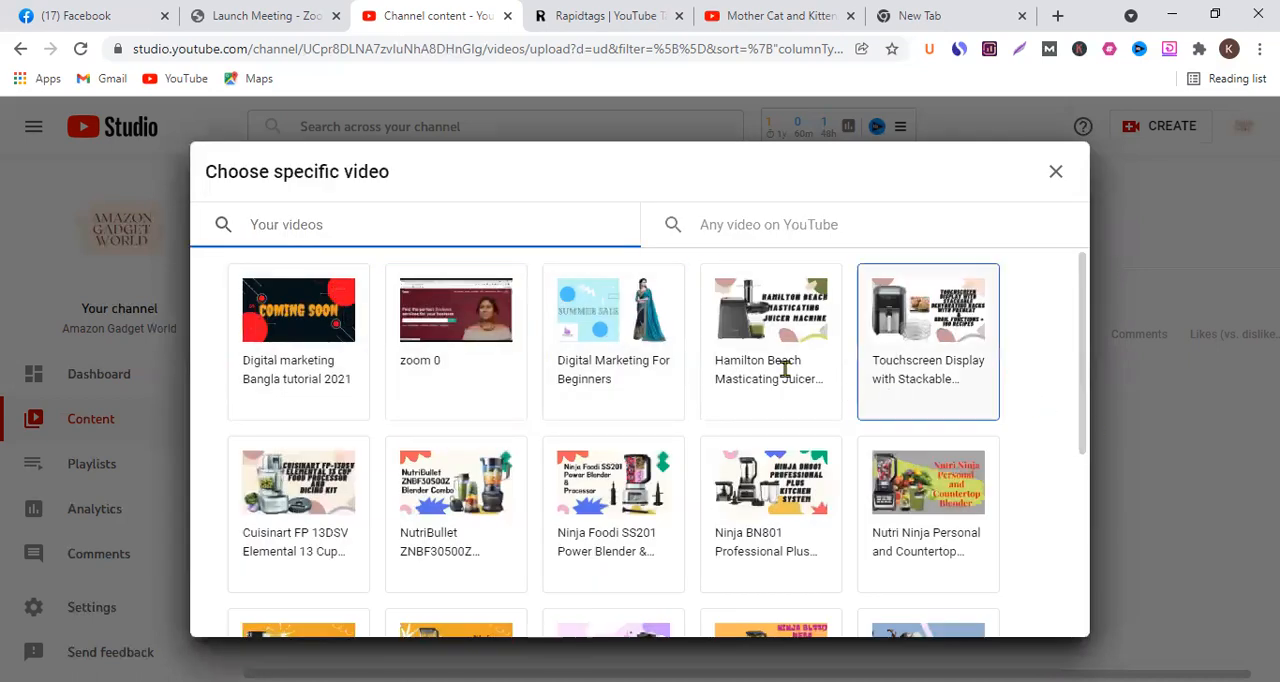
left_click(828, 392)
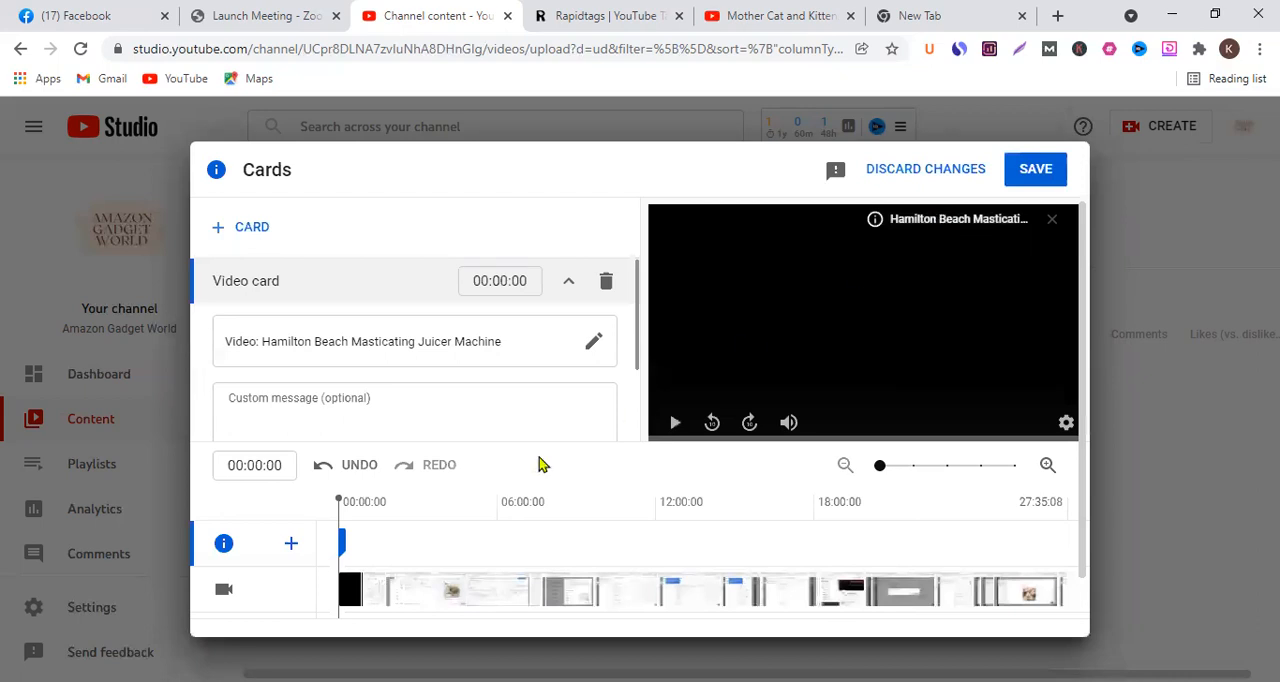
left_click(258, 228)
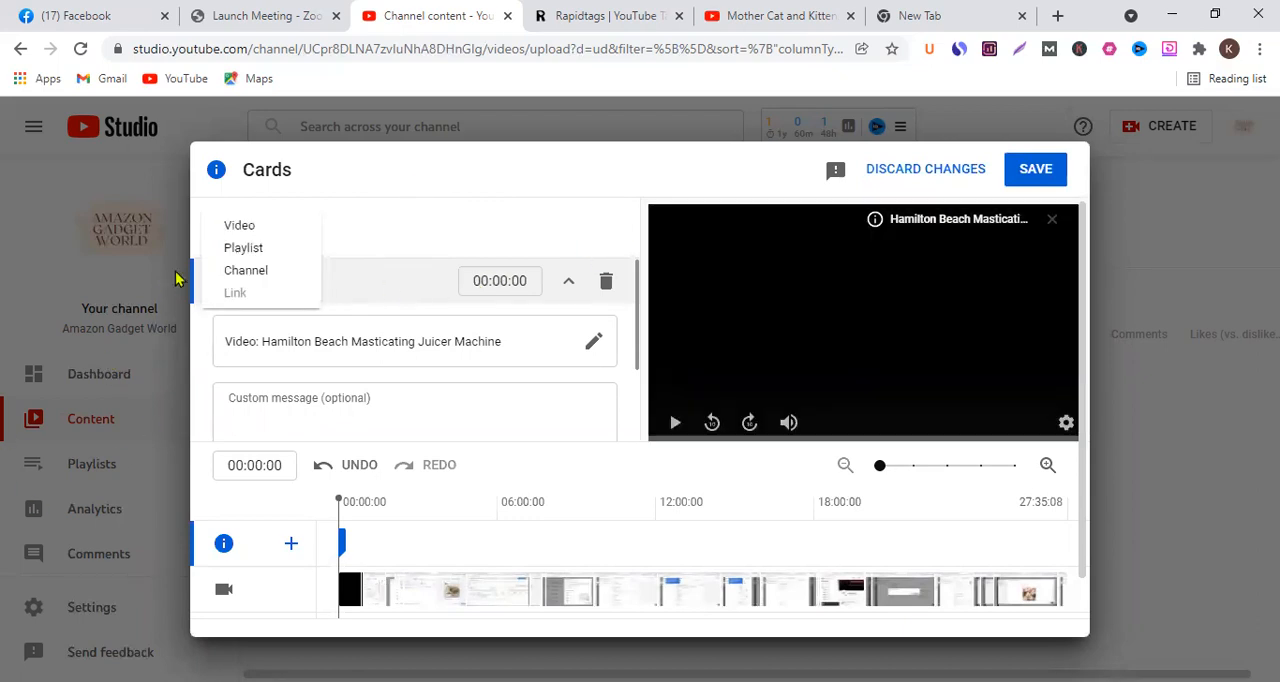
left_click(370, 225)
left_click(263, 239)
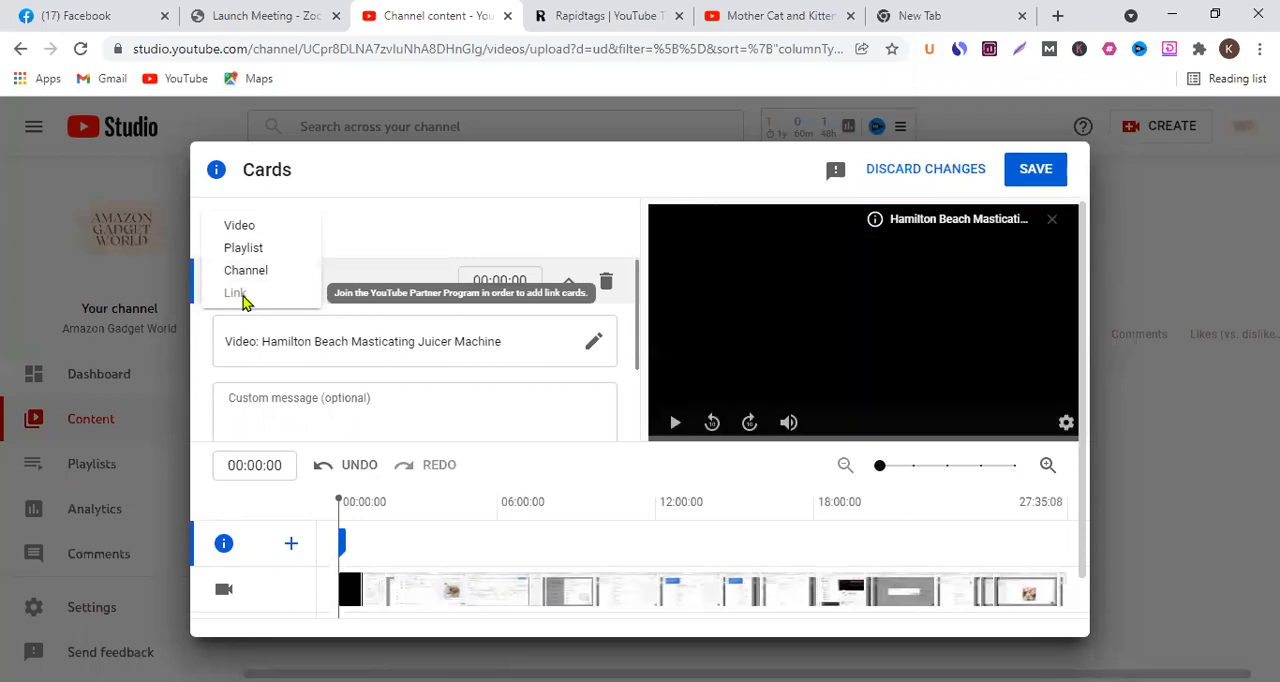
left_click(447, 260)
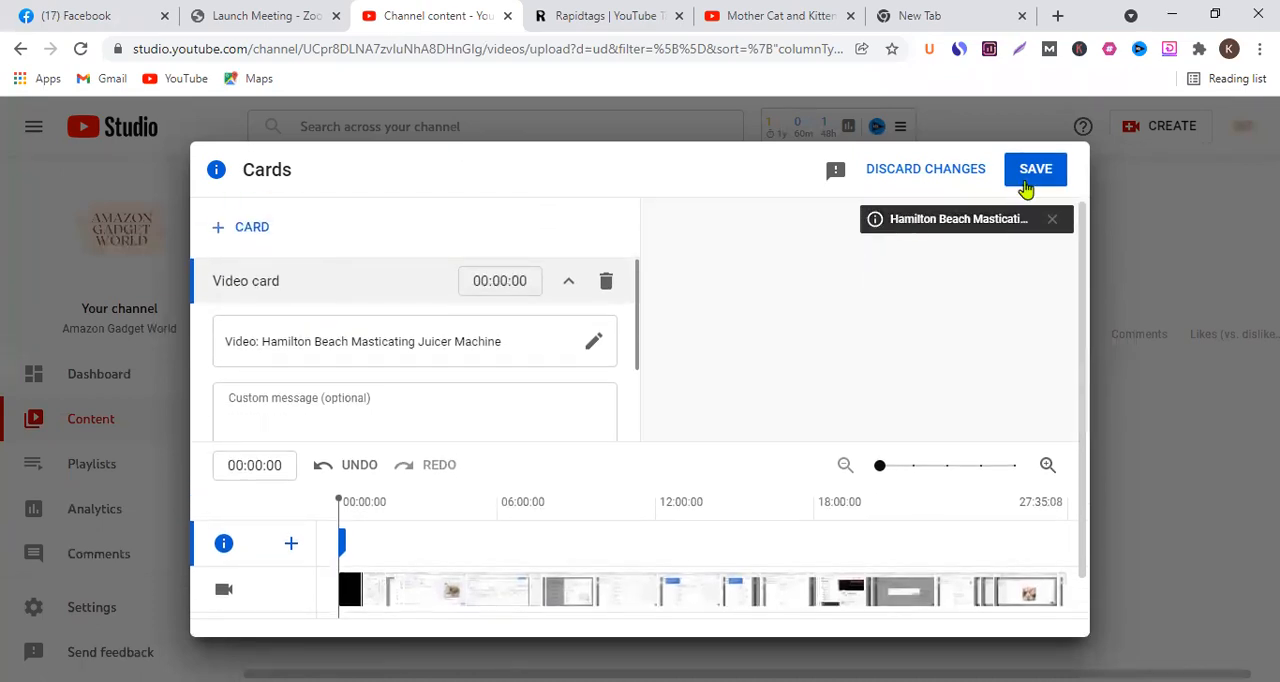
left_click(1025, 186)
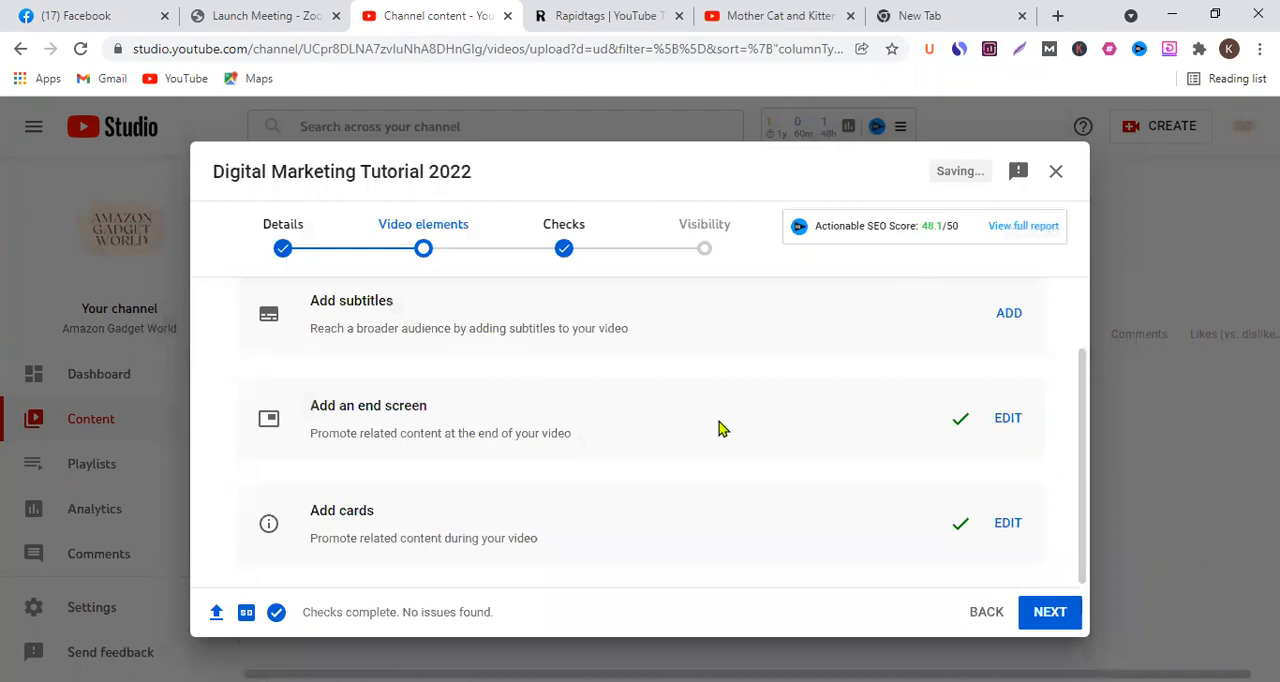
- Reopen the upload's cards, review the saved Hamilton Beach video card, and leave the card editor without changes
left_click(1012, 527)
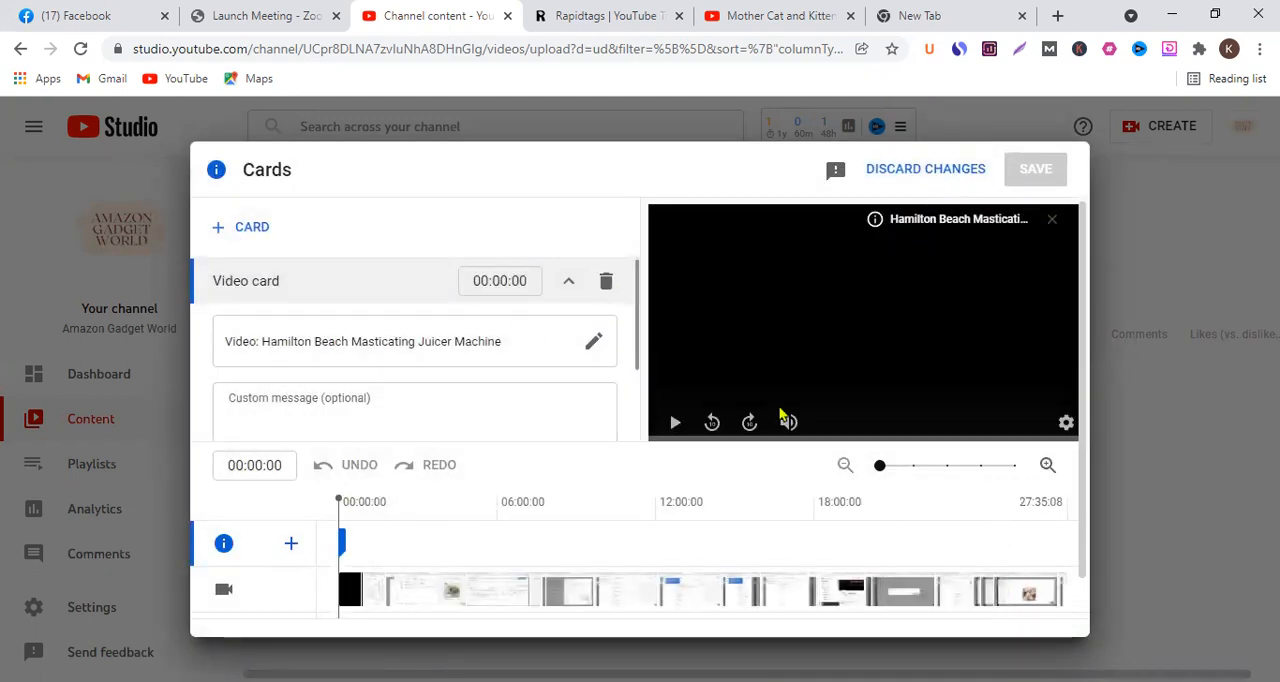
scroll(879, 474, "down", 1)
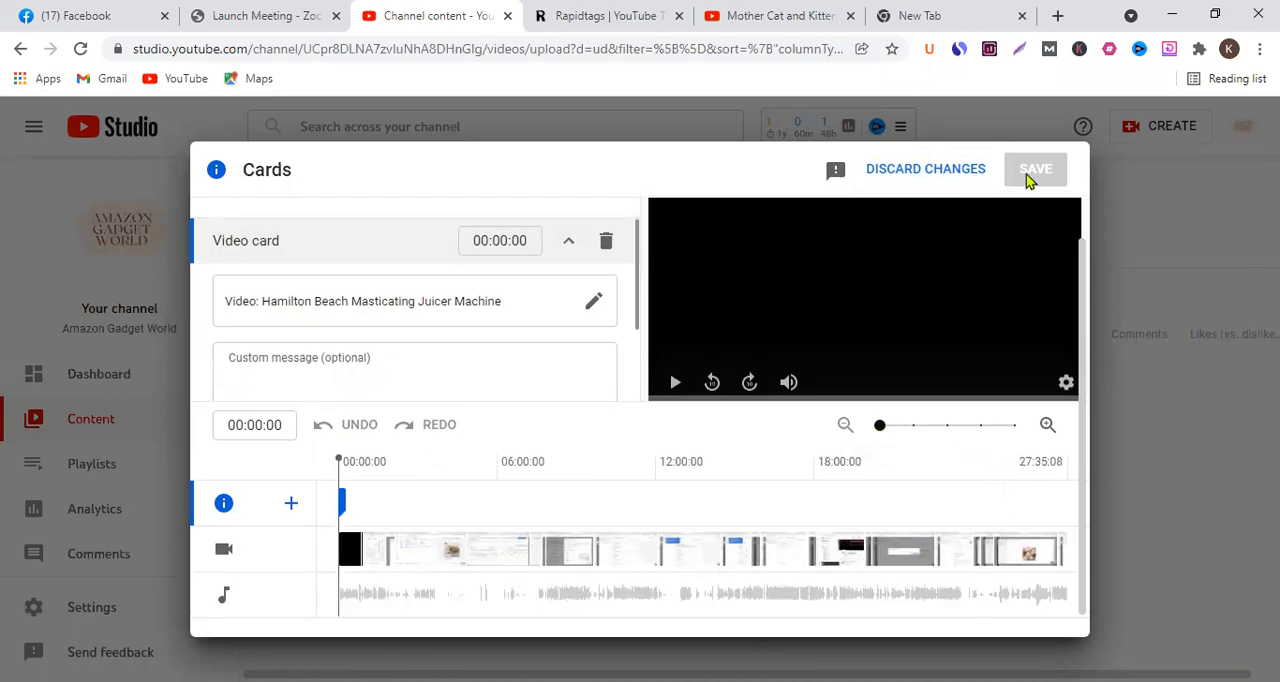
left_click(974, 180)
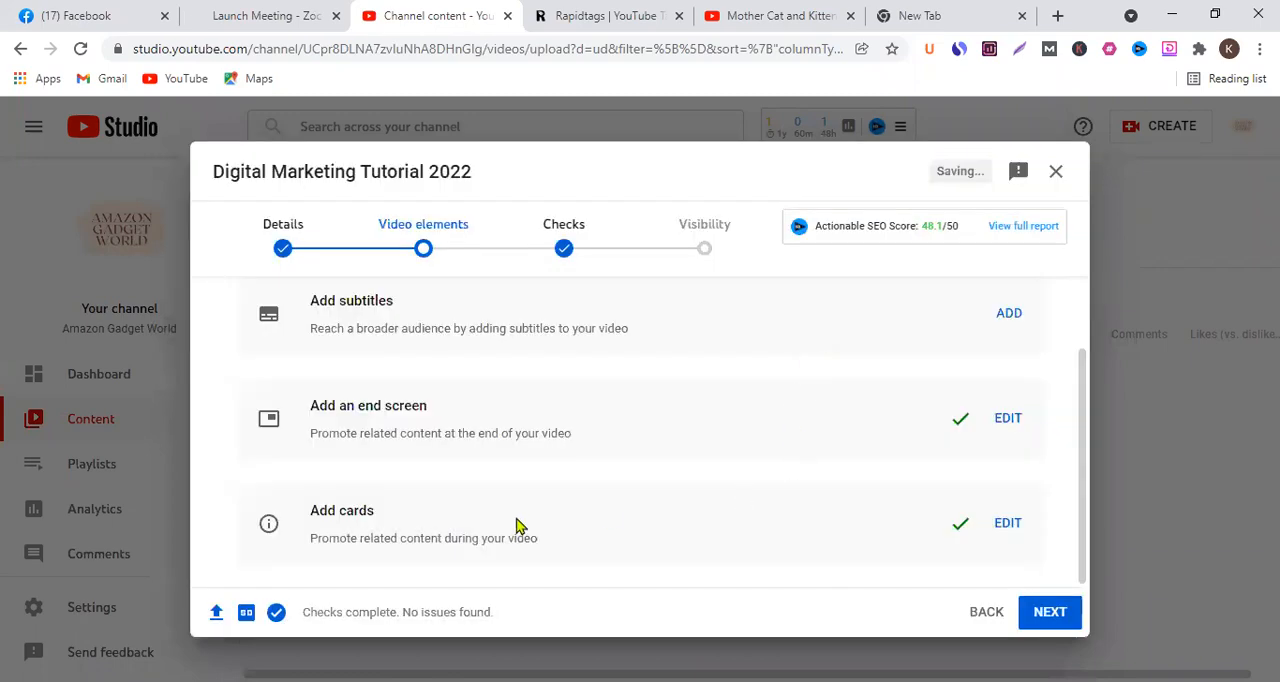
- Open the upload's end screen for editing and examine the playhead time and the Subscribe element's start and end times
left_click(963, 417)
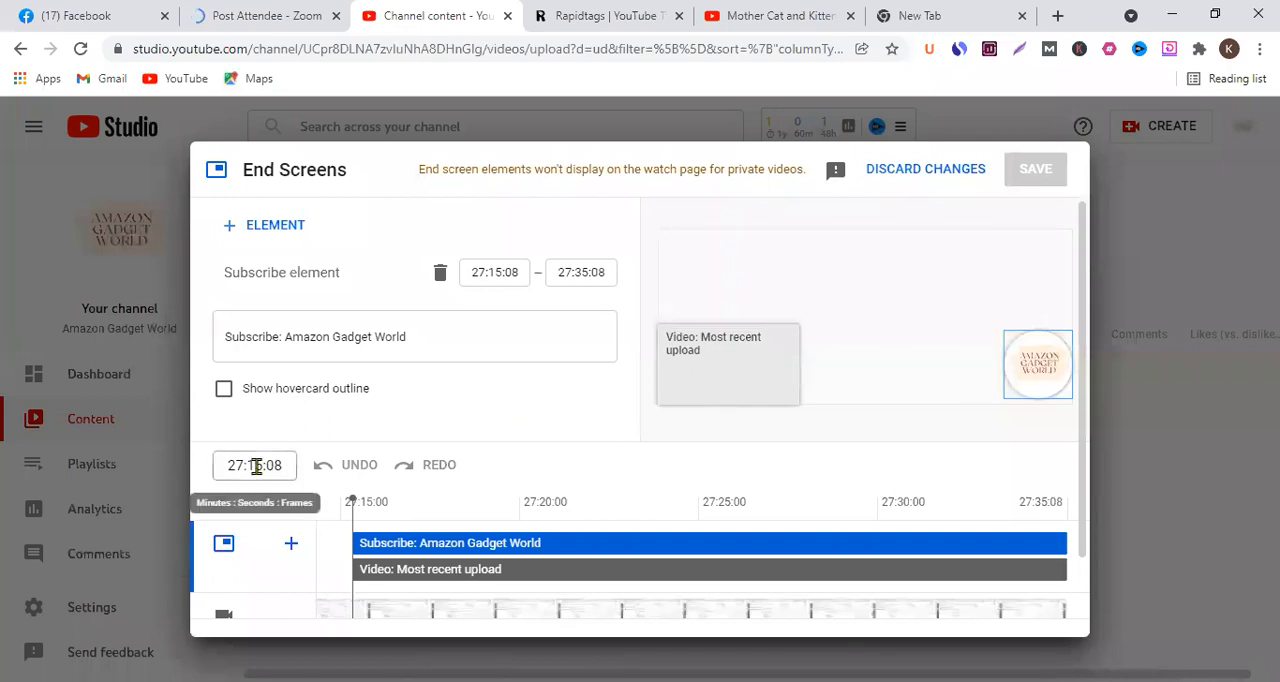
left_click(257, 470)
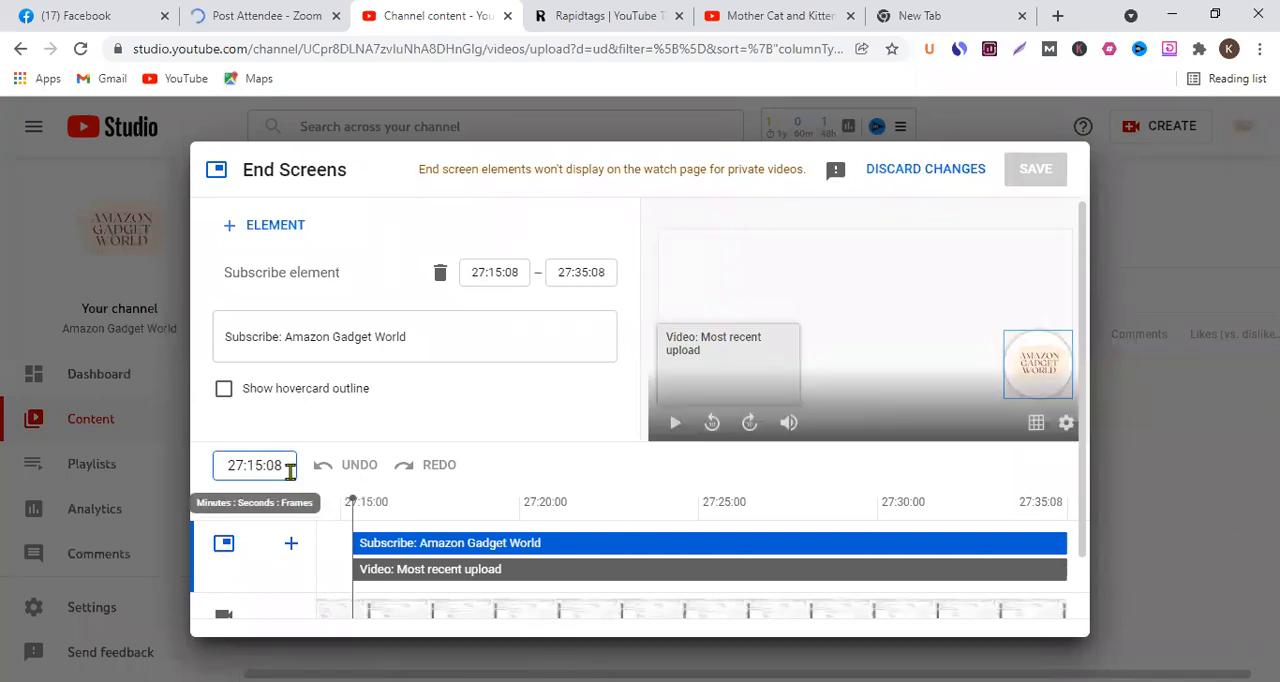
left_click(290, 471)
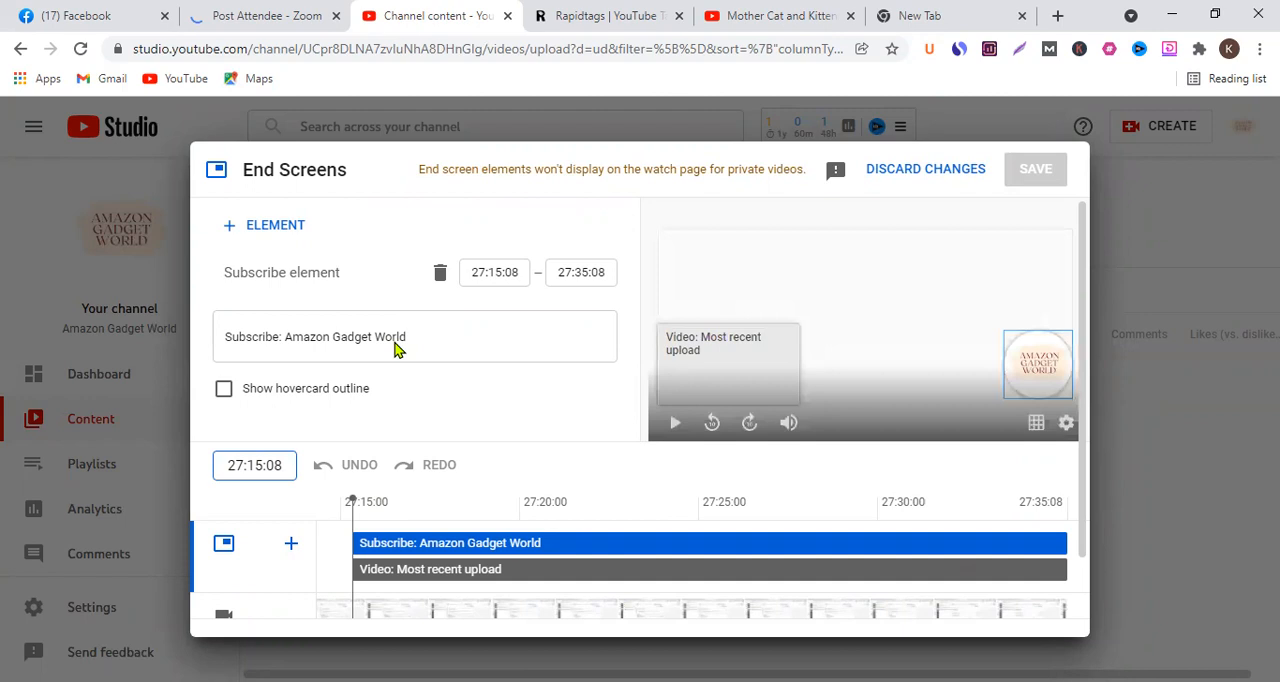
left_click(479, 272)
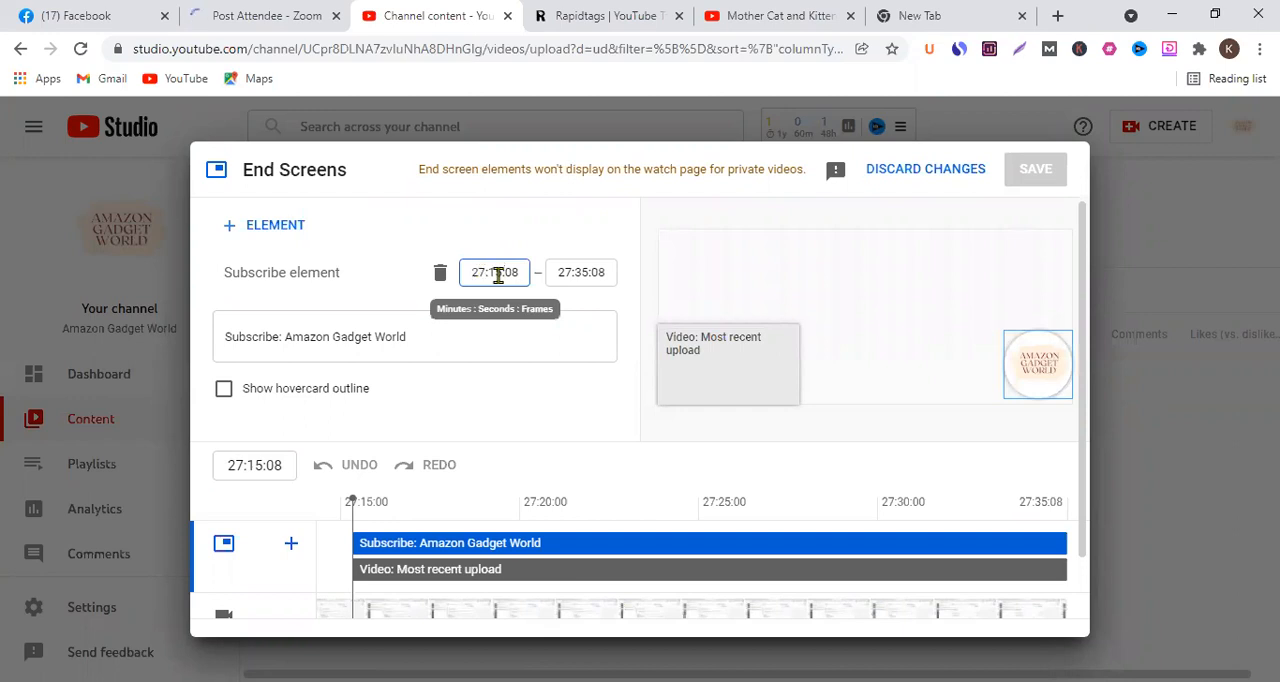
left_click(562, 272)
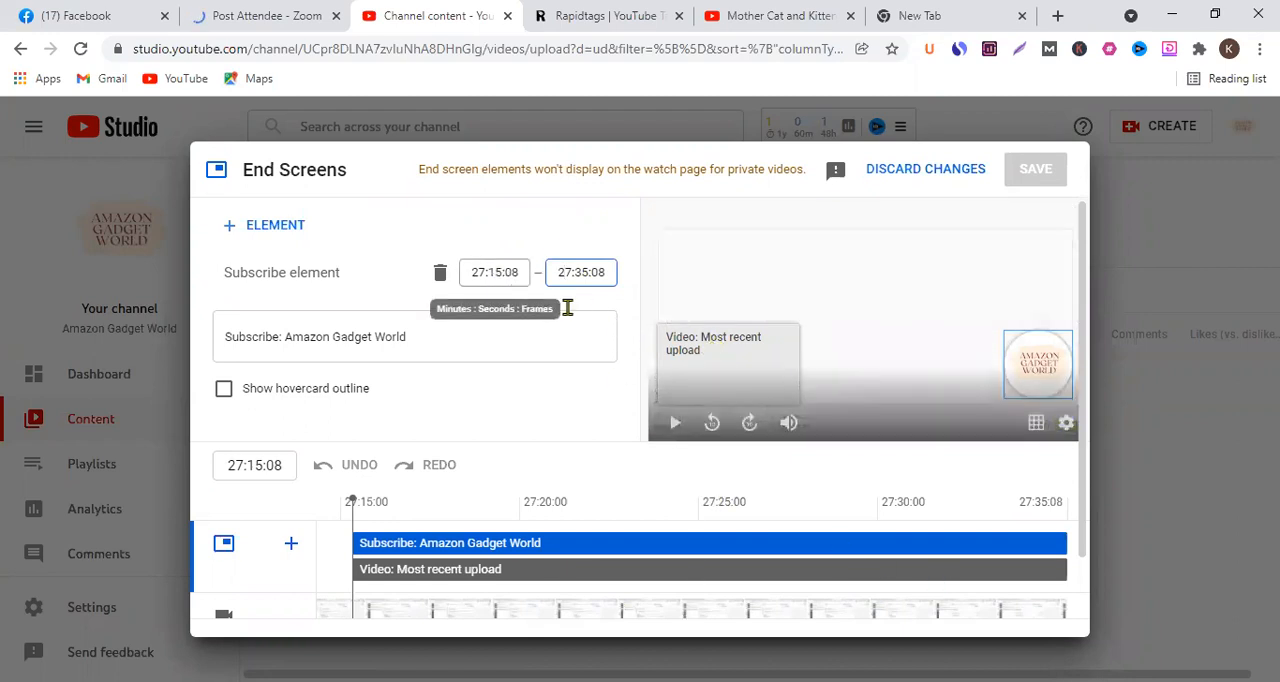
- Try to set the Subscribe element's start time to 27:10:10, and discard the end screen changes
left_click(502, 273)
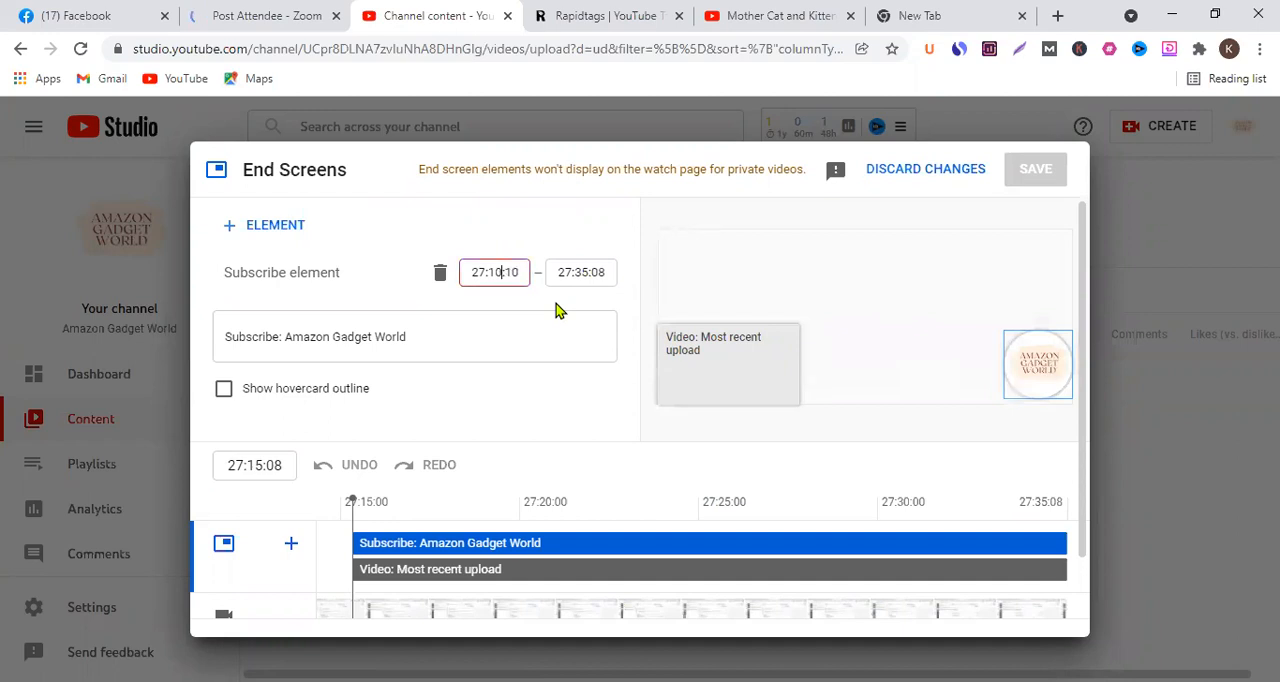
left_click(577, 200)
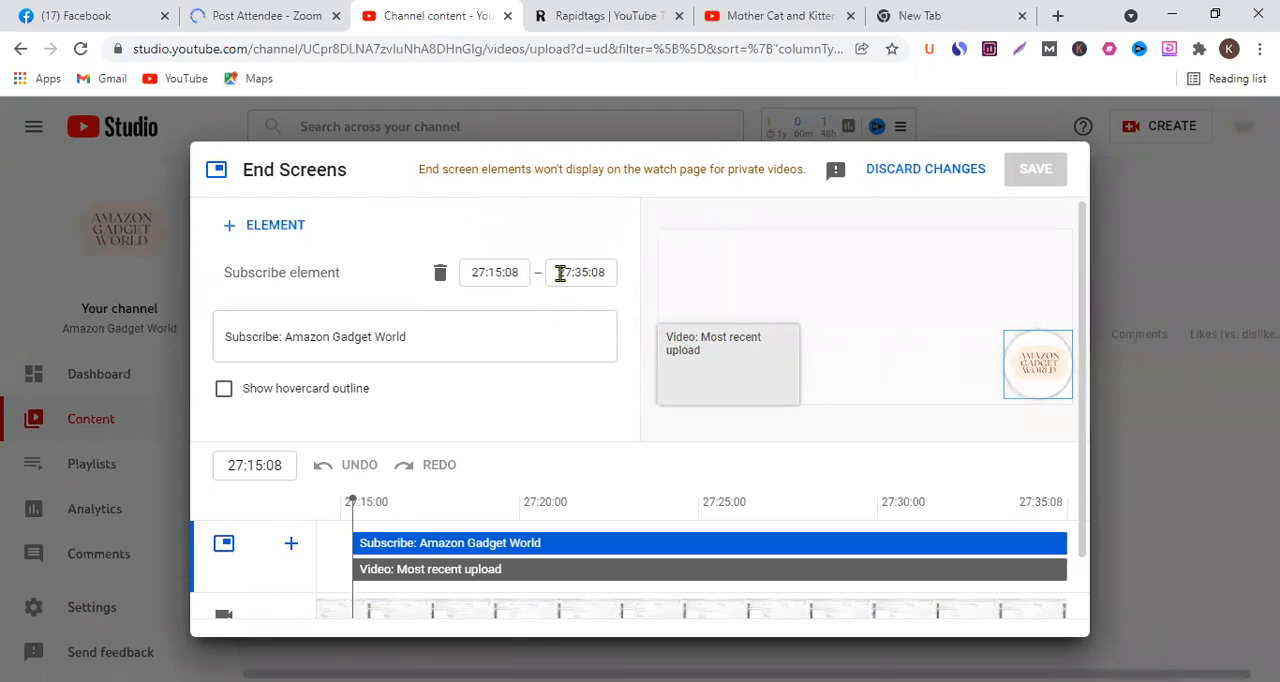
left_click(504, 276)
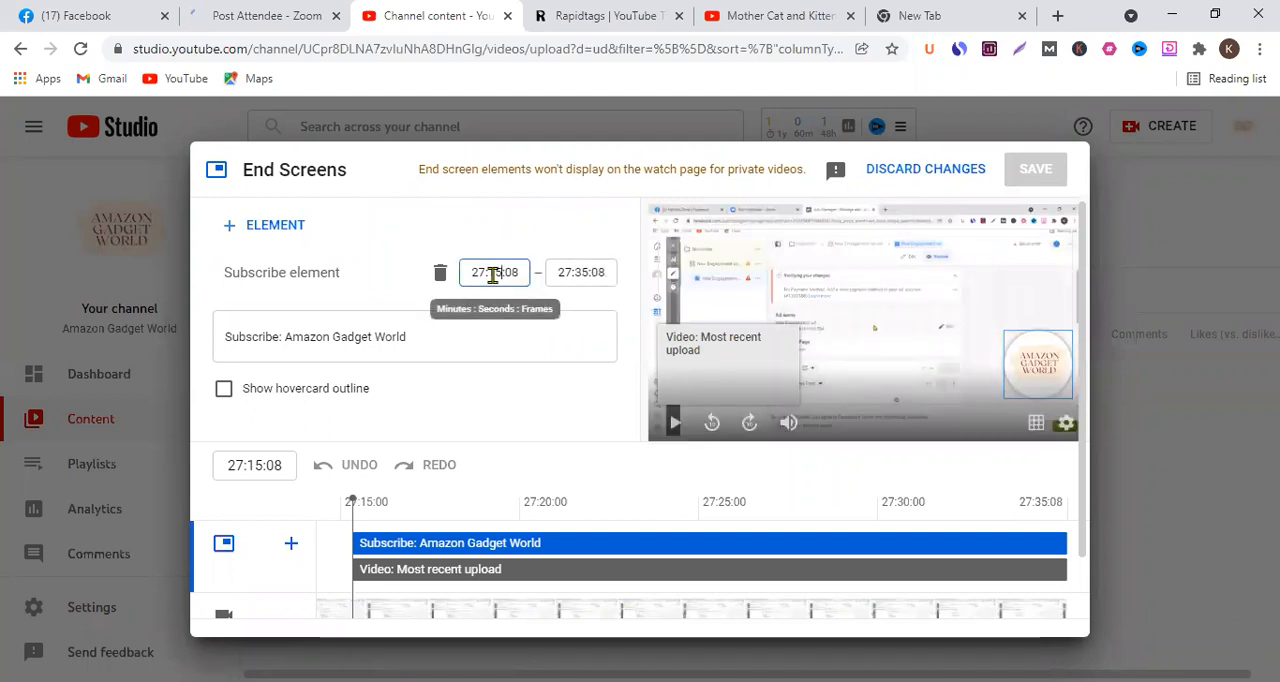
left_click(893, 170)
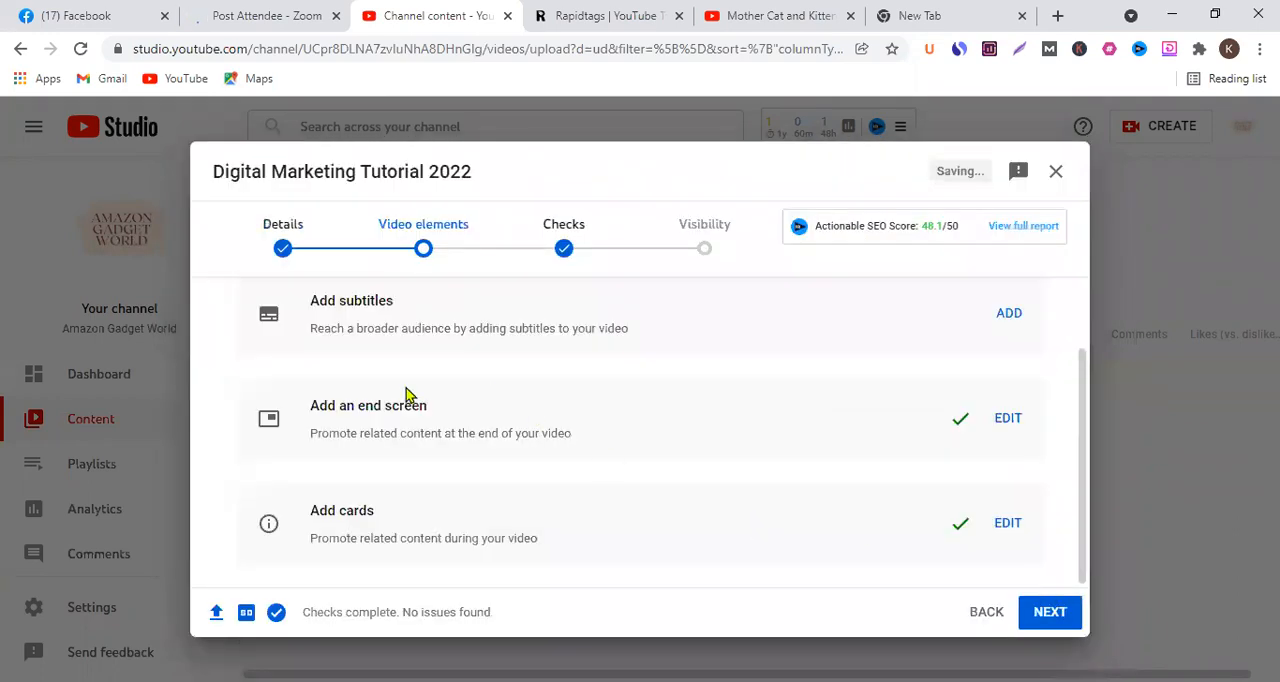
- Review the subtitles, end screen and cards entries of the video elements stage and read the upload's check status
scroll(406, 400, "up", 1)
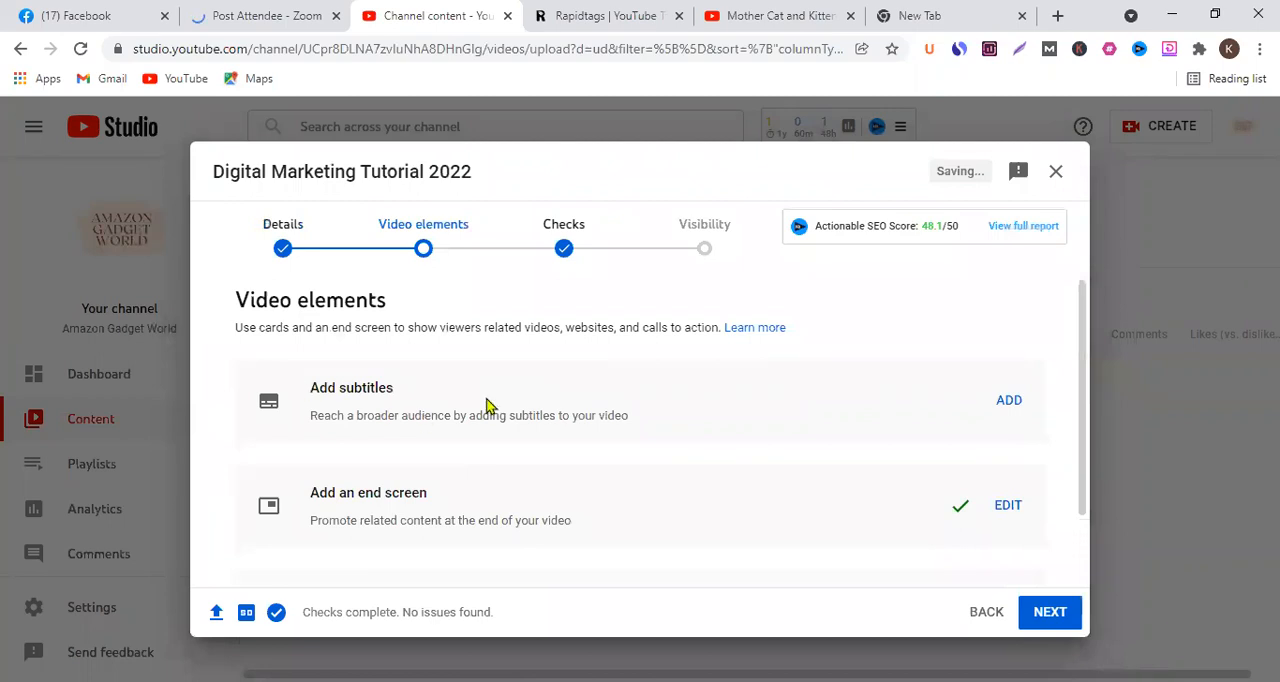
scroll(488, 402, "down", 1)
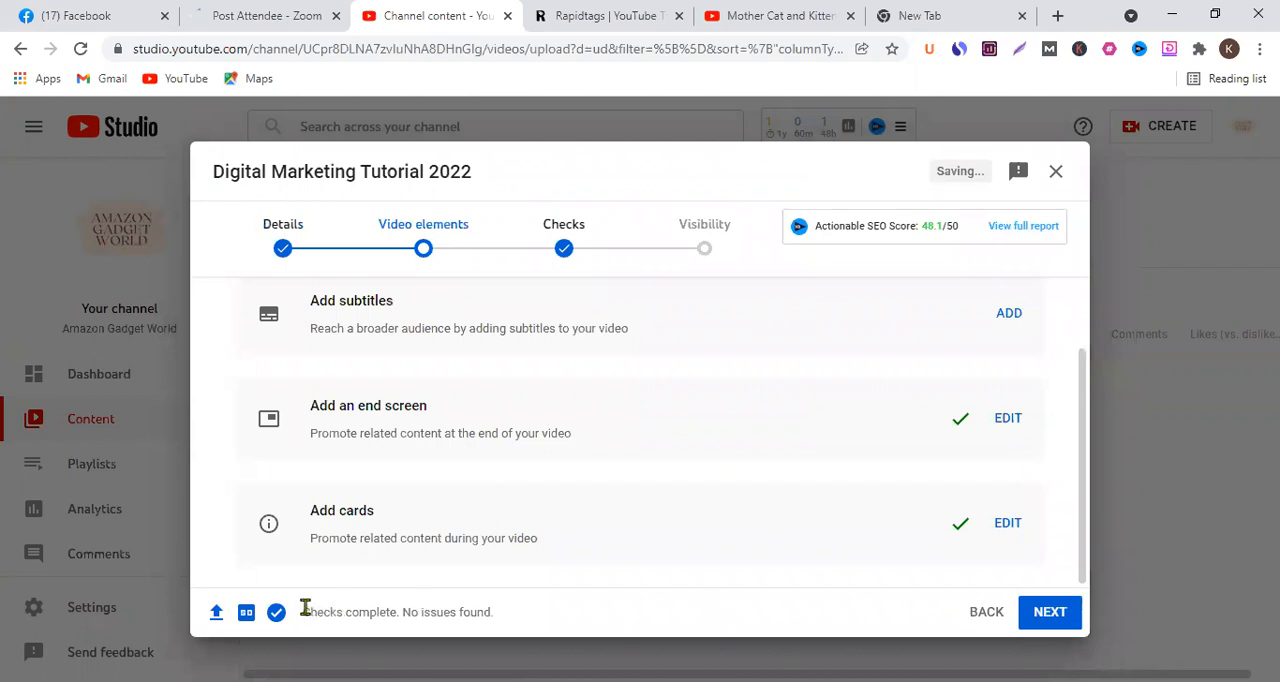
left_click_drag(305, 608, 456, 610)
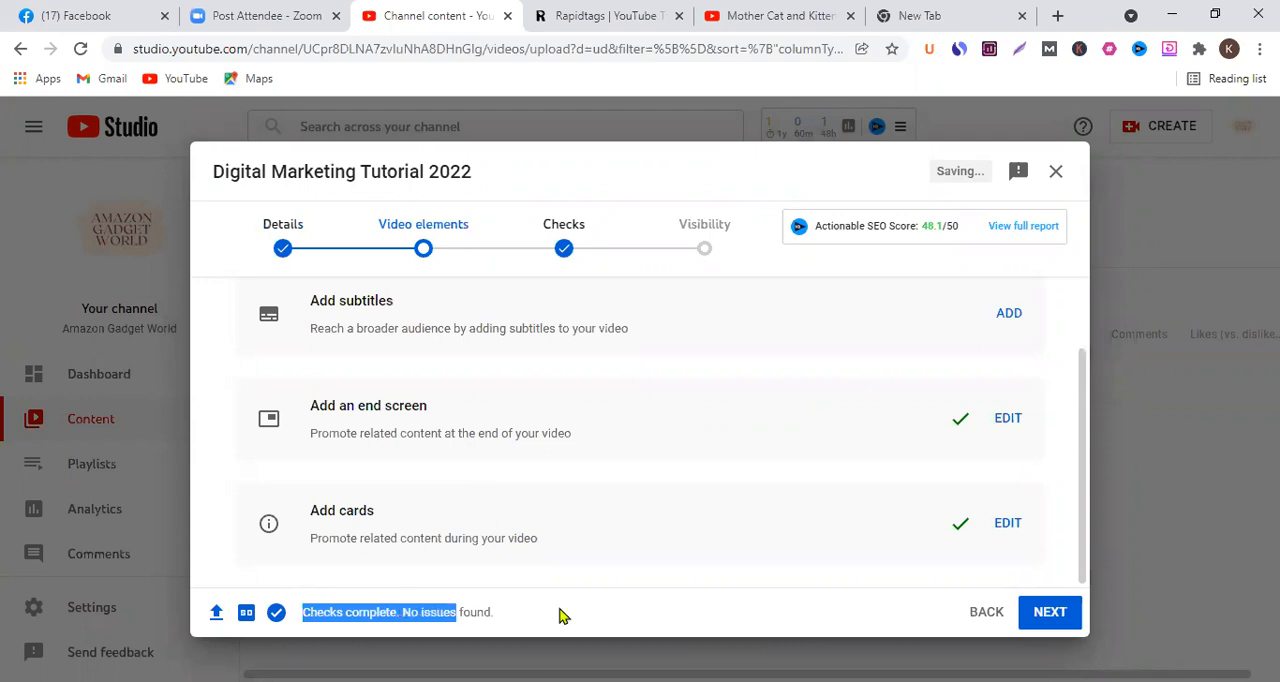
left_click(470, 566)
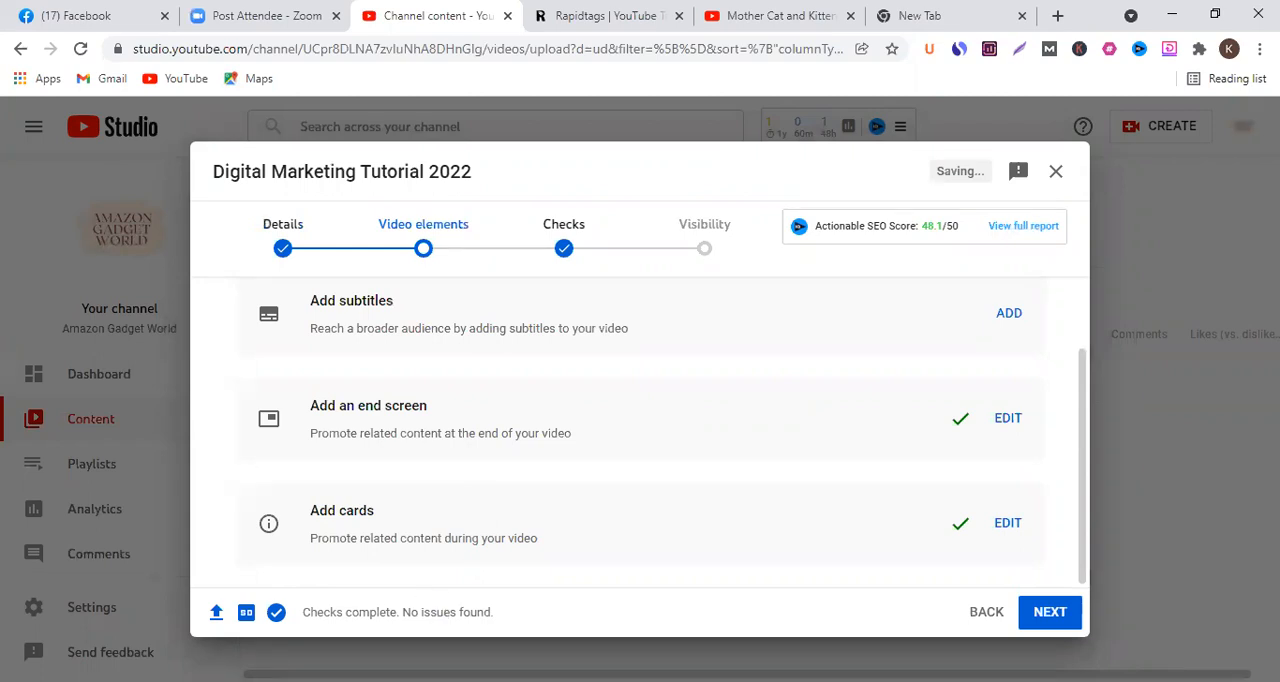
- Advance the upload to the Checks stage, read the copyright result and the reminder below it, and continue to Visibility
left_click(1063, 622)
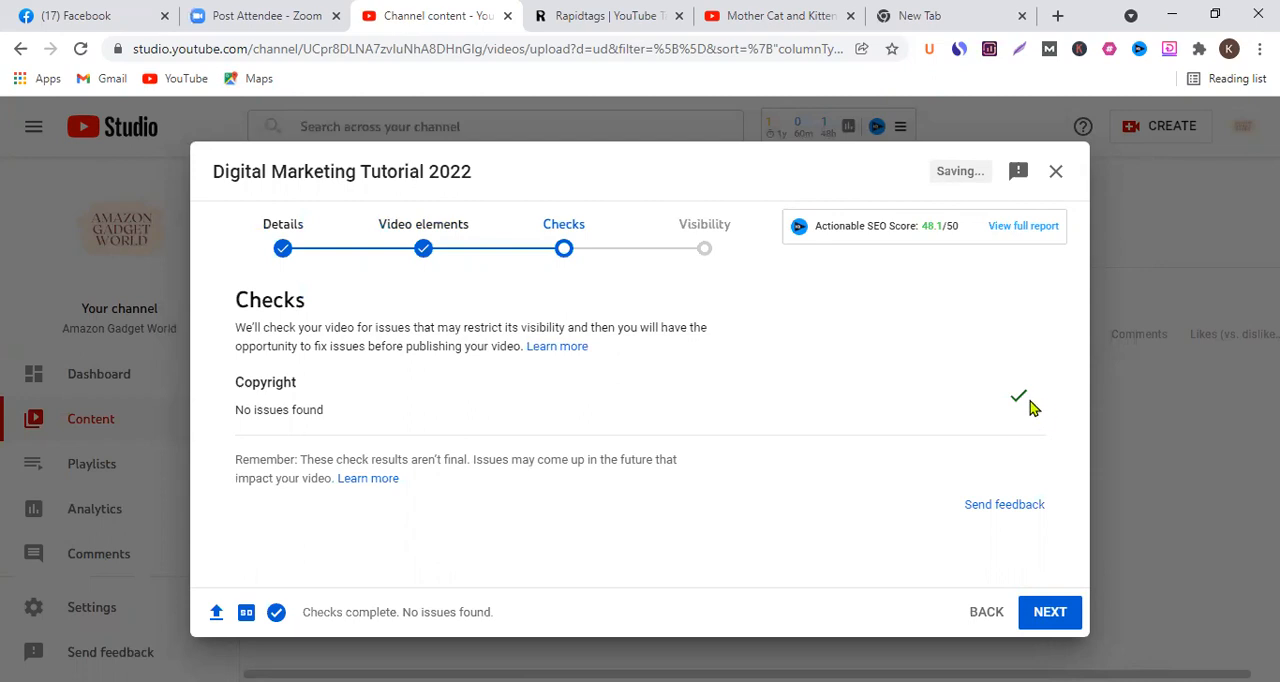
left_click_drag(237, 460, 373, 459)
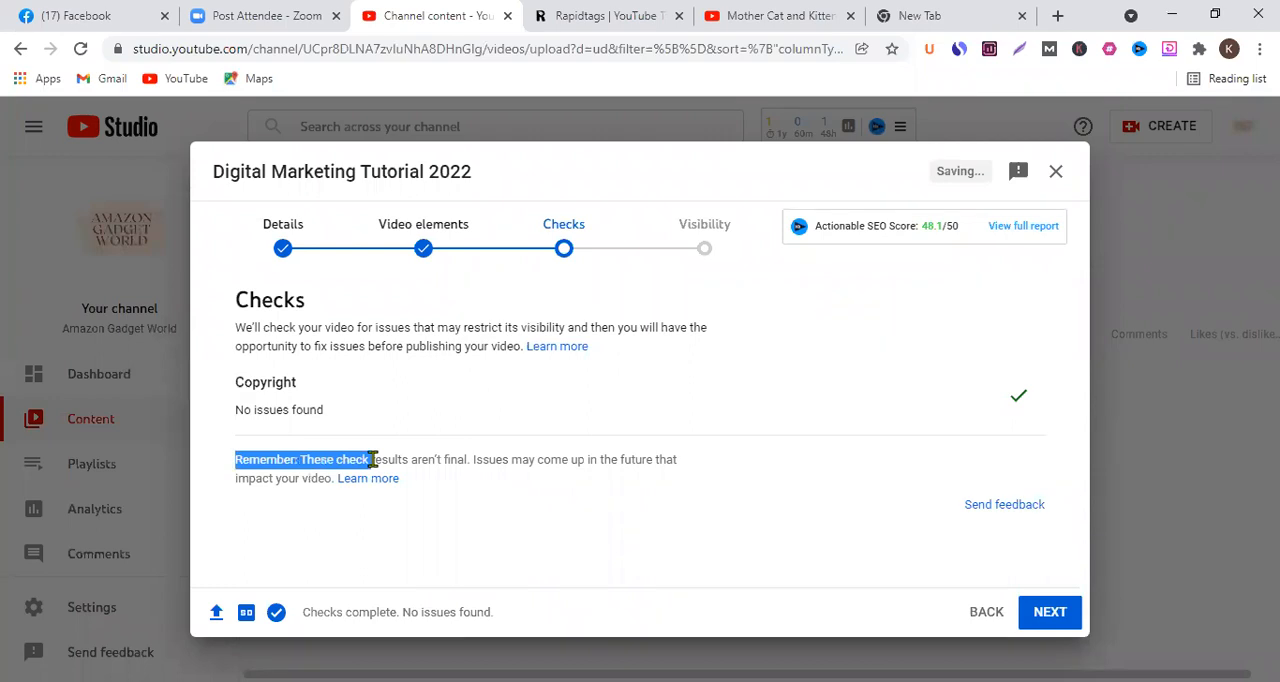
left_click(373, 459)
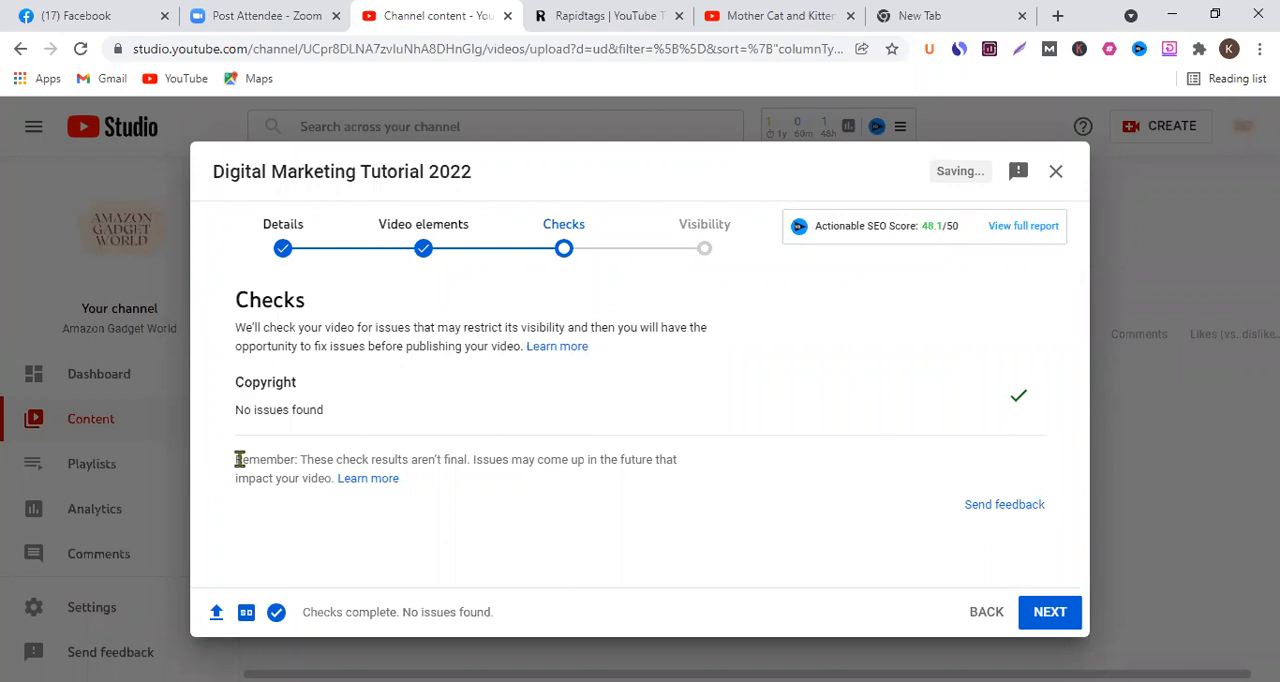
left_click_drag(238, 459, 603, 494)
left_click(527, 425)
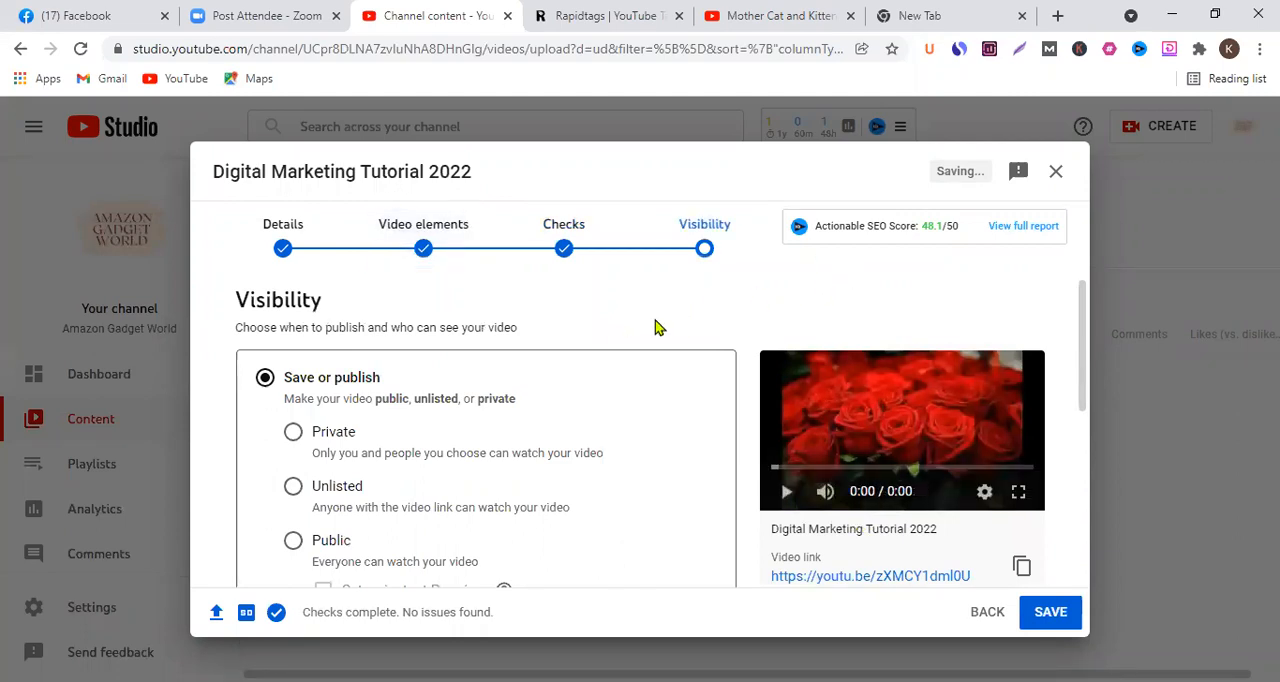
- Set the video's visibility to Public and copy its video link
scroll(600, 335, "down", 1)
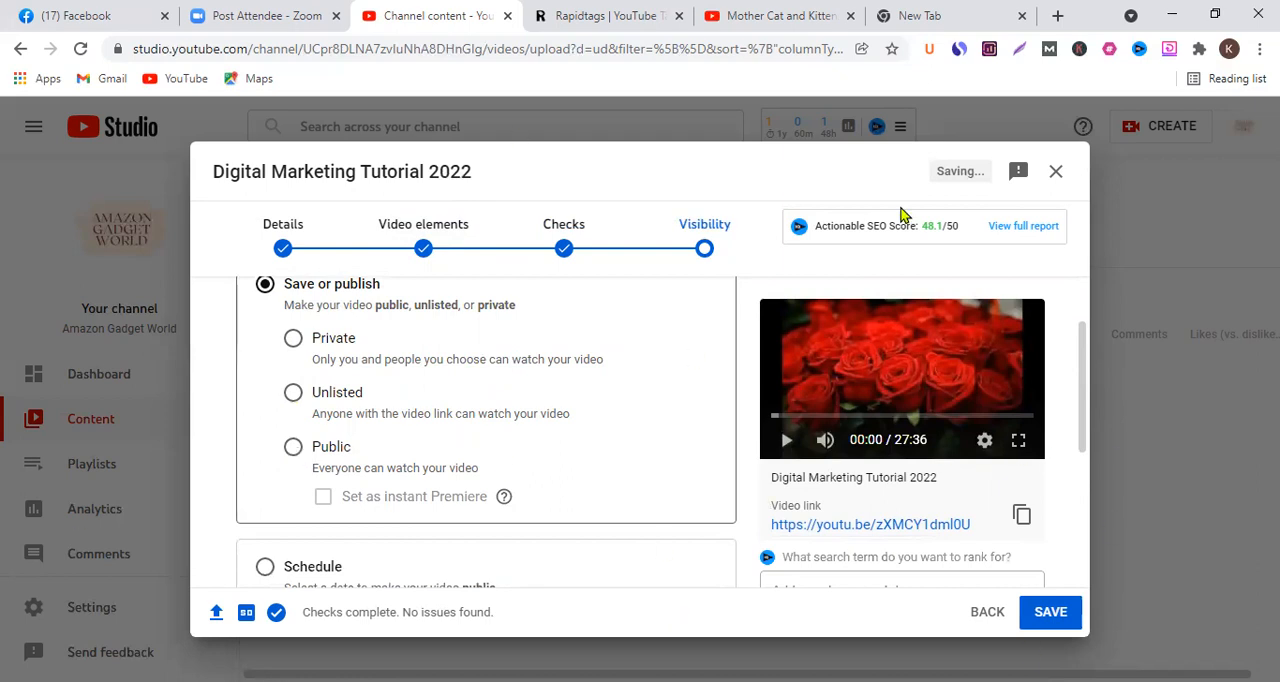
left_click(293, 446)
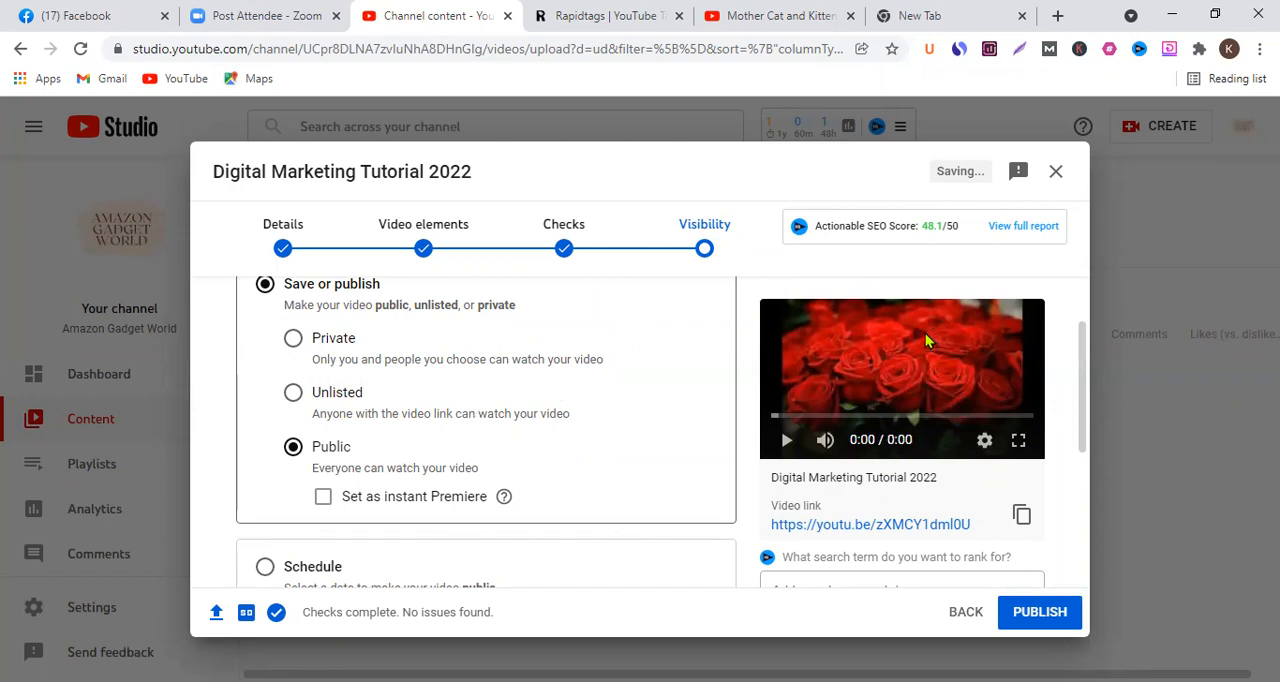
left_click(1021, 515)
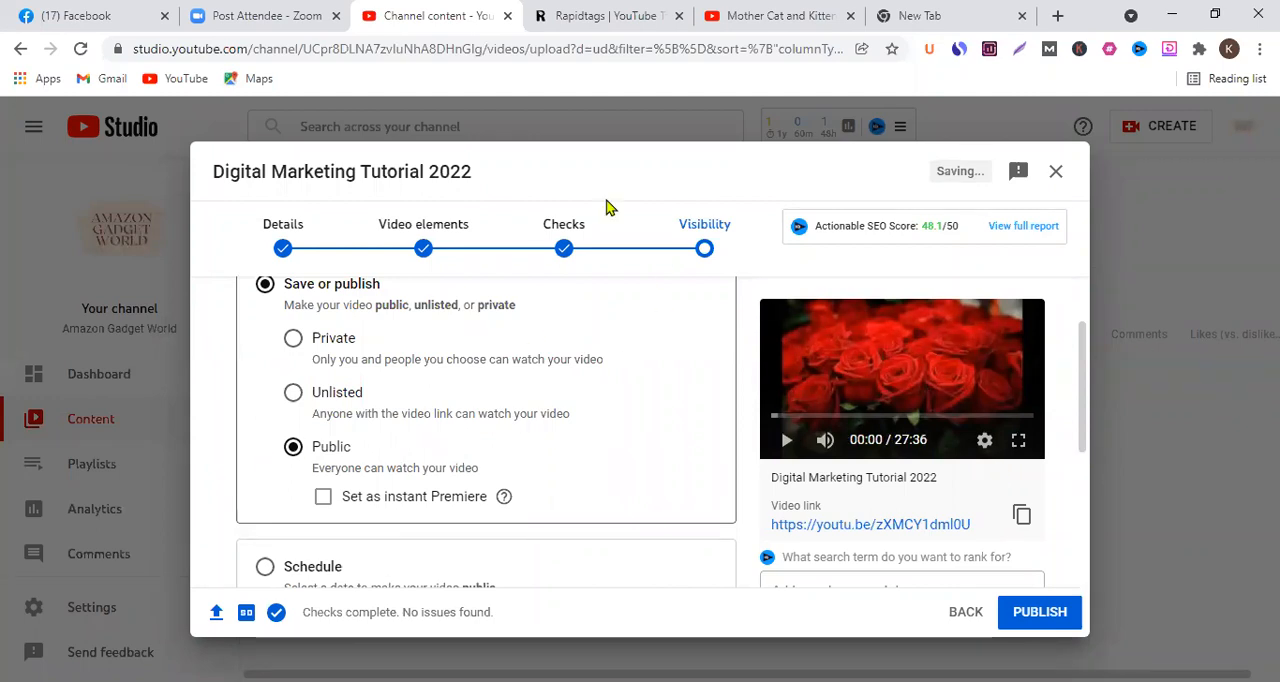
- Try the Schedule option for the video and inspect its publish date calendar, time and Premiere settings
scroll(534, 400, "down", 1)
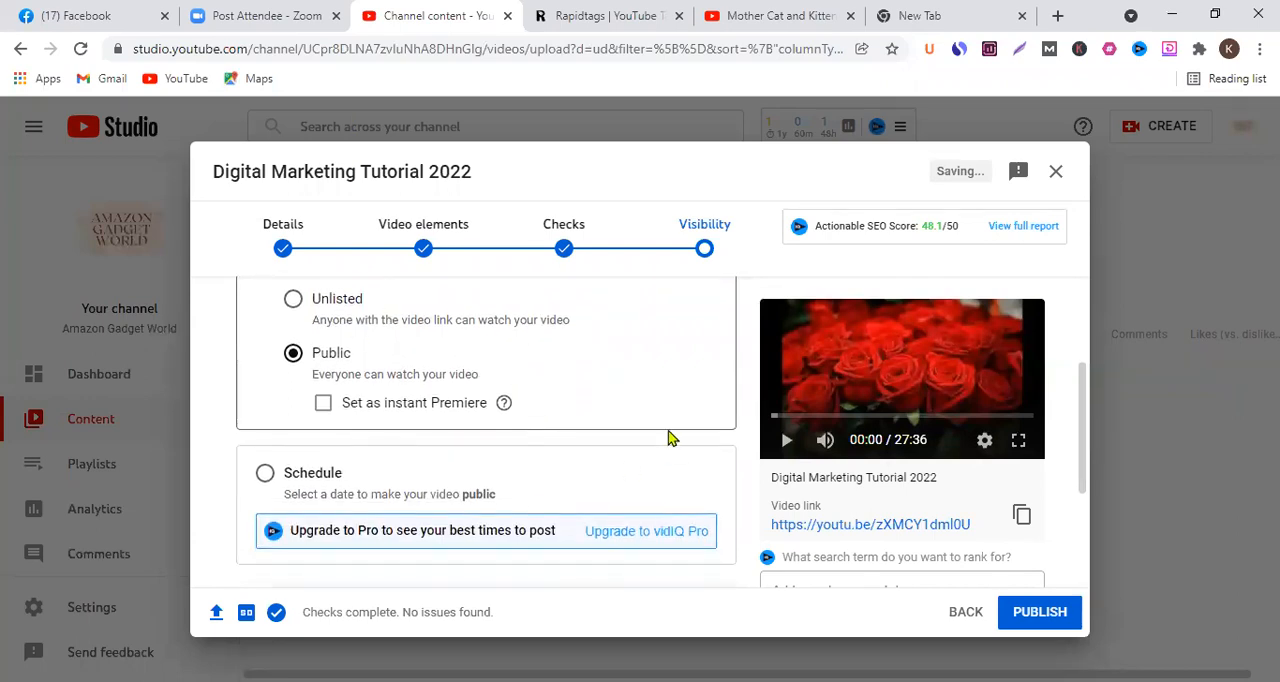
scroll(449, 395, "down", 1)
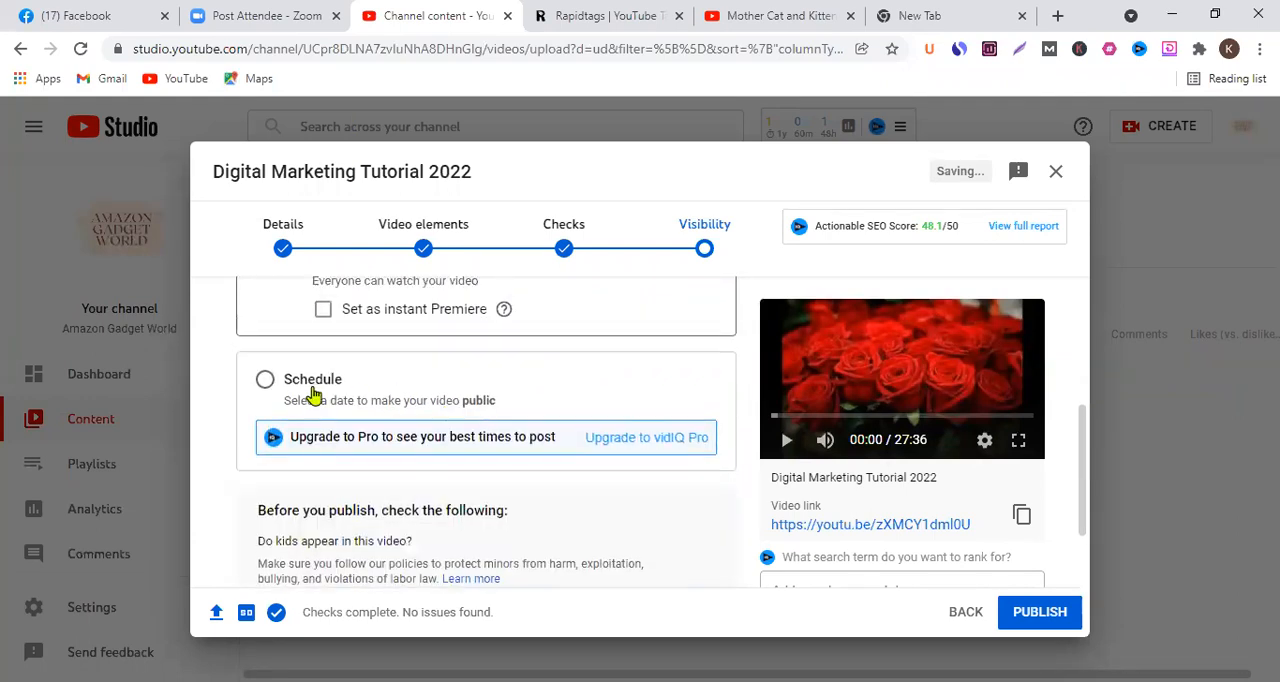
left_click(313, 384)
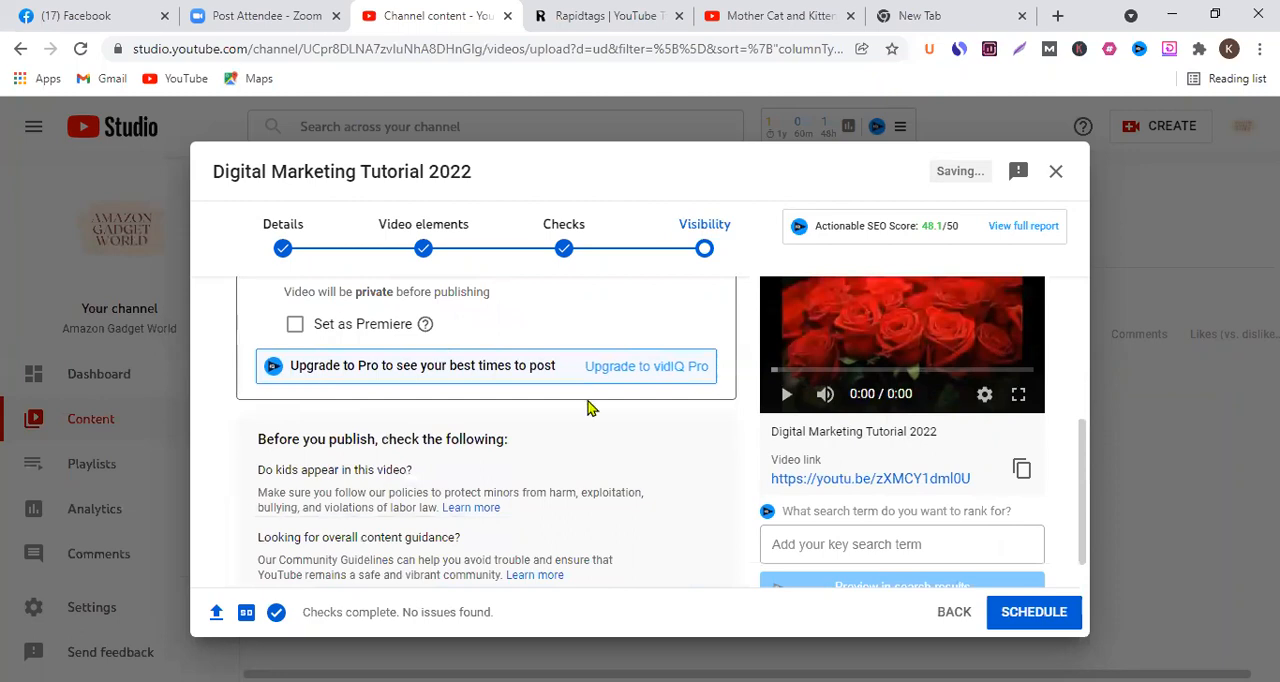
scroll(591, 405, "up", 1)
scroll(491, 372, "up", 1)
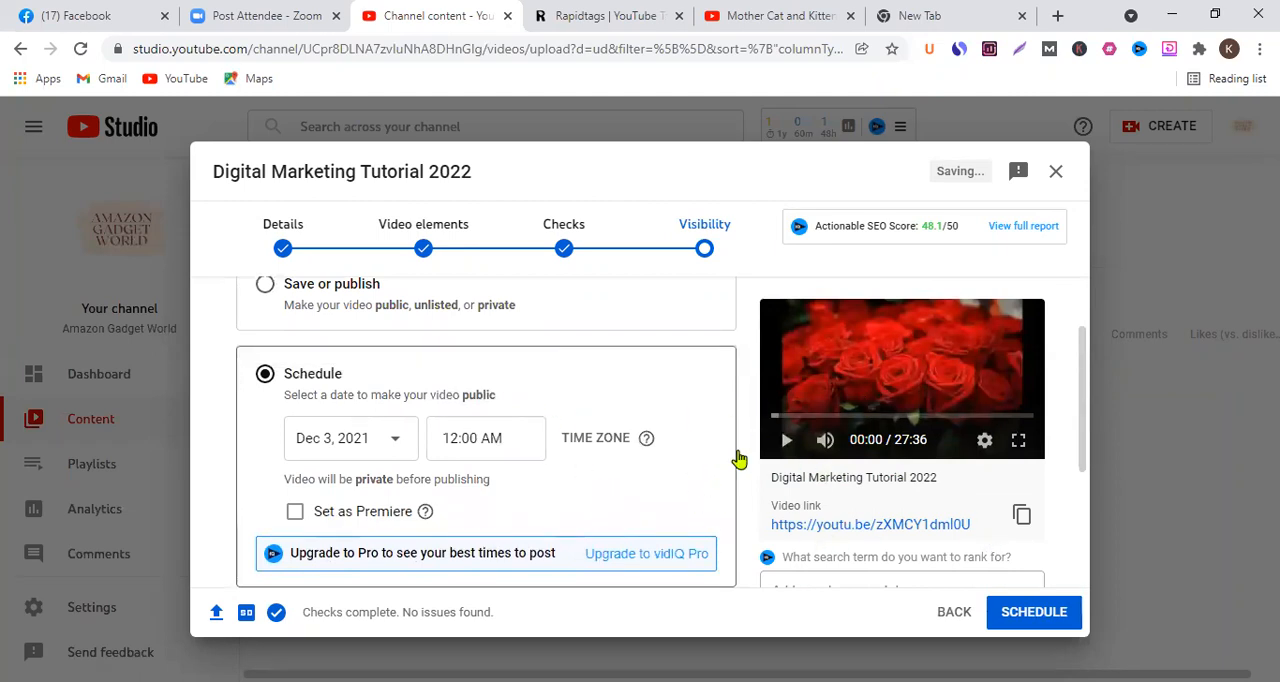
left_click(519, 438)
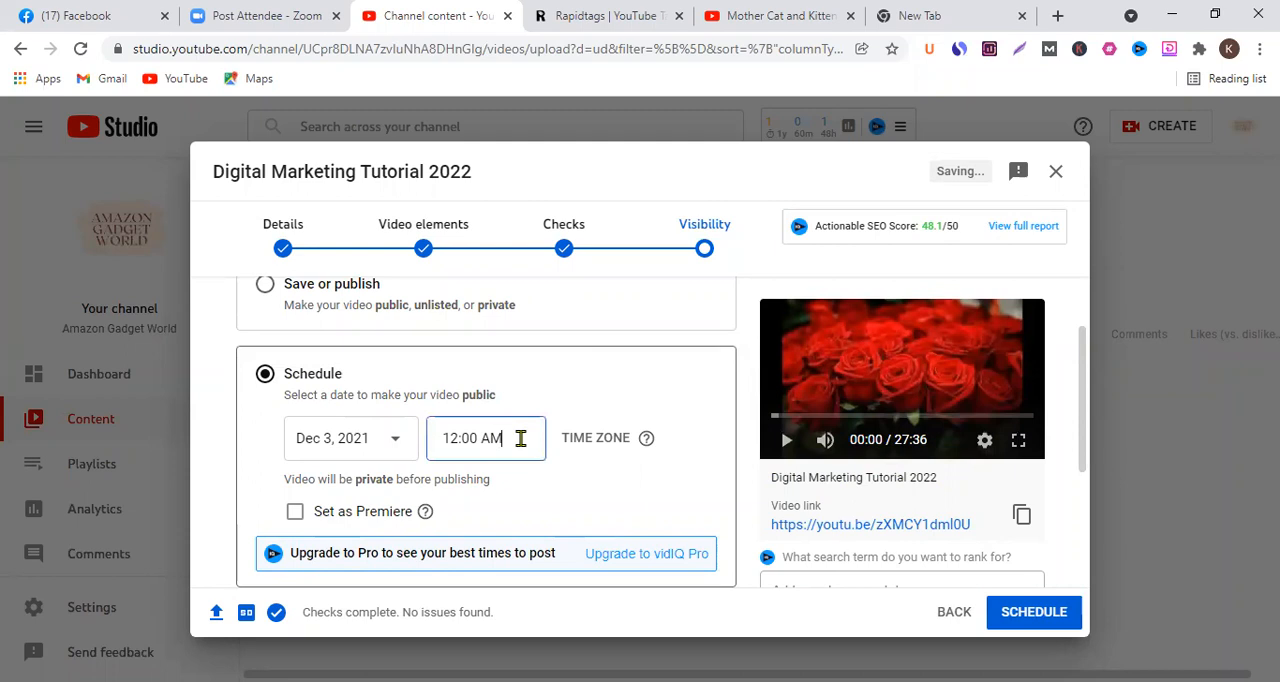
left_click(660, 388)
left_click(413, 443)
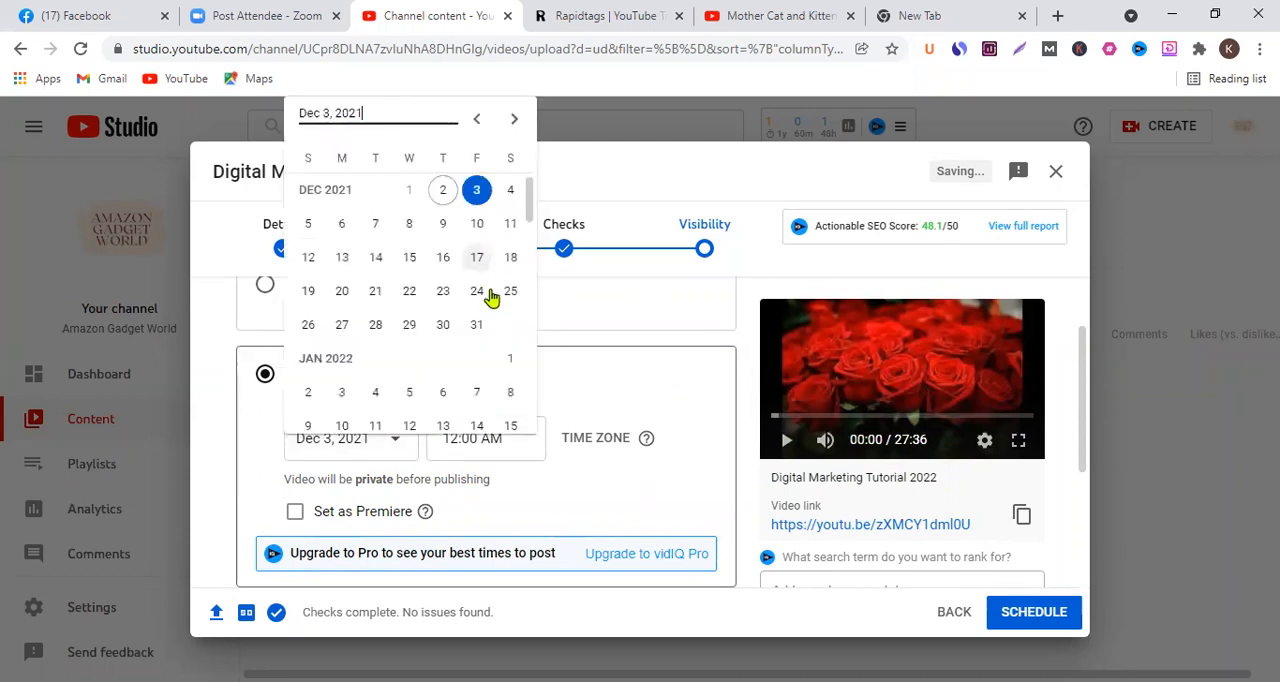
left_click(745, 378)
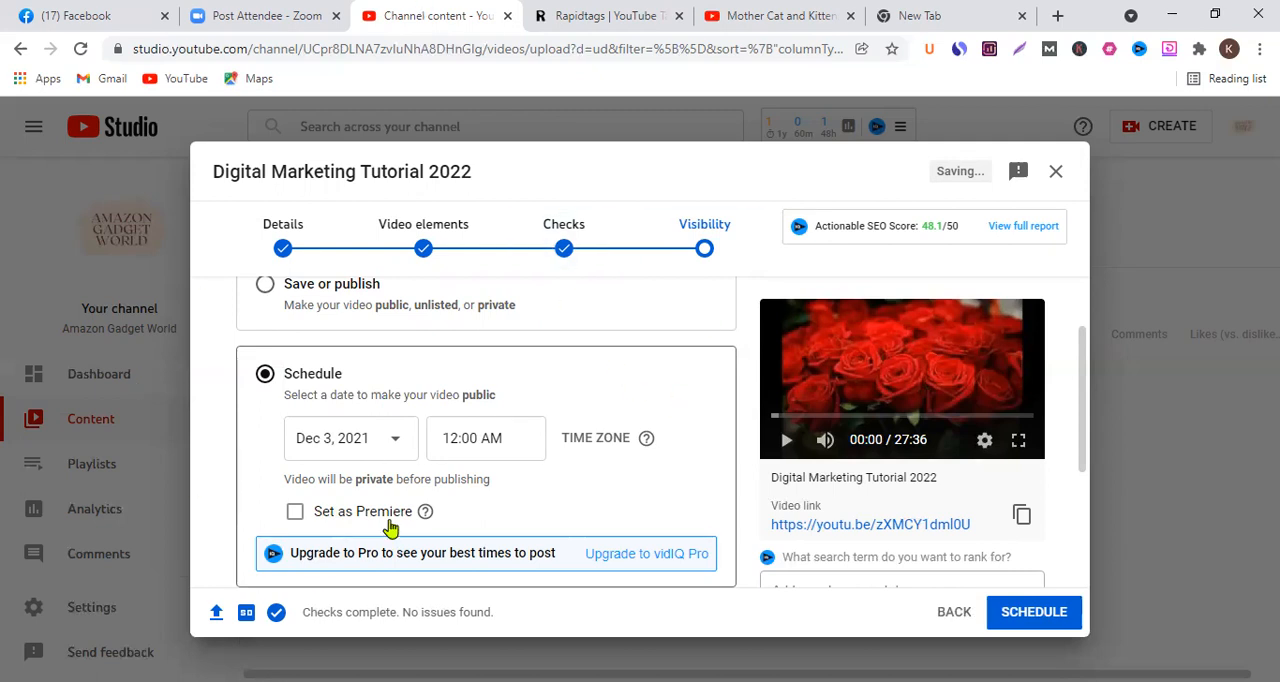
scroll(640, 290, "down", 3)
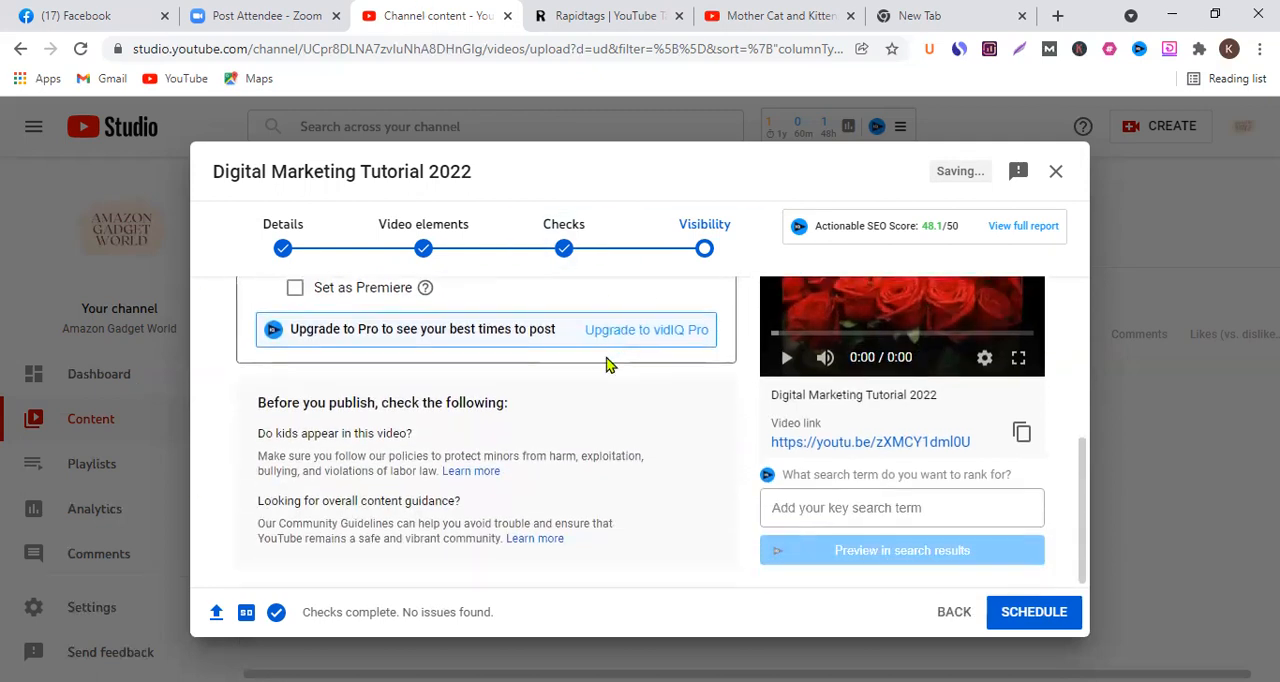
- Switch the visibility back to Save or publish with Public selected and publish the video
scroll(588, 396, "up", 5)
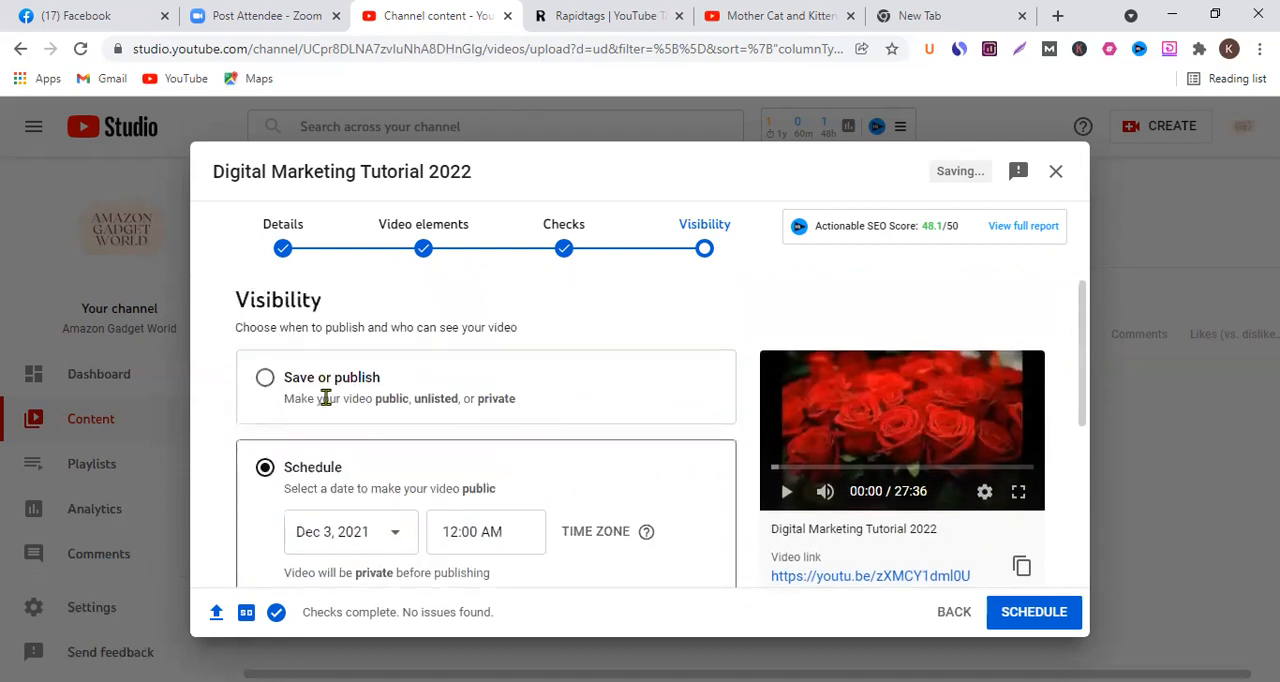
left_click(263, 378)
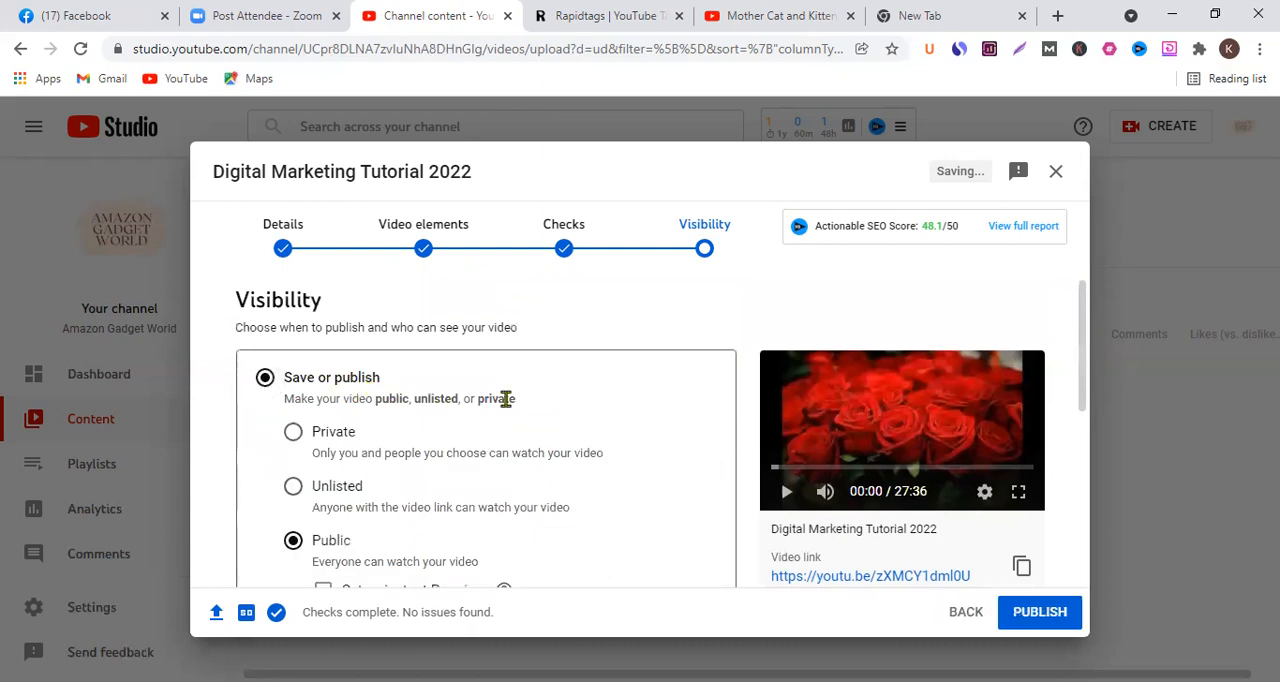
scroll(506, 400, "down", 5)
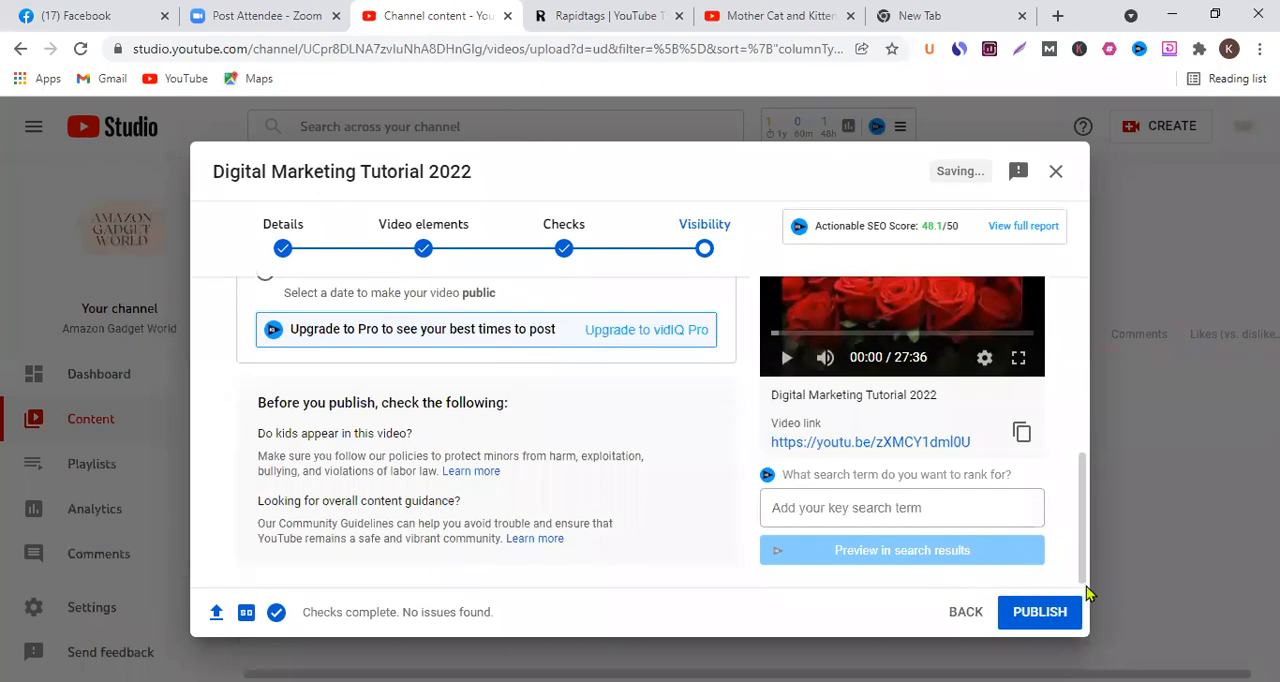
scroll(1017, 585, "up", 3)
scroll(1017, 585, "up", 2)
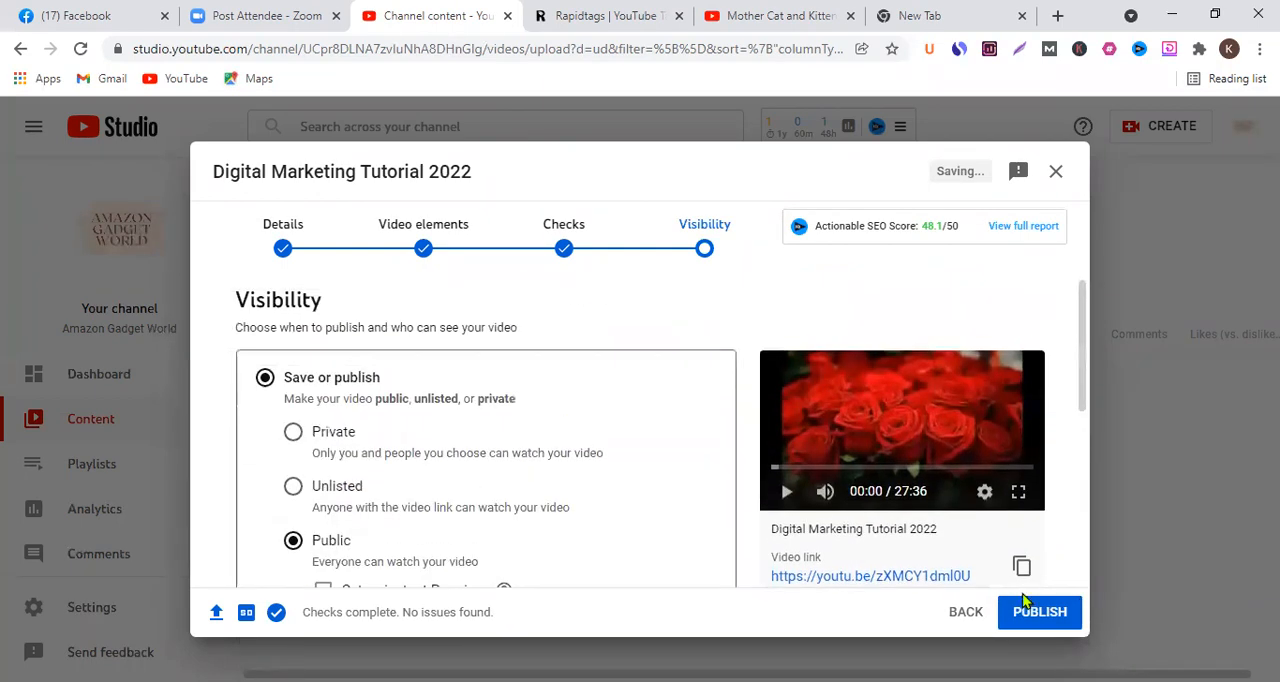
left_click(1008, 612)
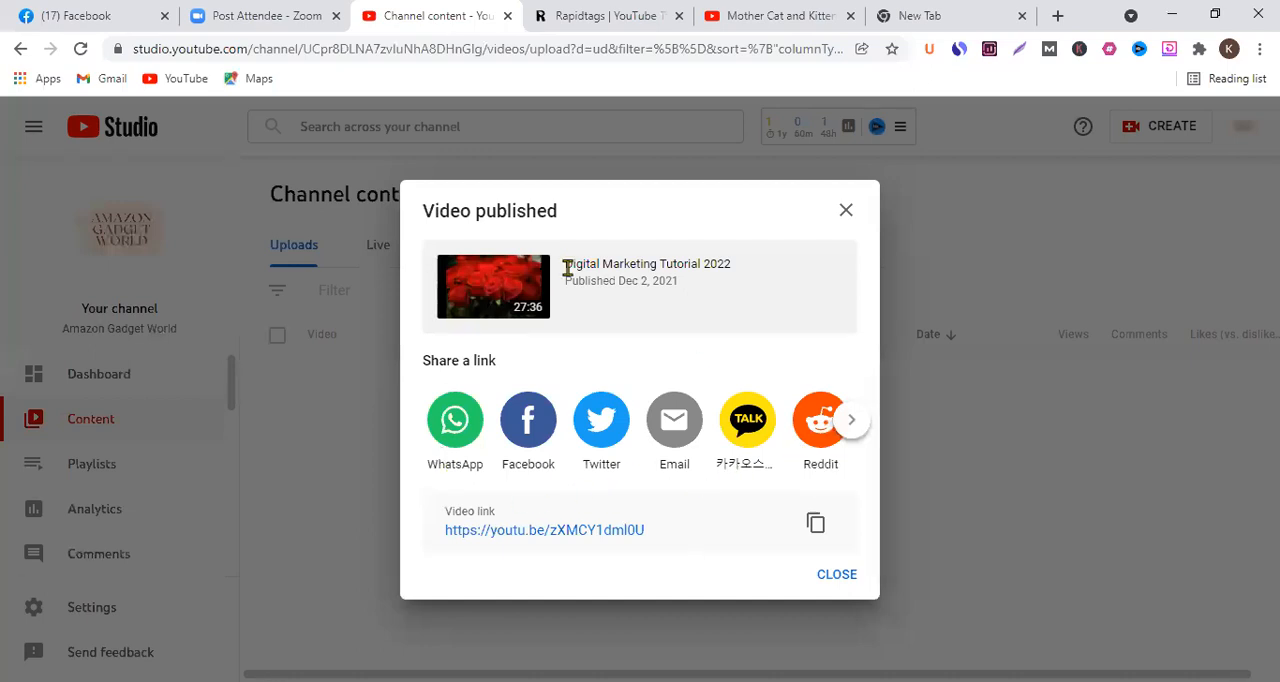
- Browse the remaining sharing options, copy the published video's link, and close the confirmation
left_click(855, 425)
left_click(855, 425)
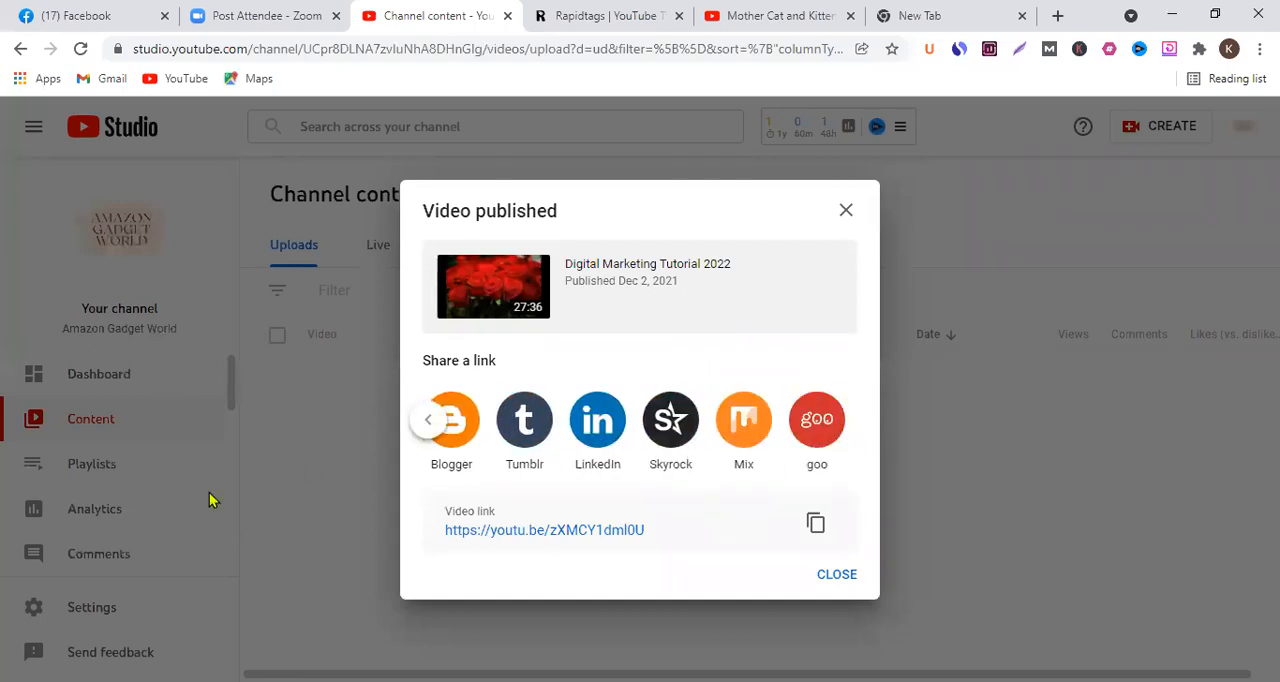
left_click(813, 525)
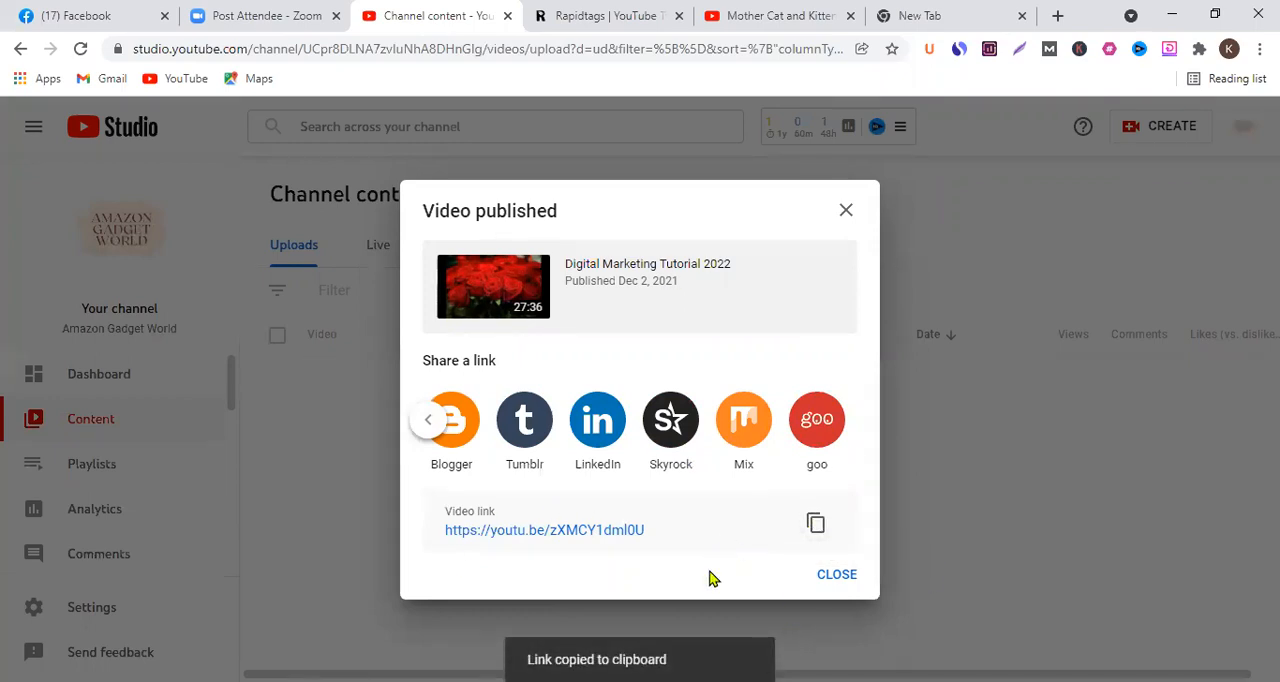
left_click(838, 577)
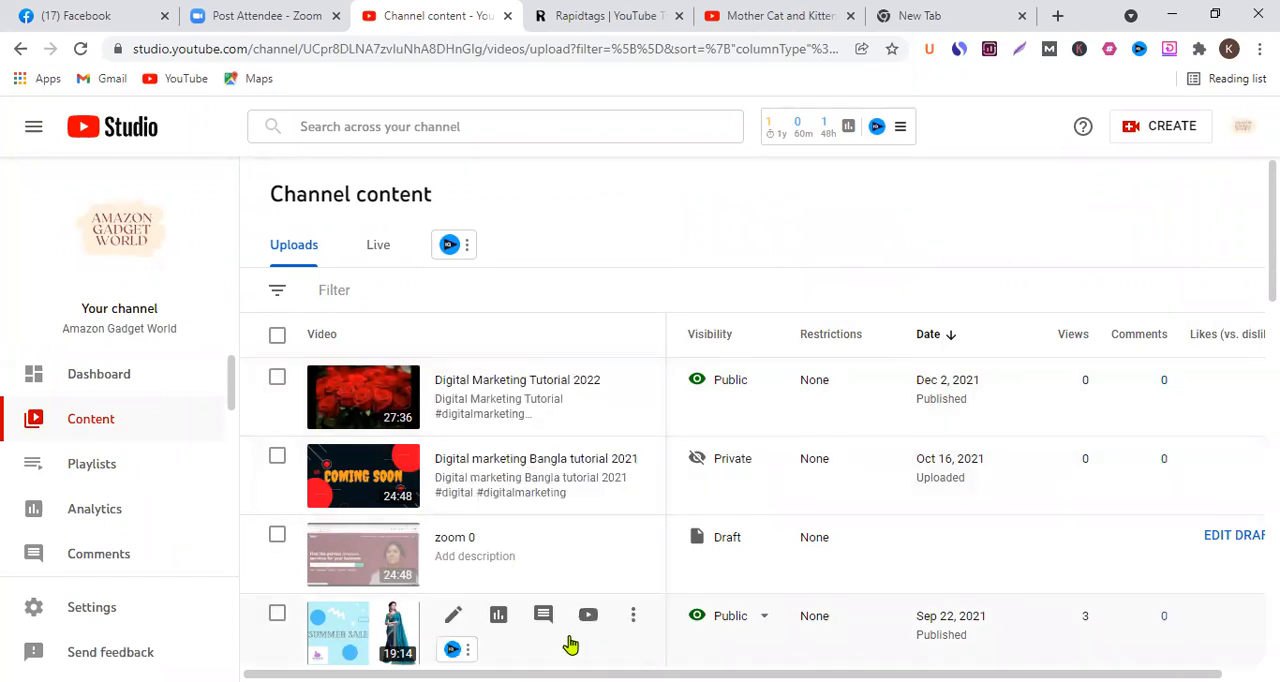
- Review the uploads list's columns and older videos, and check the visibility options of Digital Marketing Tutorial 2022
left_click_drag(568, 674, 612, 674)
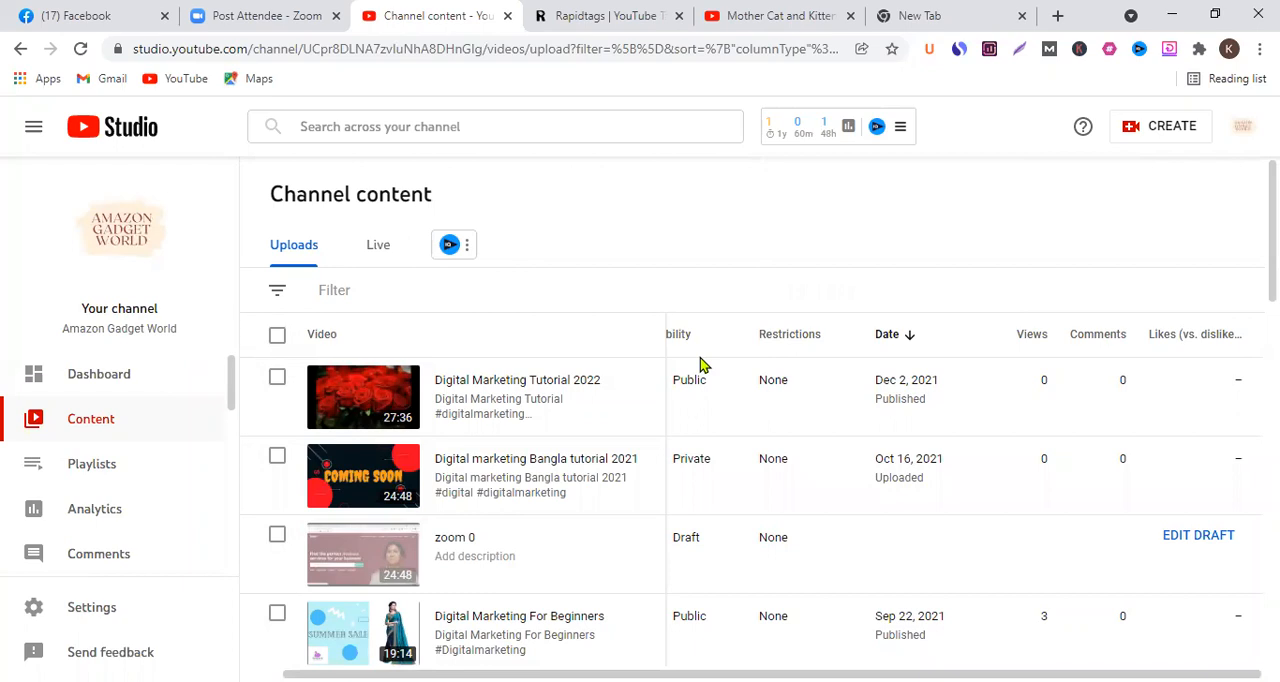
scroll(755, 485, "down", 8)
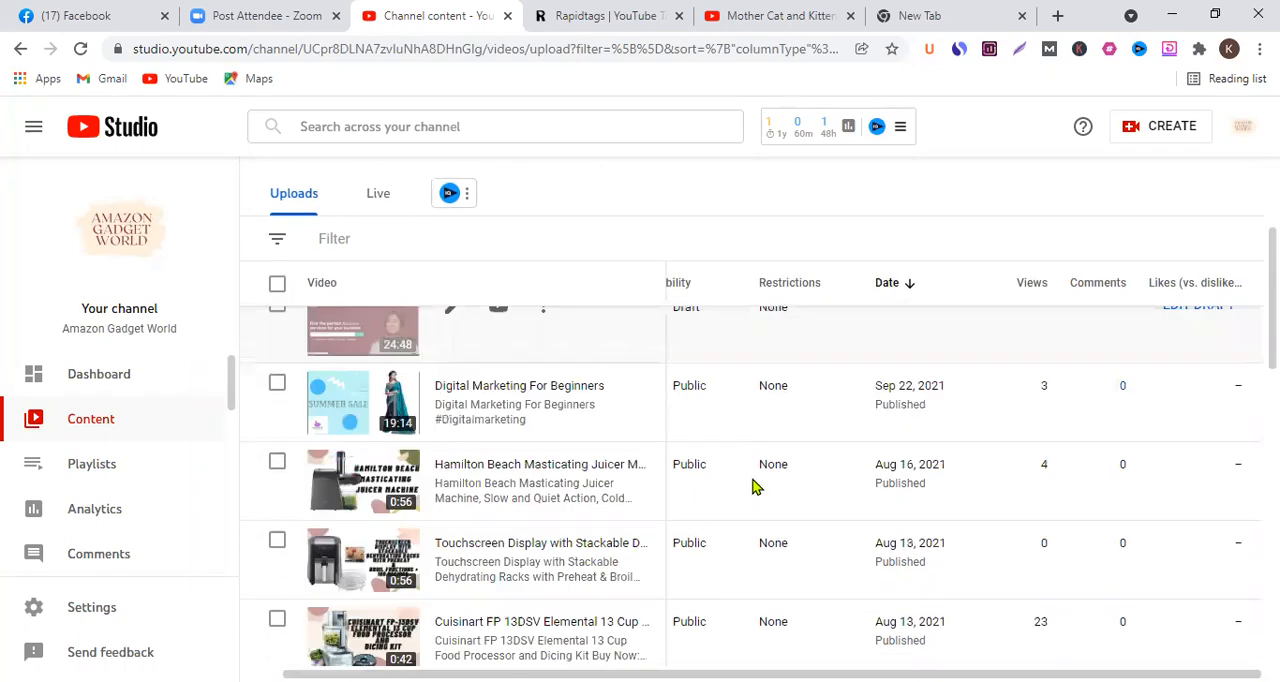
scroll(755, 485, "up", 10)
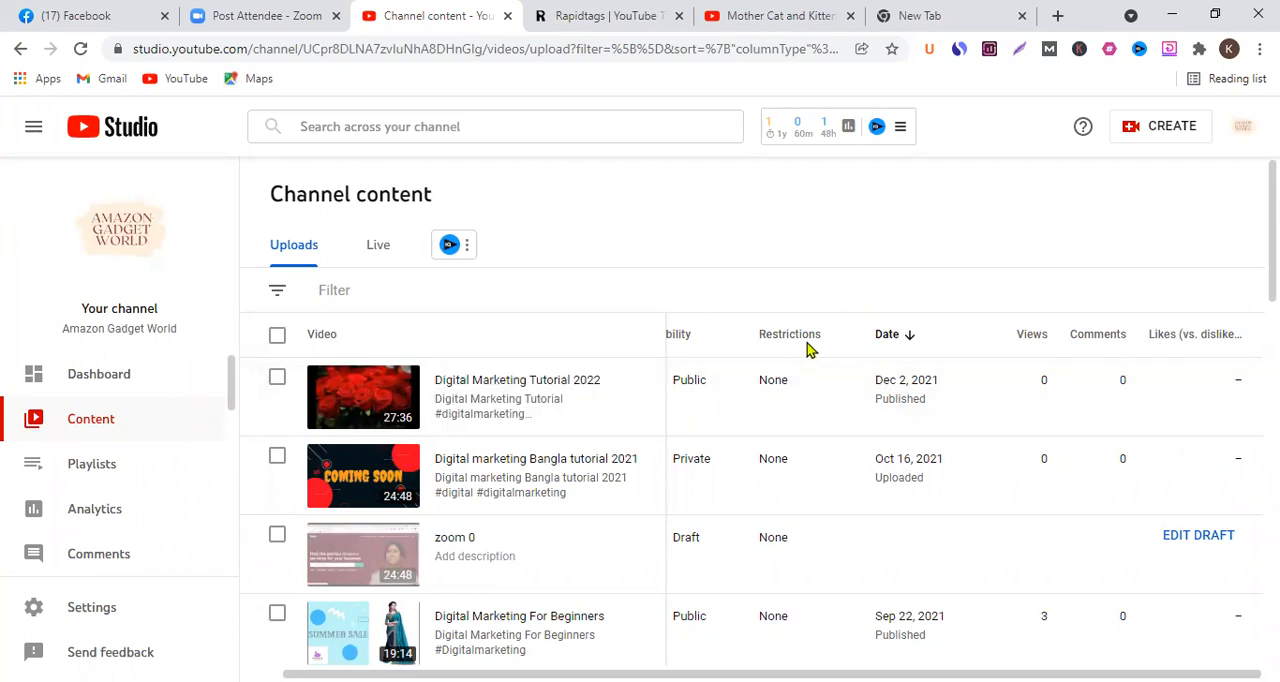
mouse_move(810, 348)
left_click_drag(812, 675, 812, 240)
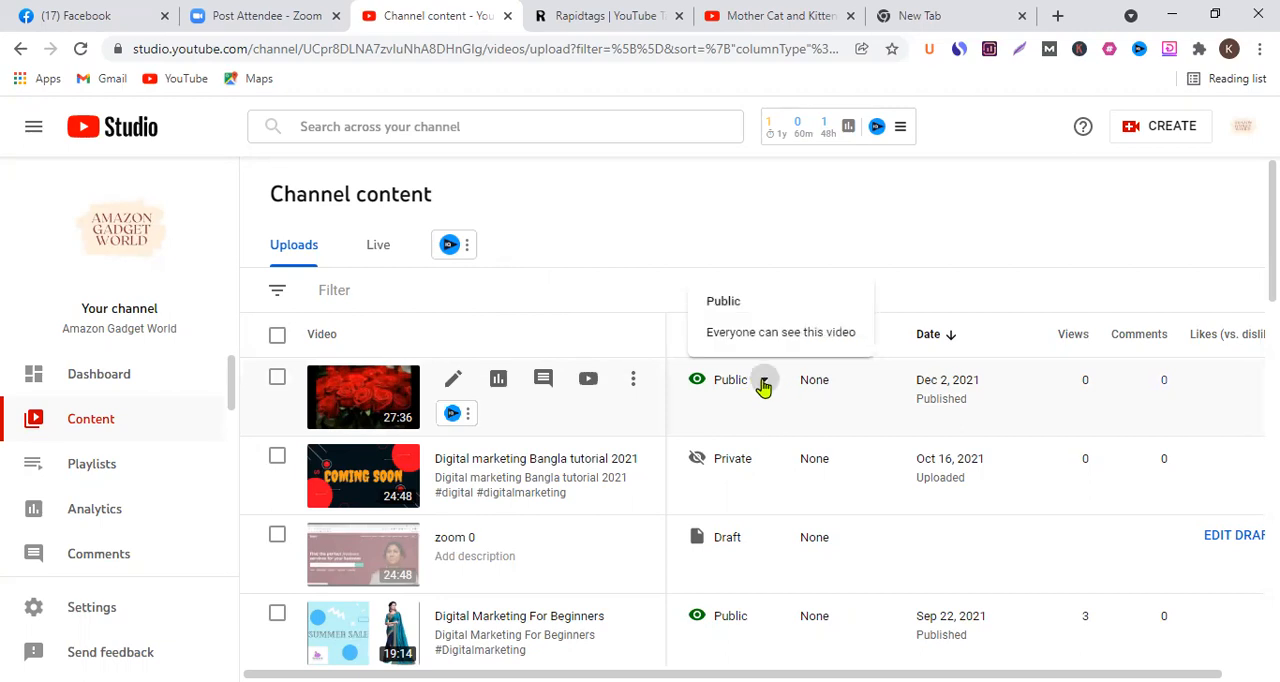
left_click(760, 383)
left_click(784, 241)
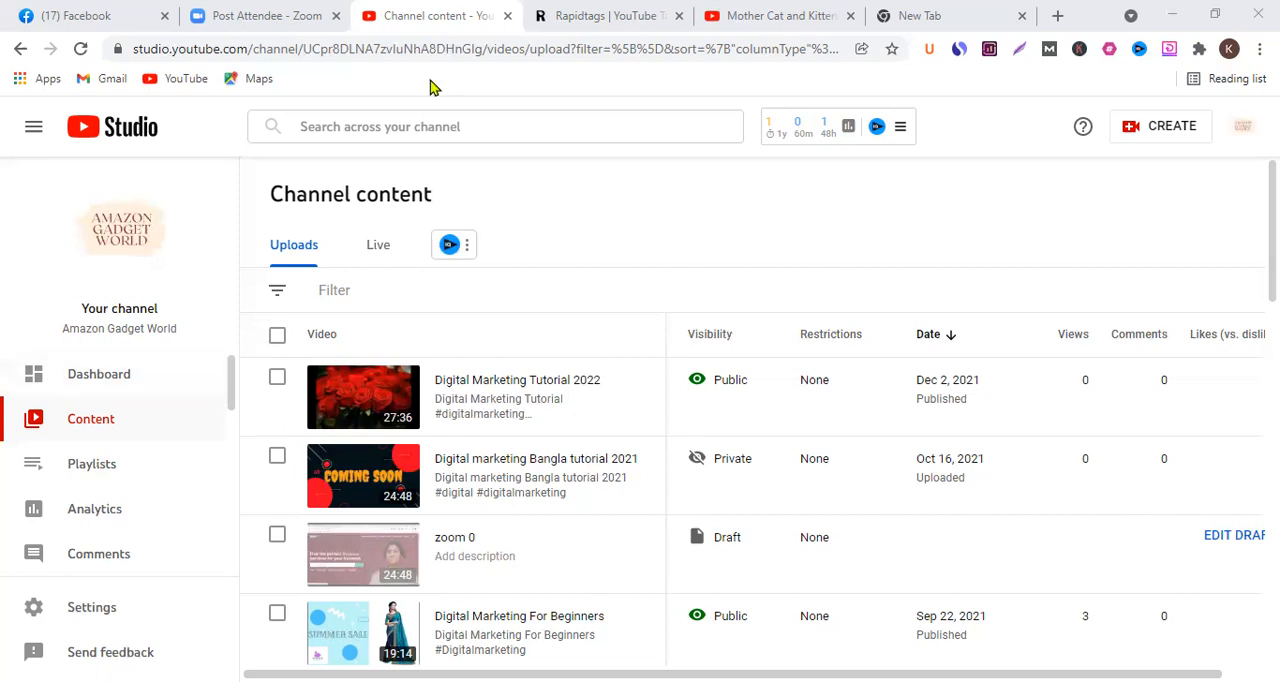
- Look through the Studio navigation entries, including the vidIQ tools, and open the channel dashboard
scroll(38, 385, "down", 1)
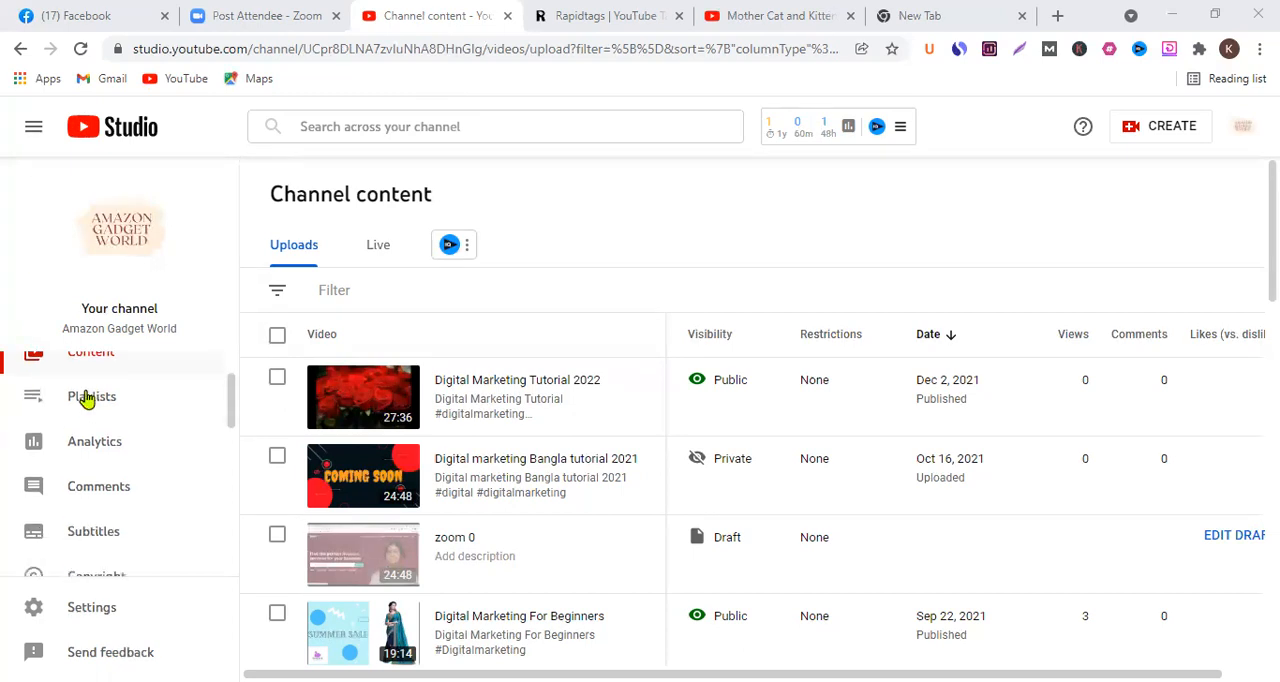
scroll(200, 402, "down", 2)
scroll(171, 425, "up", 3)
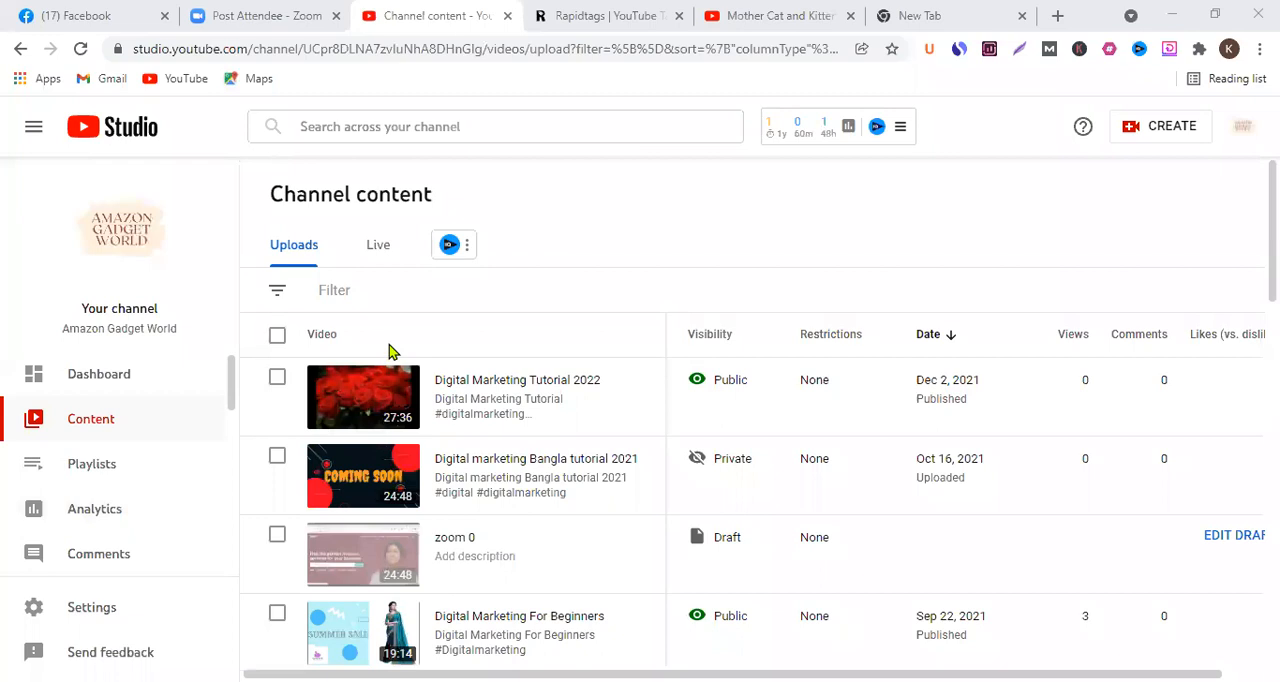
scroll(360, 330, "down", 1)
scroll(177, 445, "down", 5)
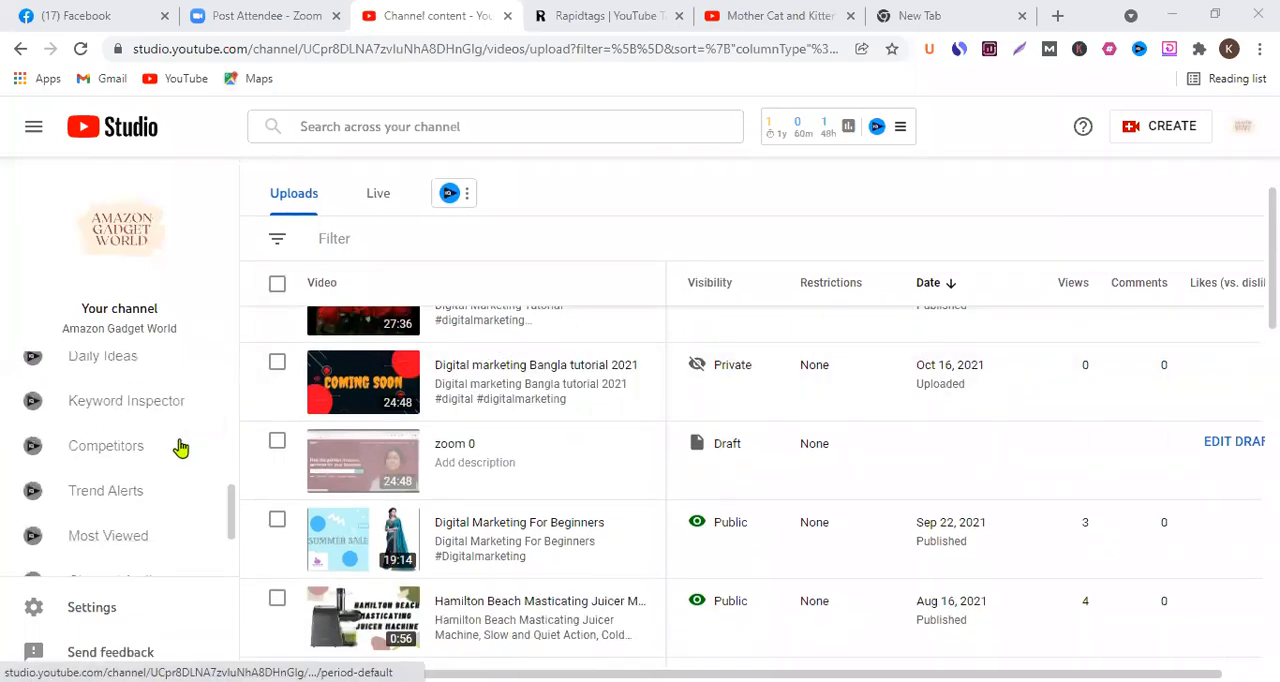
scroll(180, 449, "down", 2)
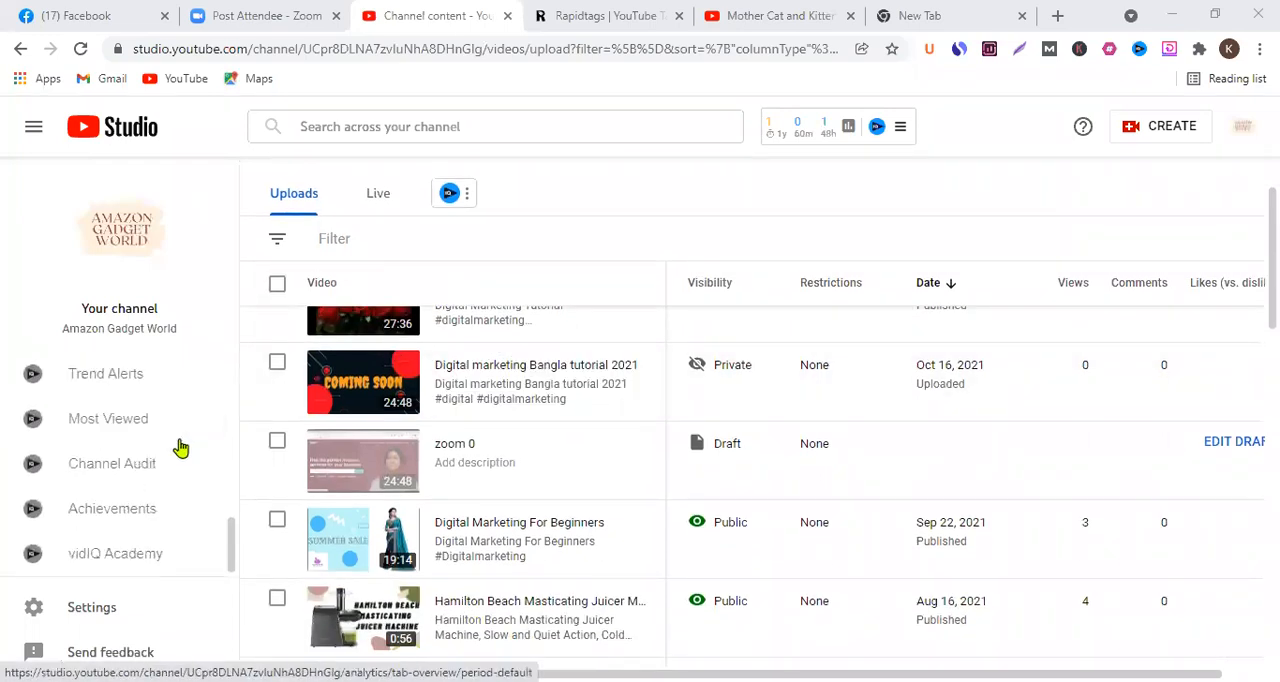
scroll(180, 449, "up", 4)
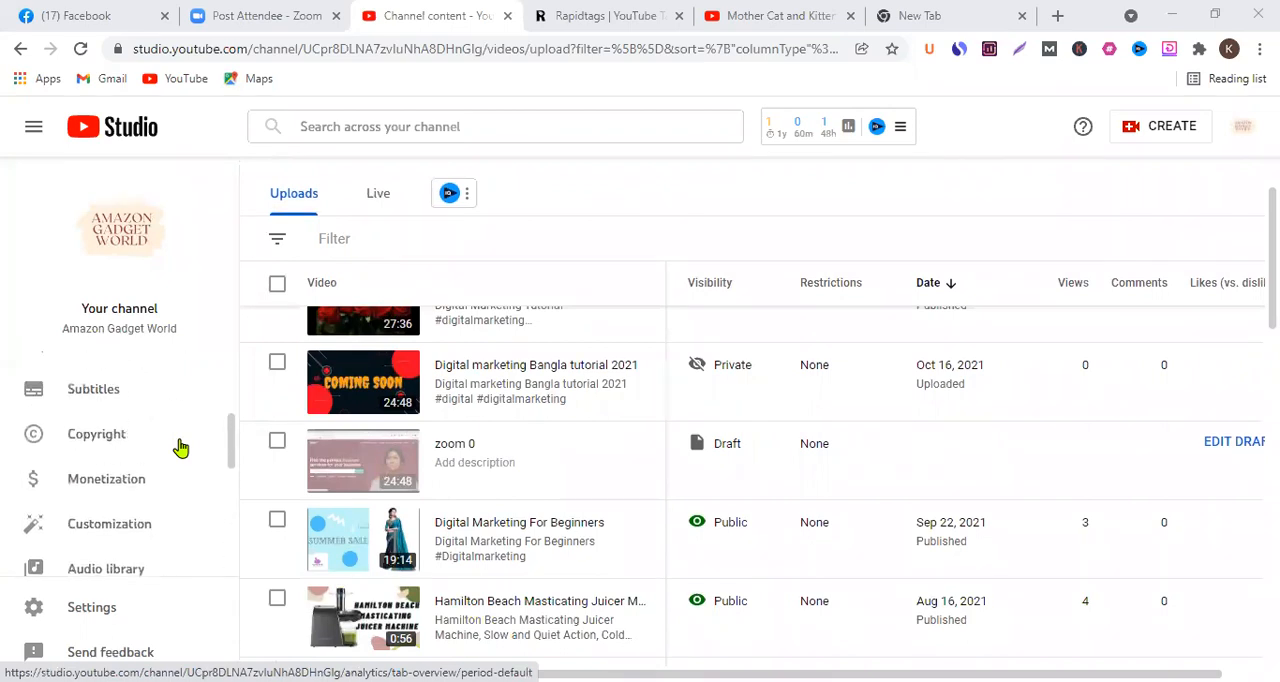
scroll(180, 449, "up", 3)
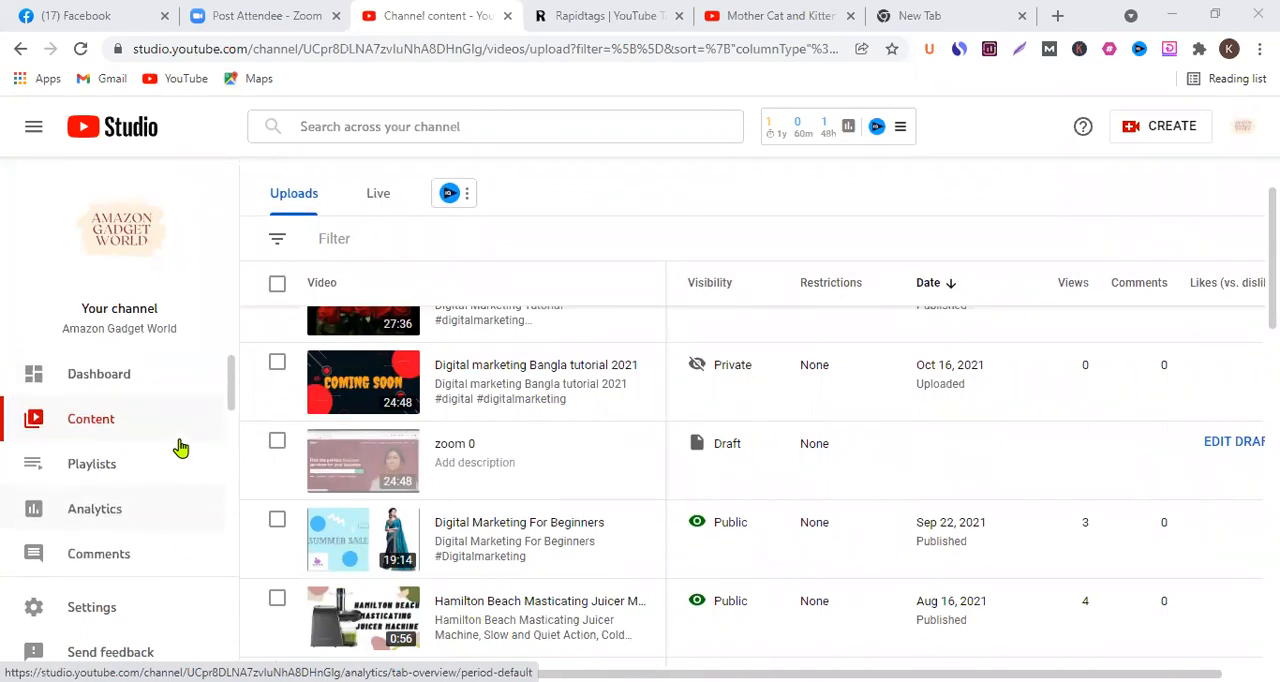
left_click(169, 372)
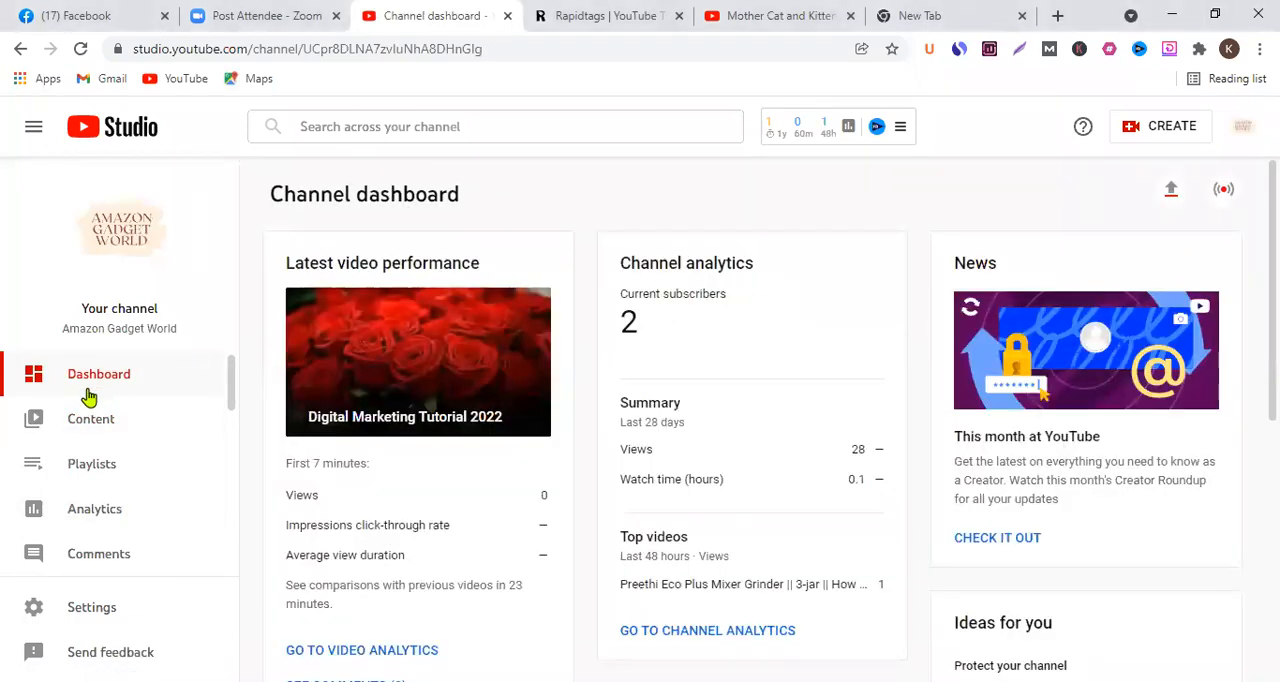
- Open the Audio library and look over its list of free music tracks
scroll(80, 405, "down", 2)
scroll(80, 405, "down", 4)
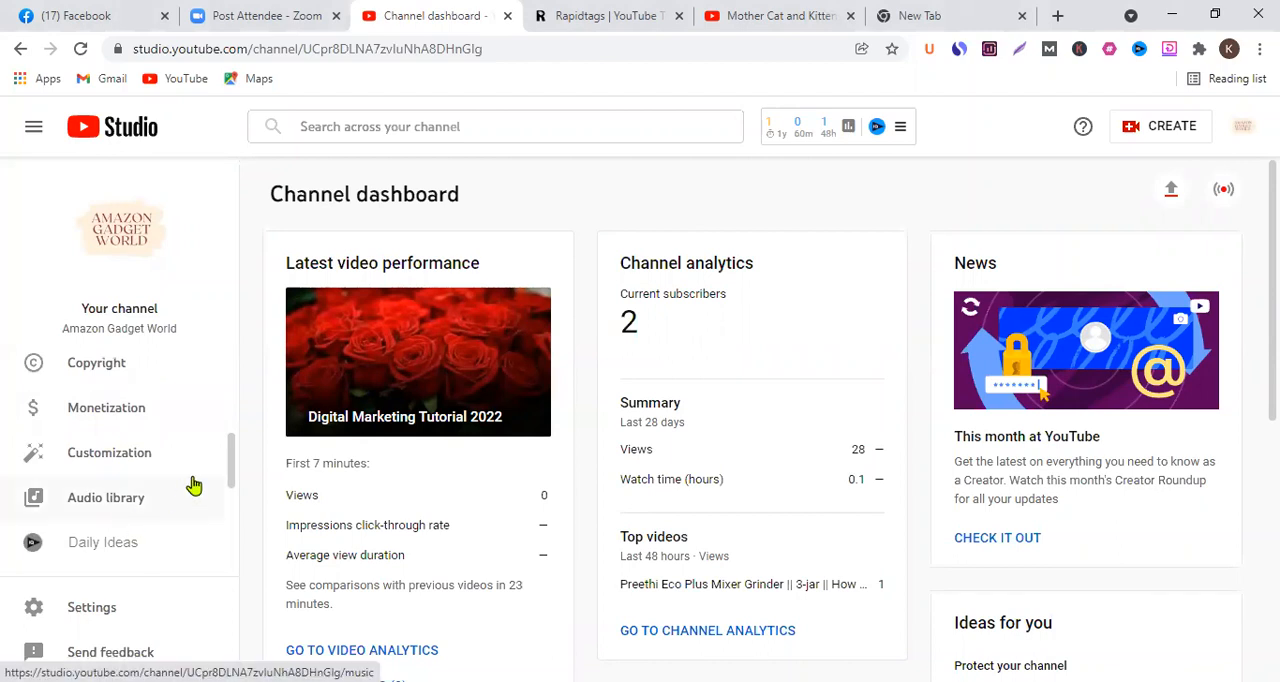
left_click(118, 506)
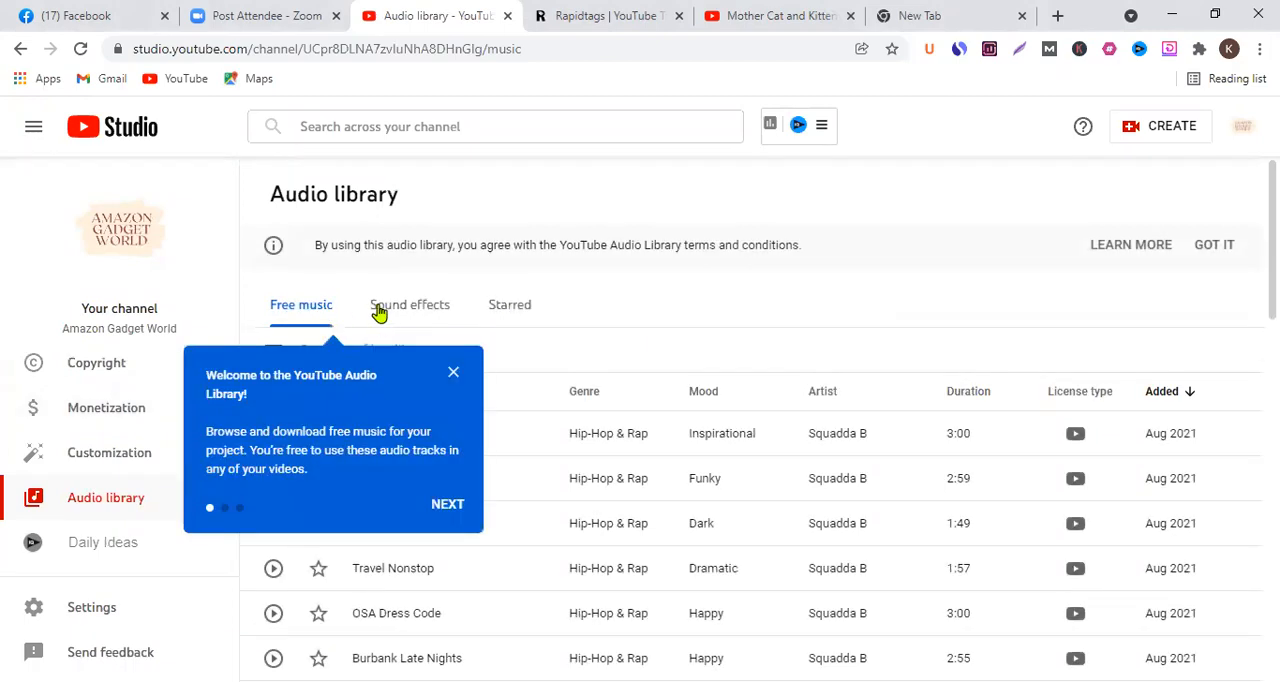
scroll(491, 297, "down", 2)
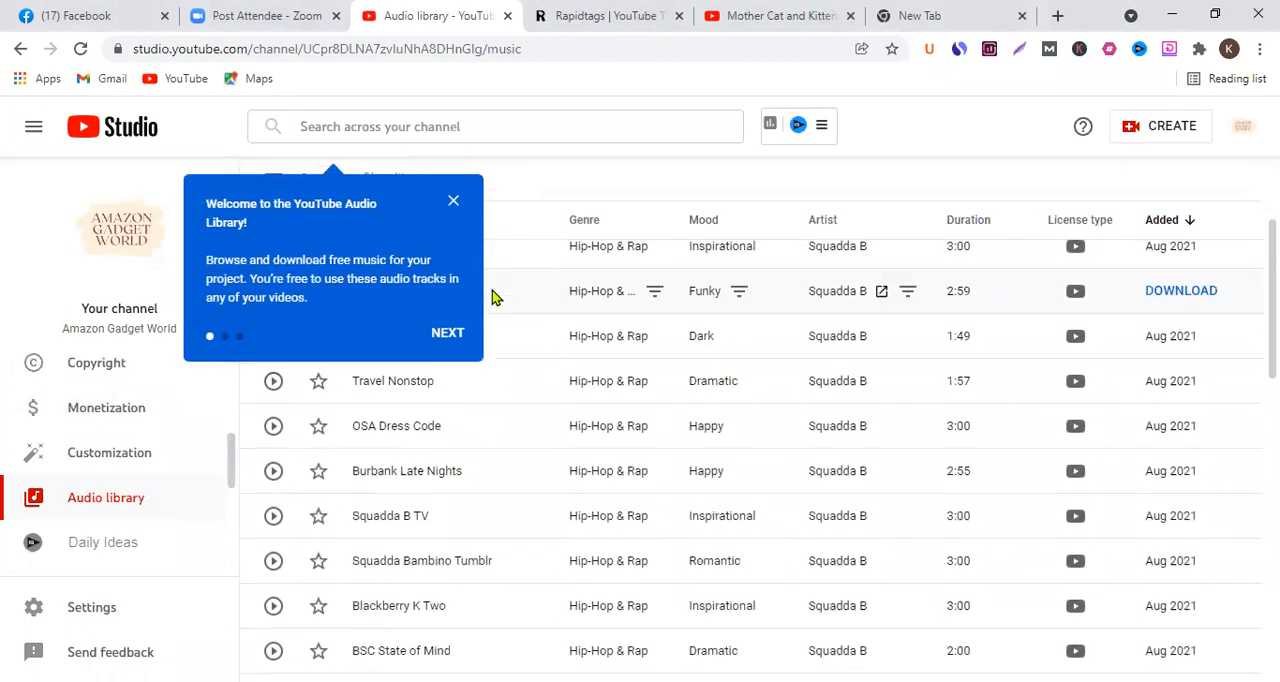
scroll(655, 405, "down", 1)
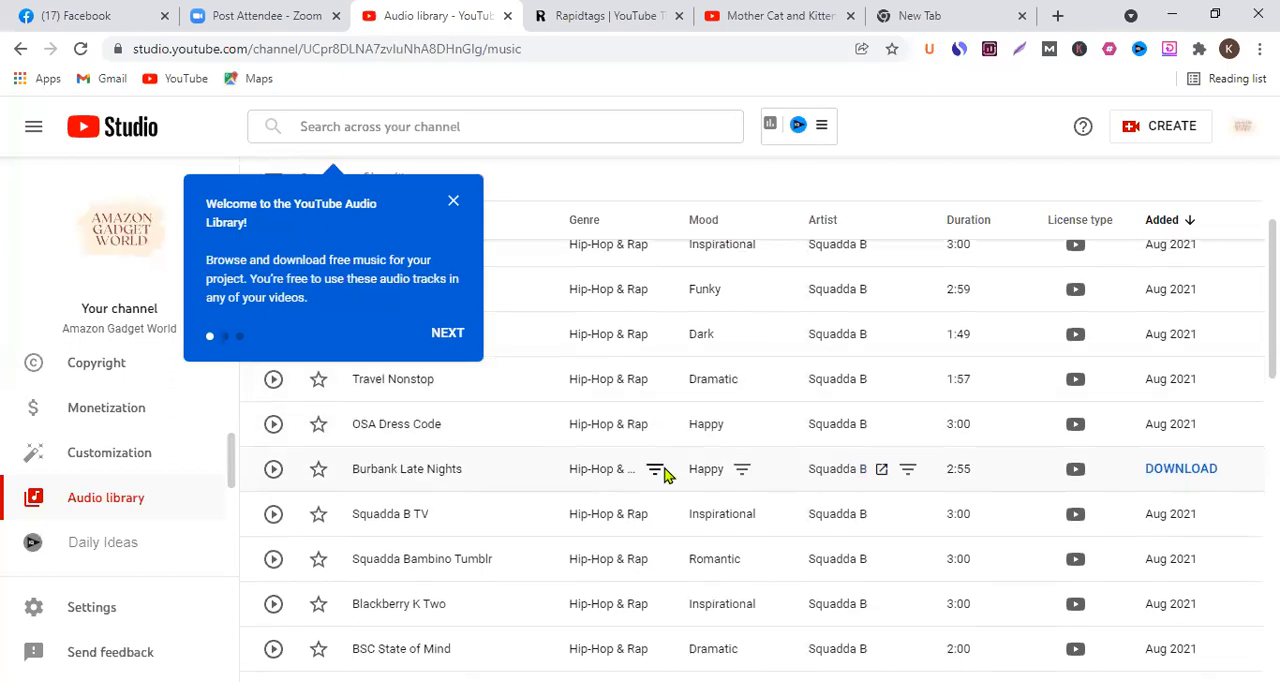
- Dismiss the Audio library welcome tip and play the track North Oakland Extasy
scroll(605, 487, "up", 3)
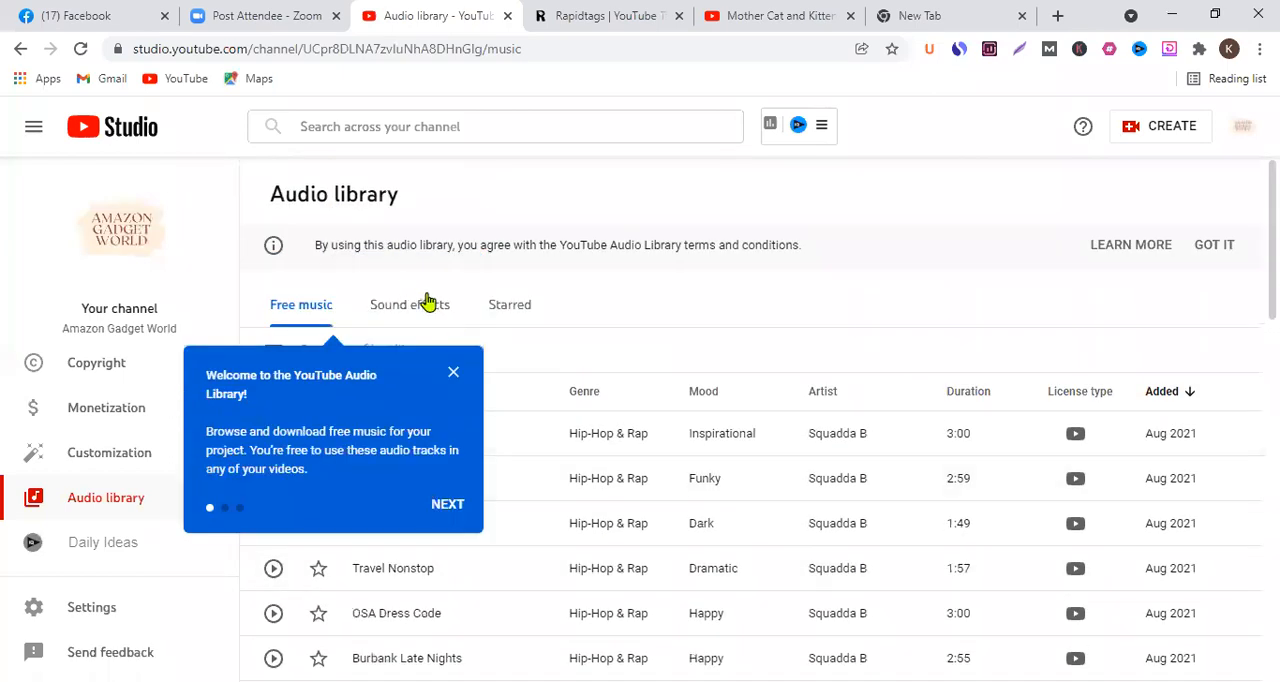
left_click(477, 373)
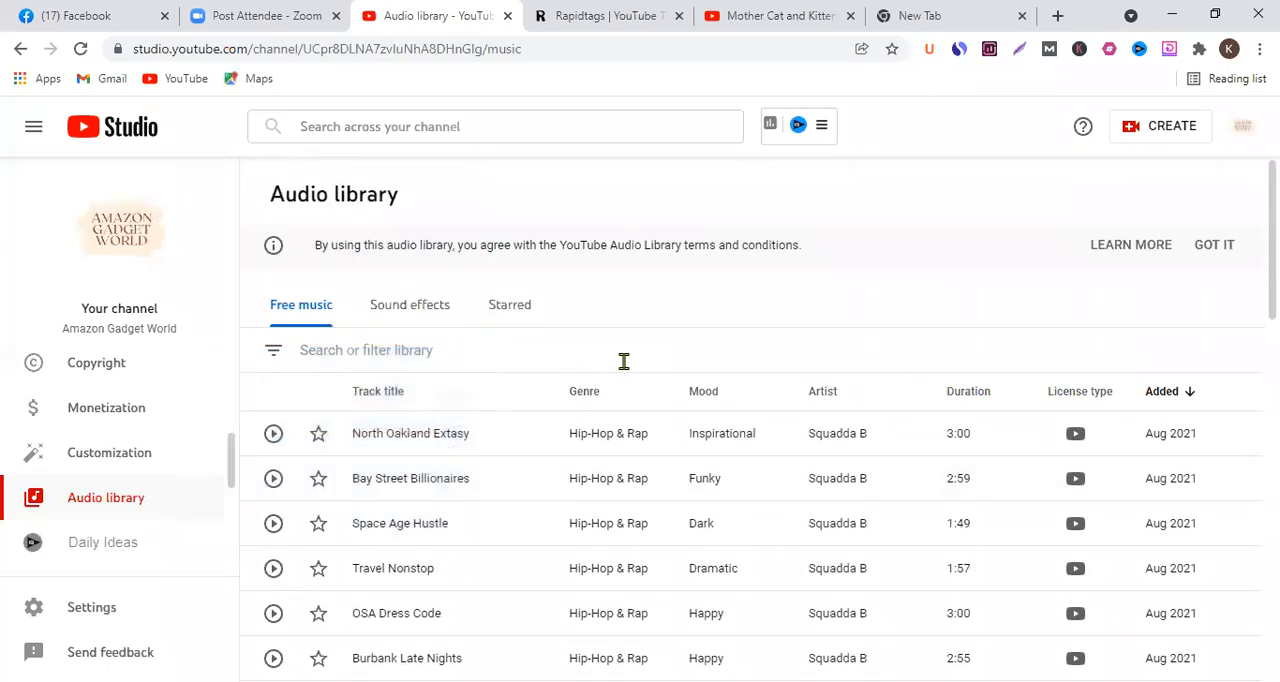
left_click(274, 434)
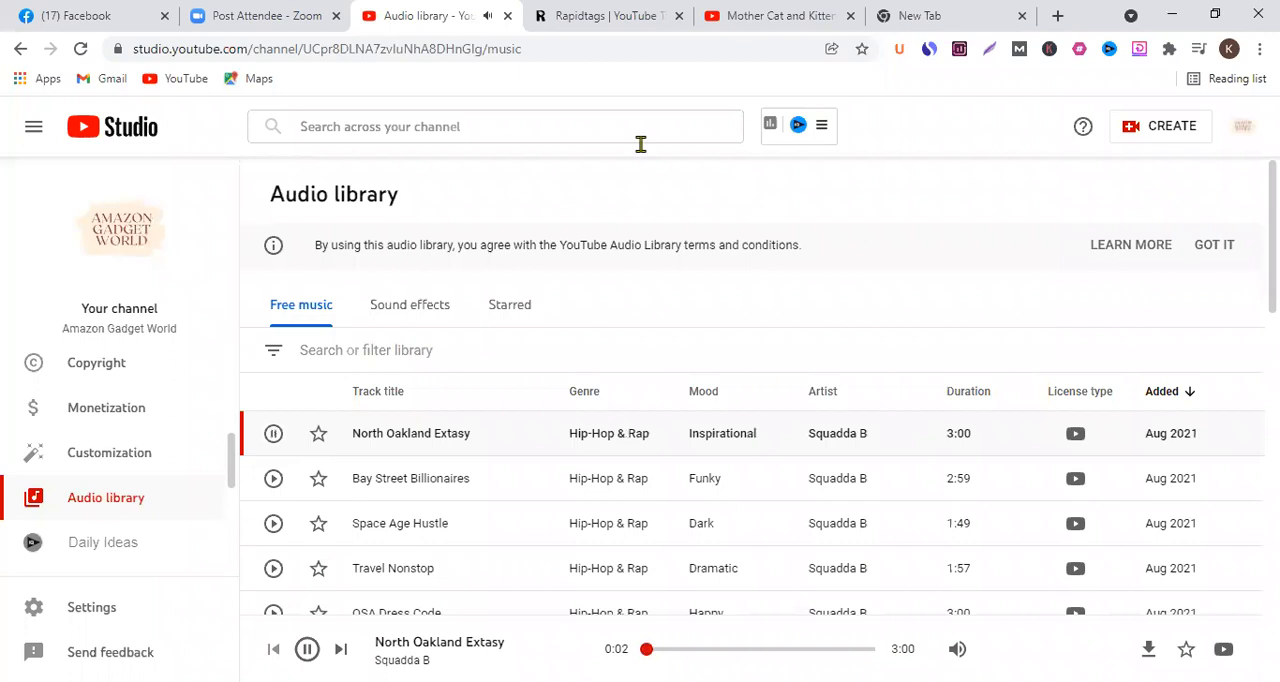
- Pause the track North Oakland Extasy after briefly resuming its playback, and download it as an MP3
left_click(273, 433)
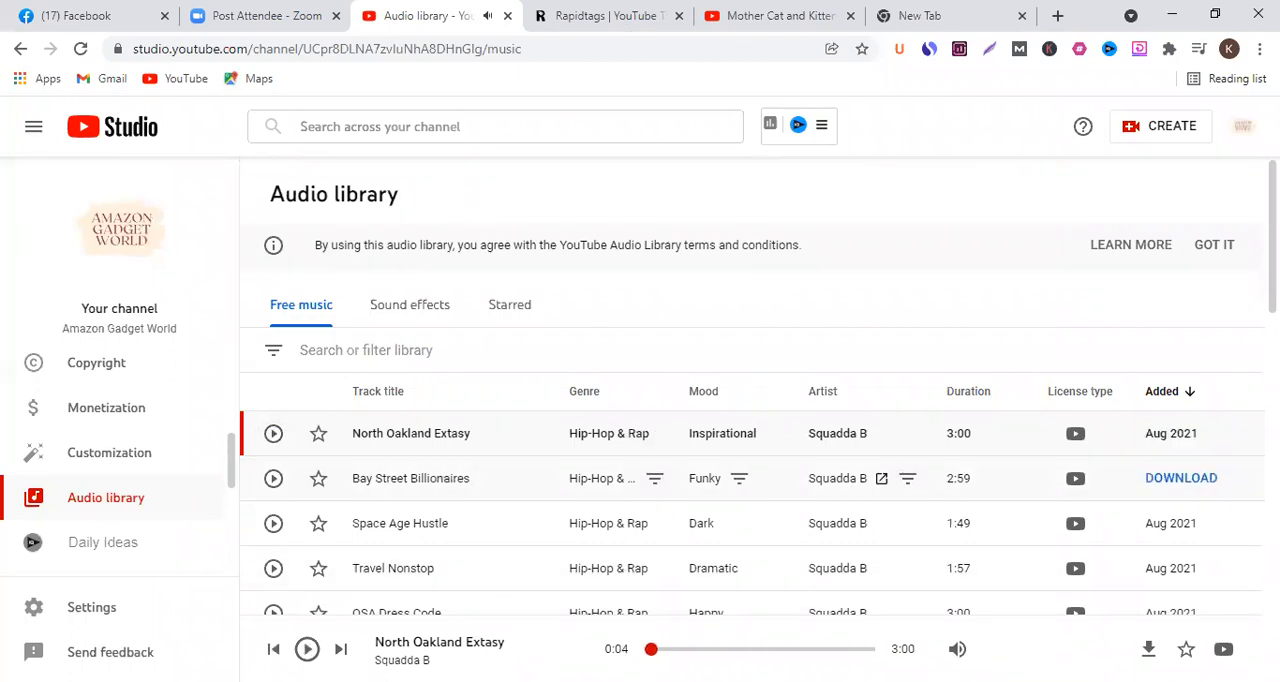
left_click(274, 435)
left_click(274, 435)
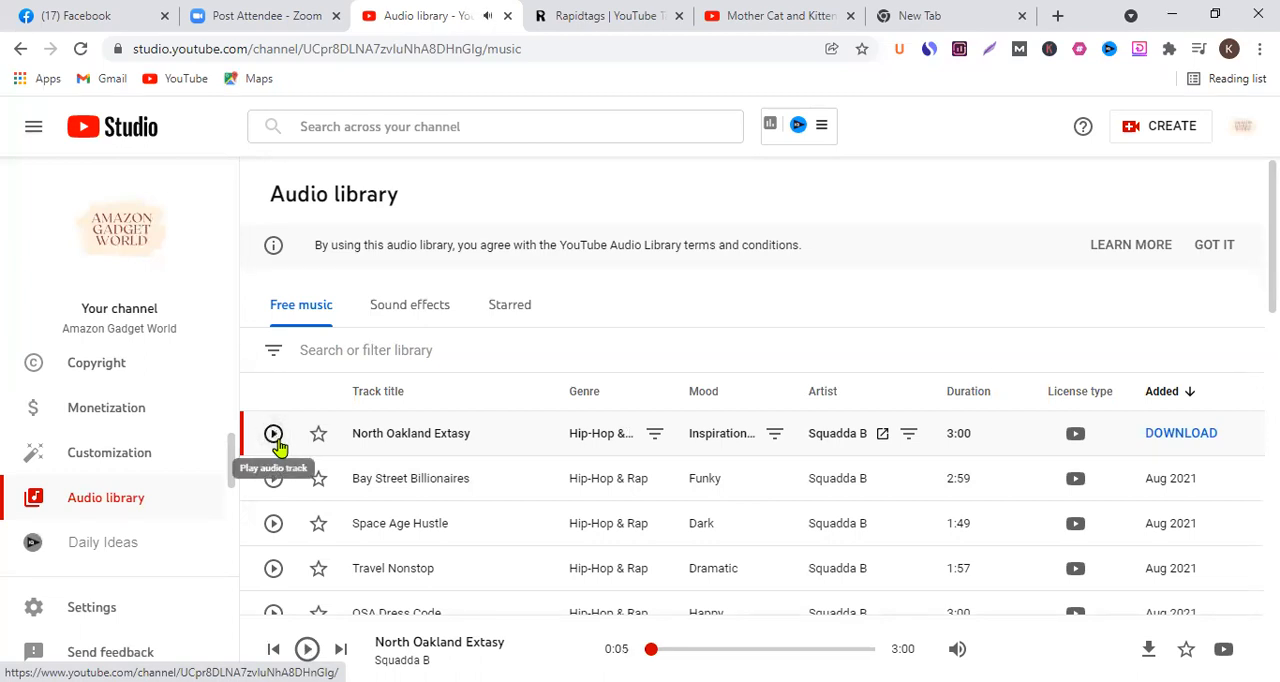
left_click(1203, 450)
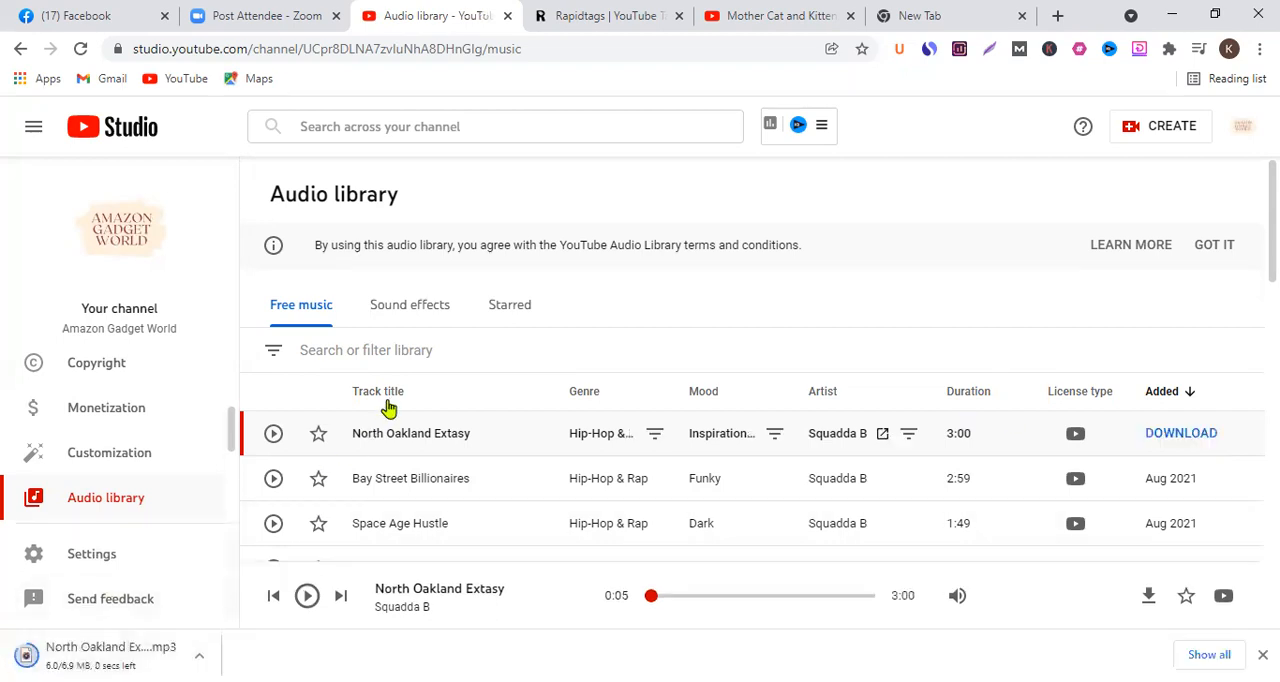
- Look over the Audio library's sound effects and starred tracks, and return to the free music list to browse more tracks
mouse_move(1222, 596)
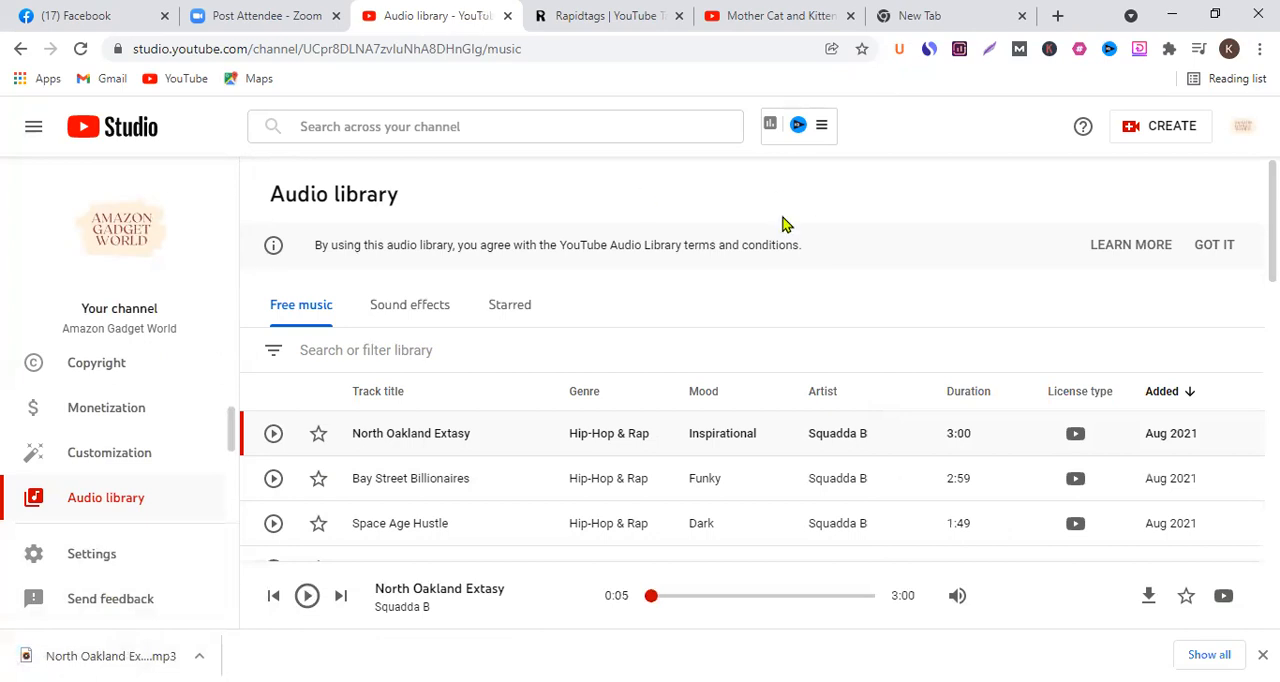
left_click(438, 320)
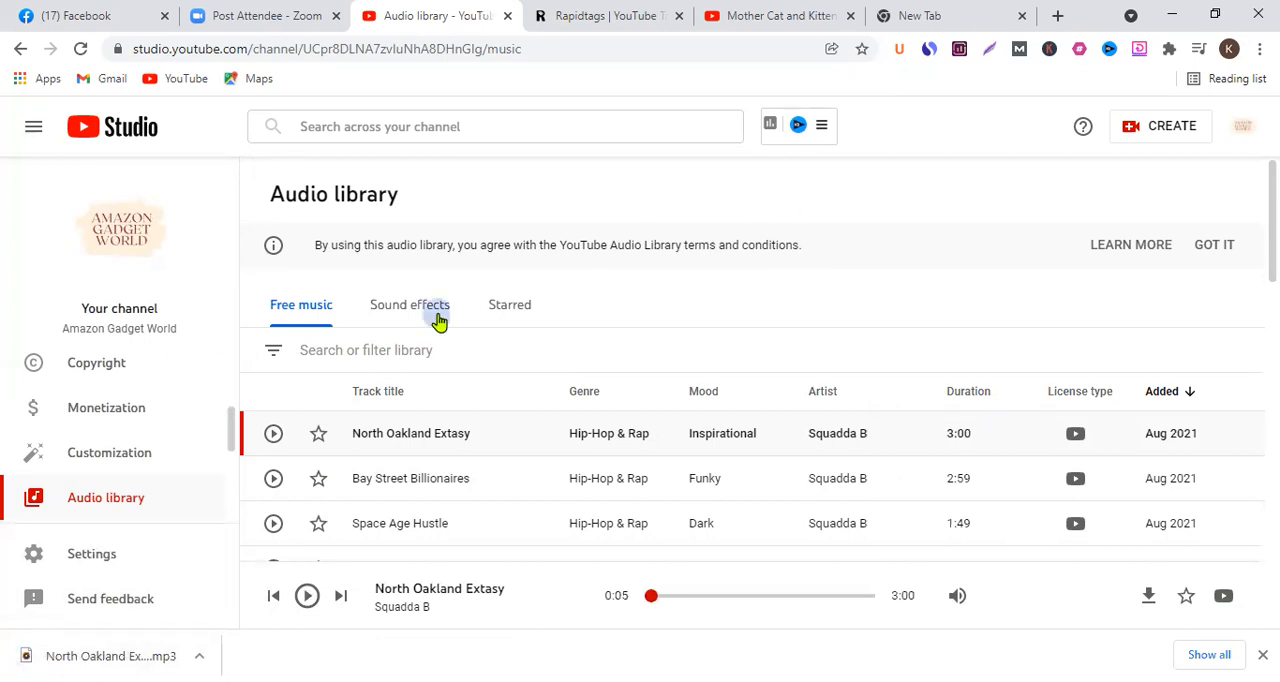
left_click(505, 320)
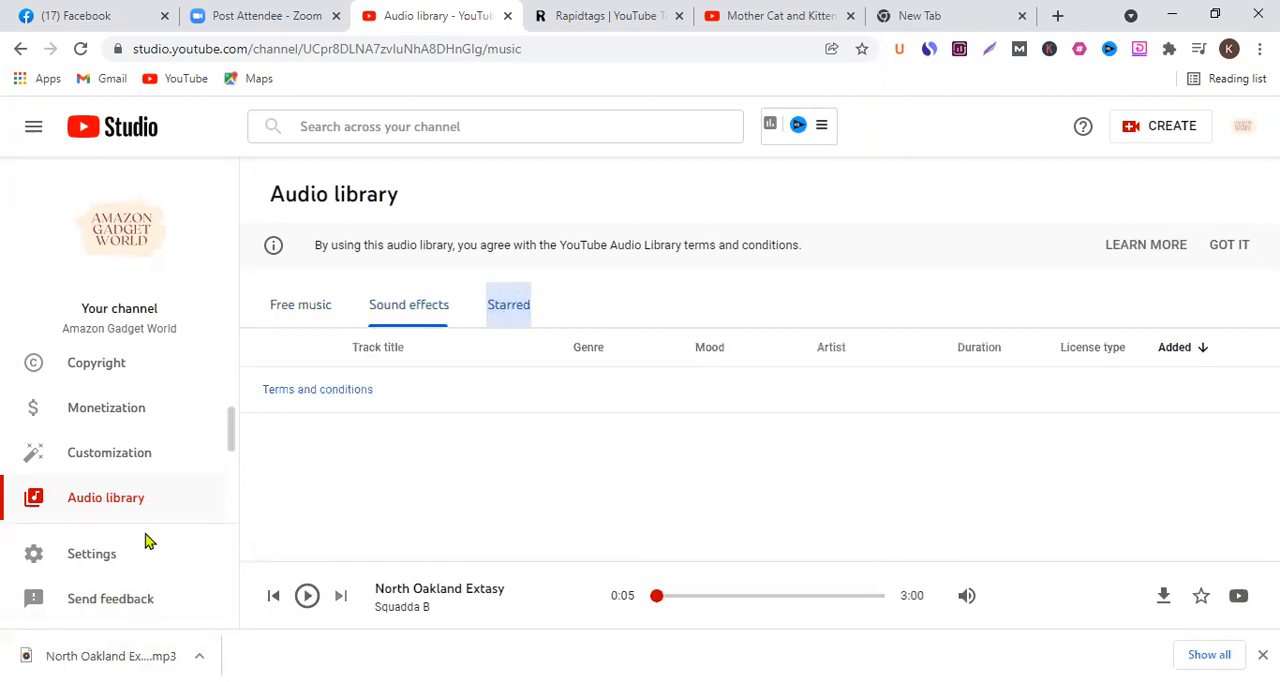
left_click(288, 302)
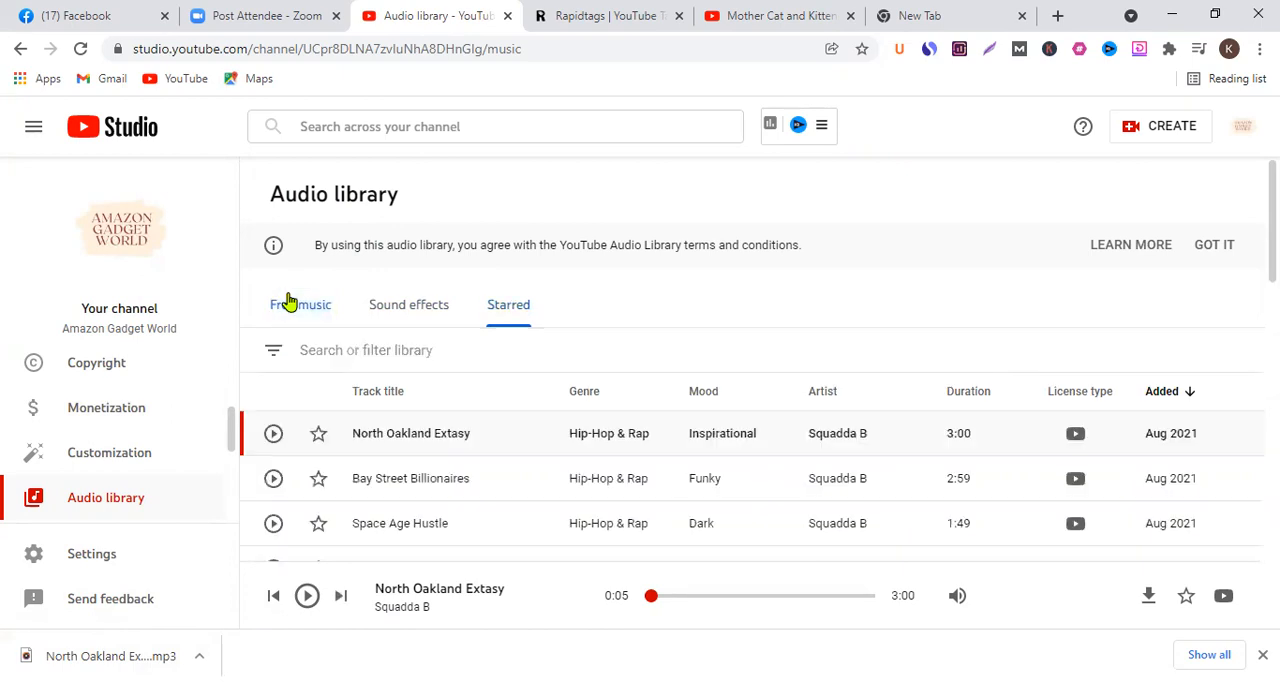
scroll(680, 397, "down", 5)
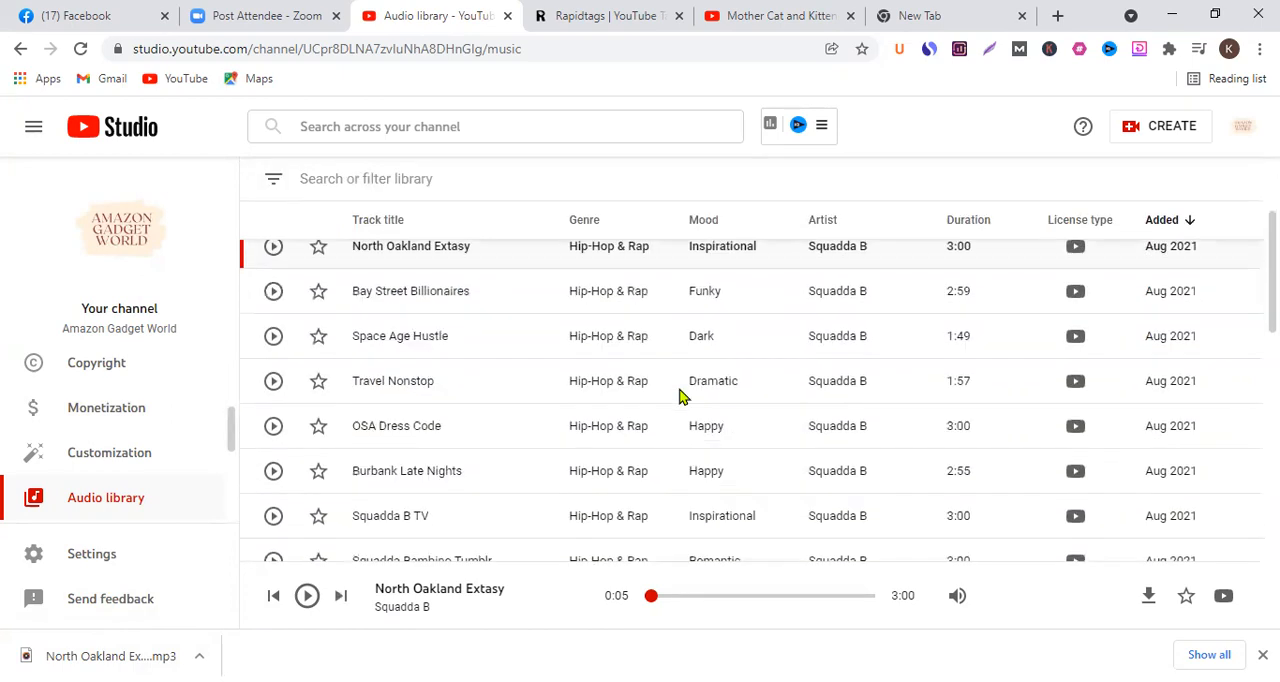
scroll(679, 397, "down", 2)
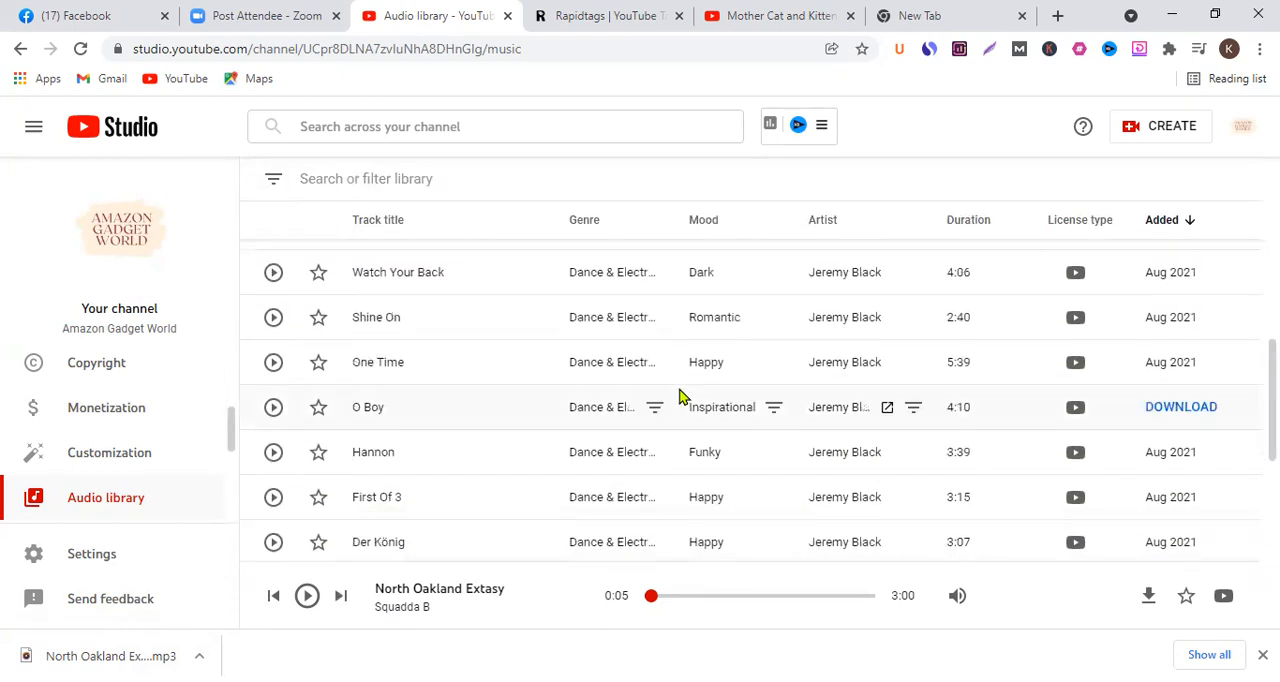